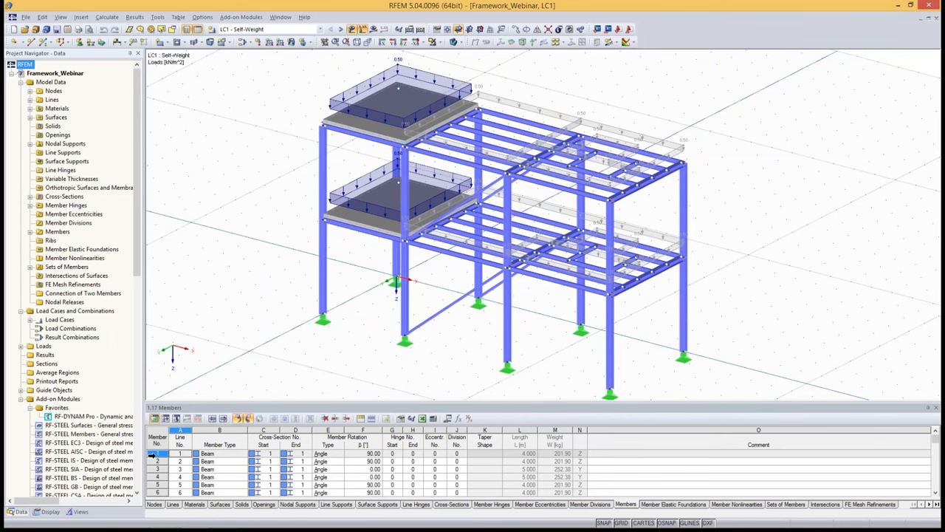
# Display the generated area loads of the LC1 self-weight load case as separate member loads on both floor levels.
pyautogui.click(152, 455)
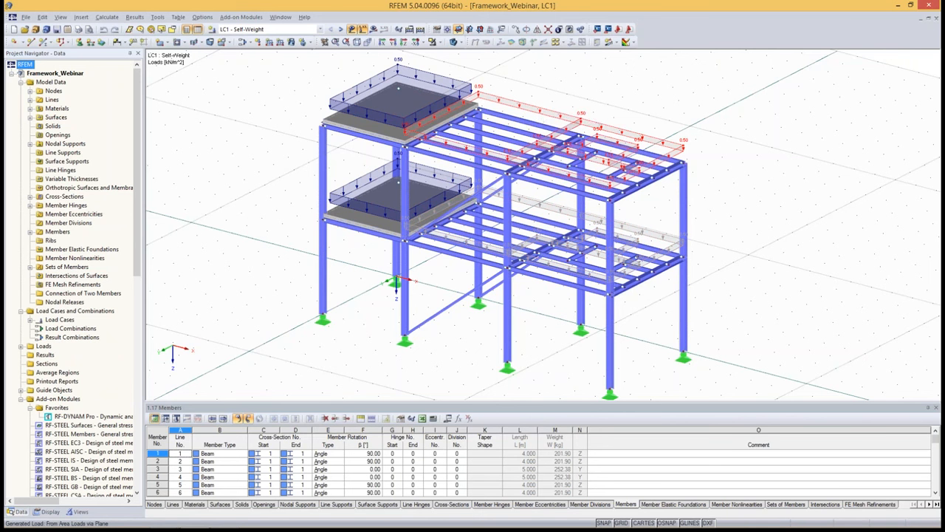
pyautogui.rightClick(526, 109)
pyautogui.click(515, 102)
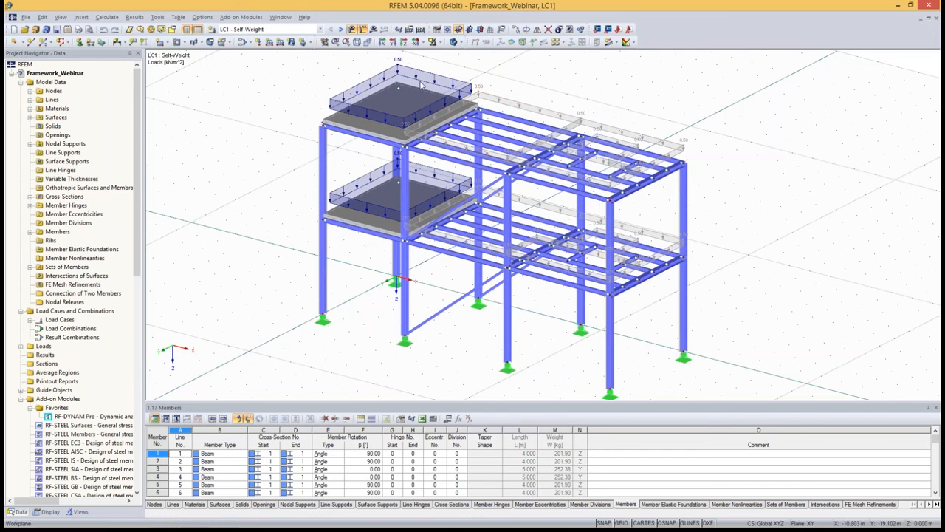
pyautogui.rightClick(542, 112)
pyautogui.click(568, 145)
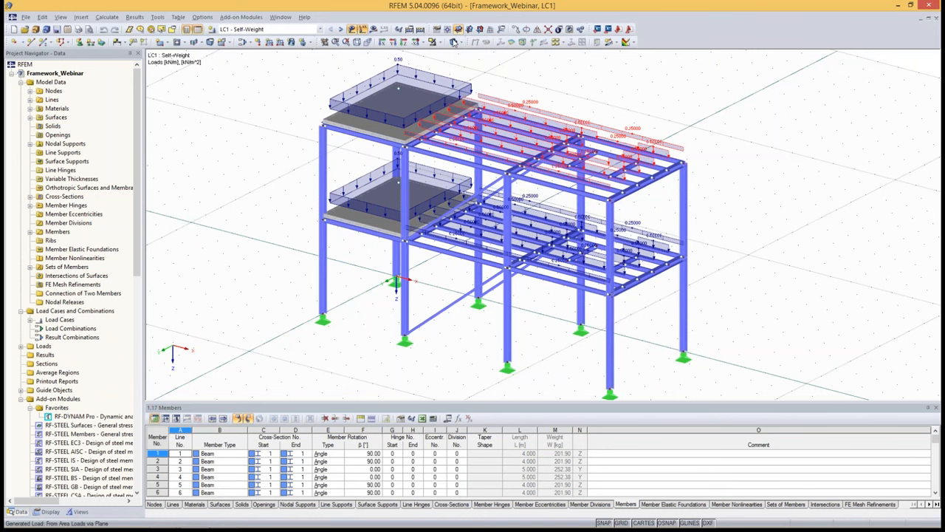
# Review the wind load cases LC4 and LC5 and imperfection cases LC6 and LC7, and return to LC1 - Self-Weight.
pyautogui.click(268, 30)
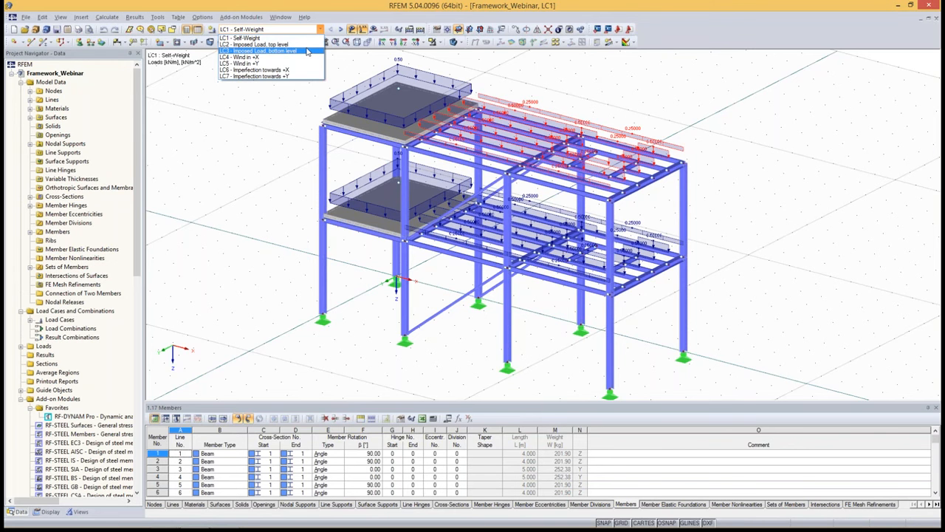
pyautogui.click(301, 59)
pyautogui.click(342, 30)
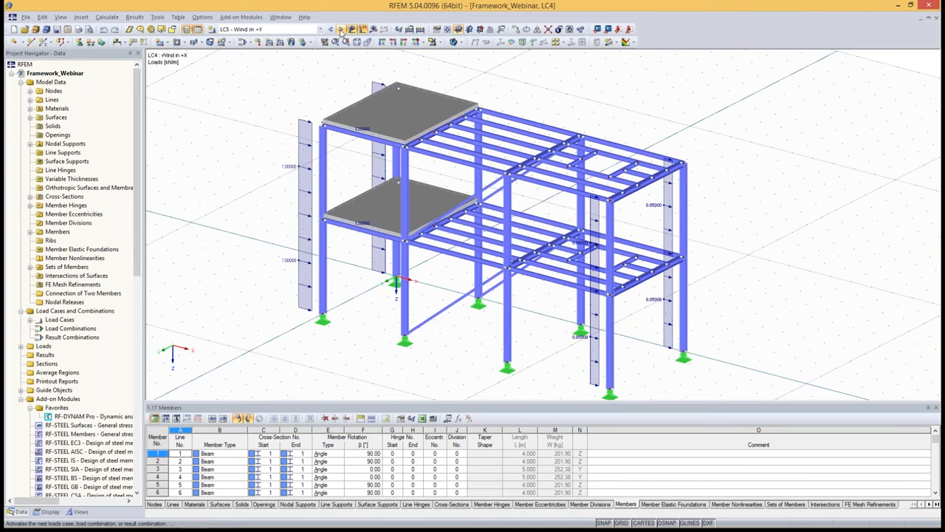
pyautogui.click(342, 30)
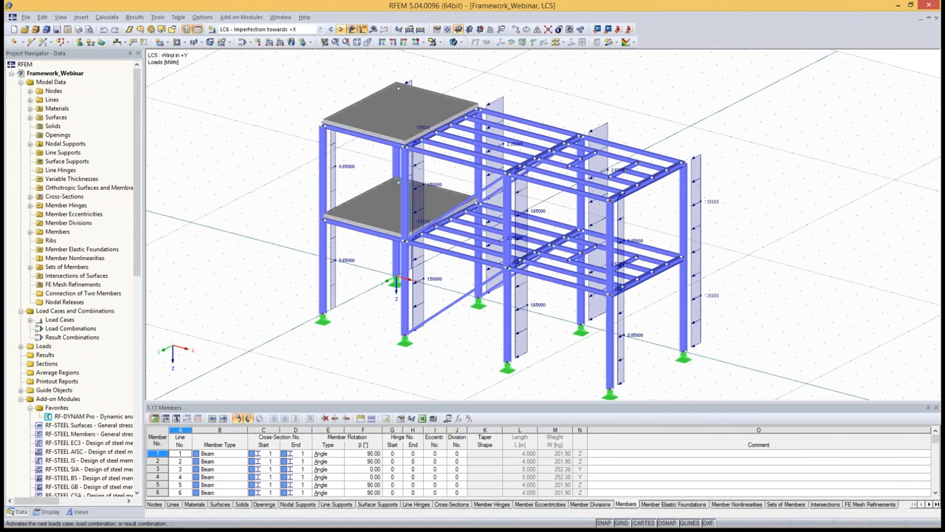
pyautogui.click(341, 30)
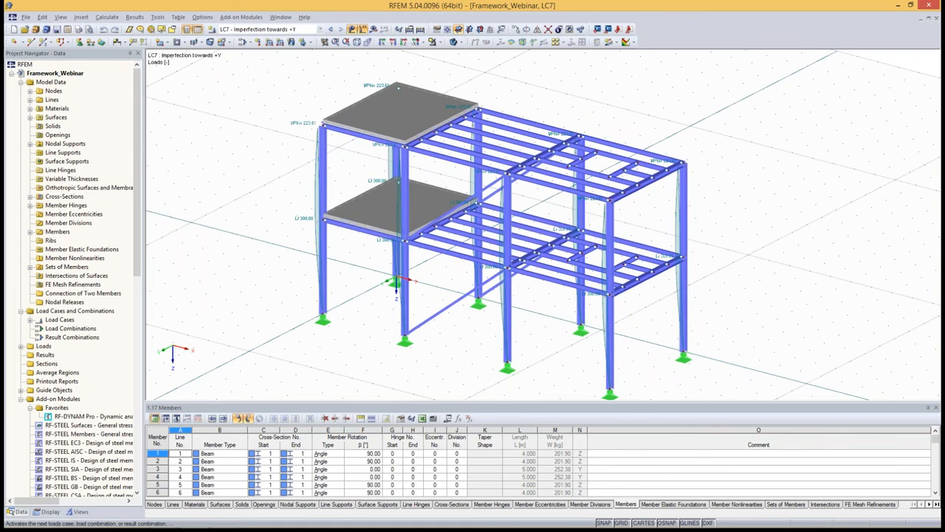
pyautogui.click(272, 31)
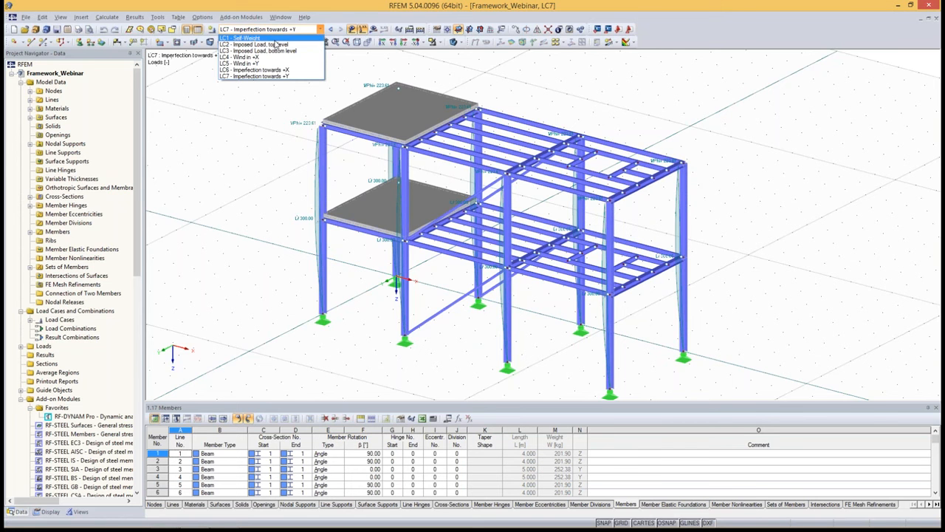
pyautogui.click(266, 38)
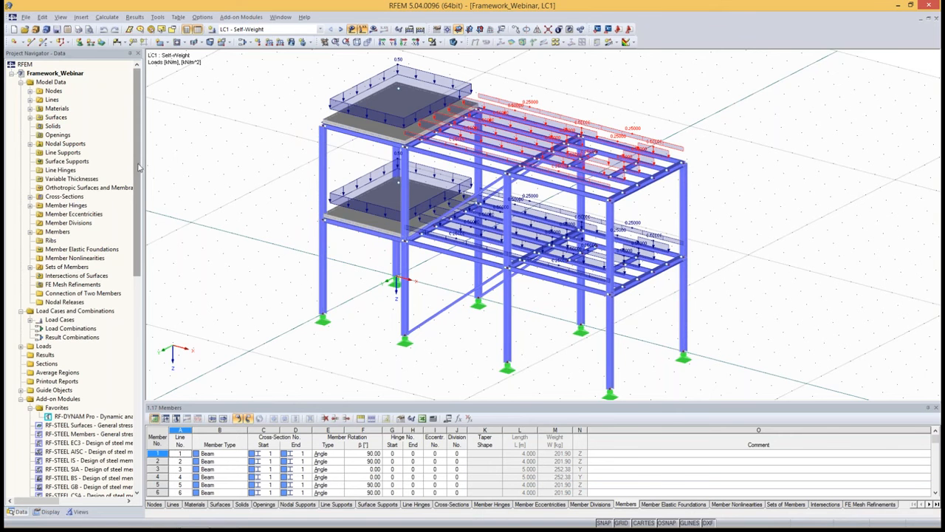
# Open the RF-DYNAM Pro dynamic analysis add-on module.
pyautogui.scroll(-1, 135, 177)
pyautogui.scroll(-4, 136, 177)
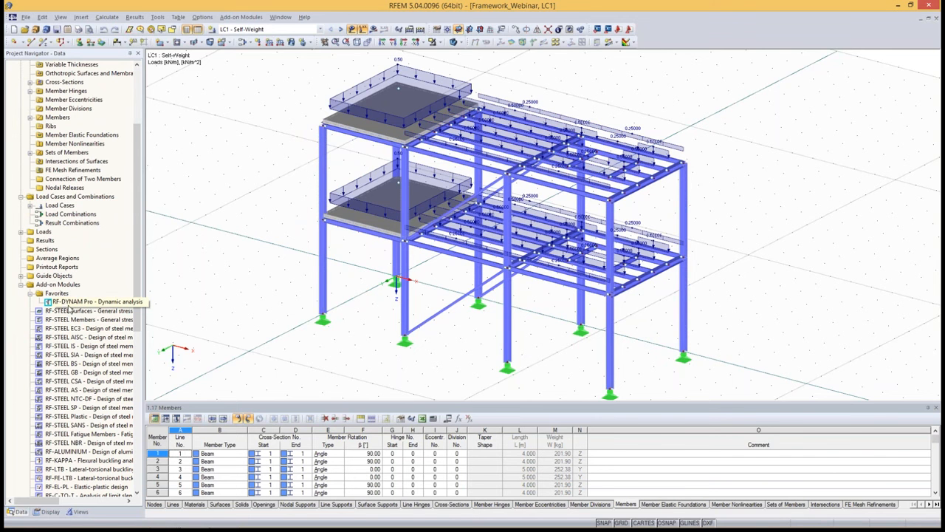
pyautogui.click(63, 303)
pyautogui.scroll(-5, 139, 286)
pyautogui.scroll(1, 139, 286)
pyautogui.click(230, 19)
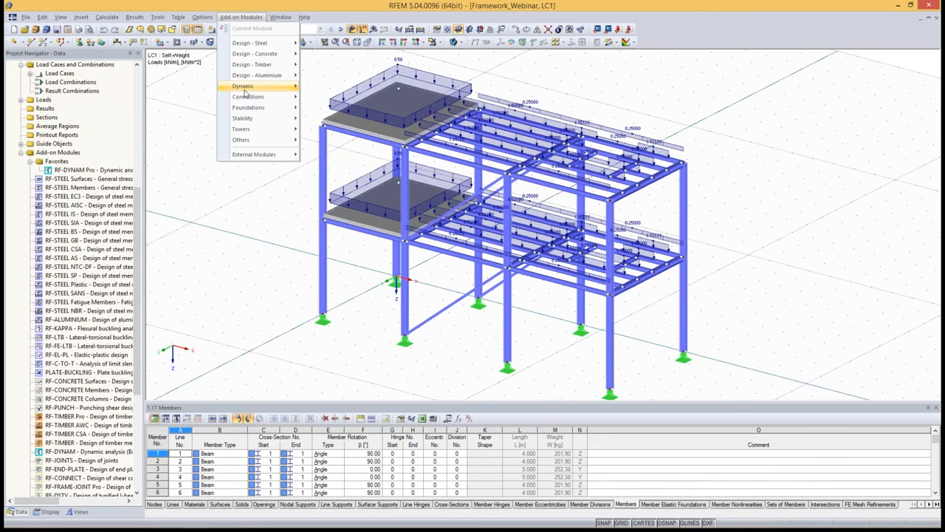
pyautogui.moveTo(248, 90)
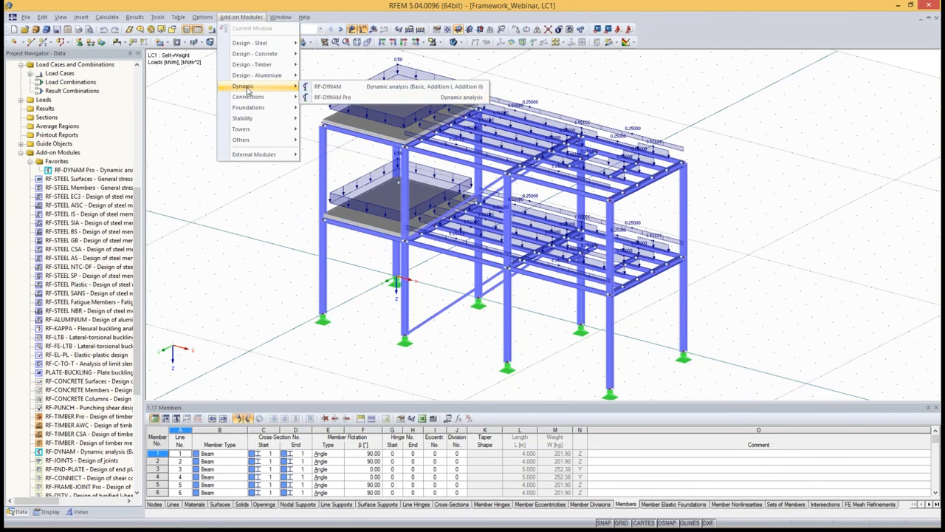
pyautogui.click(334, 98)
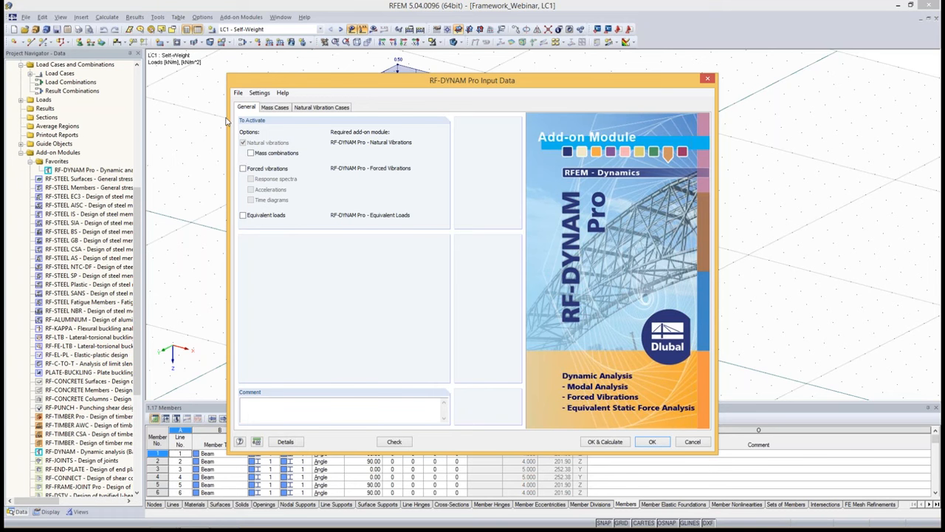
# Activate mass combinations and have mass case MC1 also take masses from the force components of load case LC1 - Self-Weight.
pyautogui.click(251, 154)
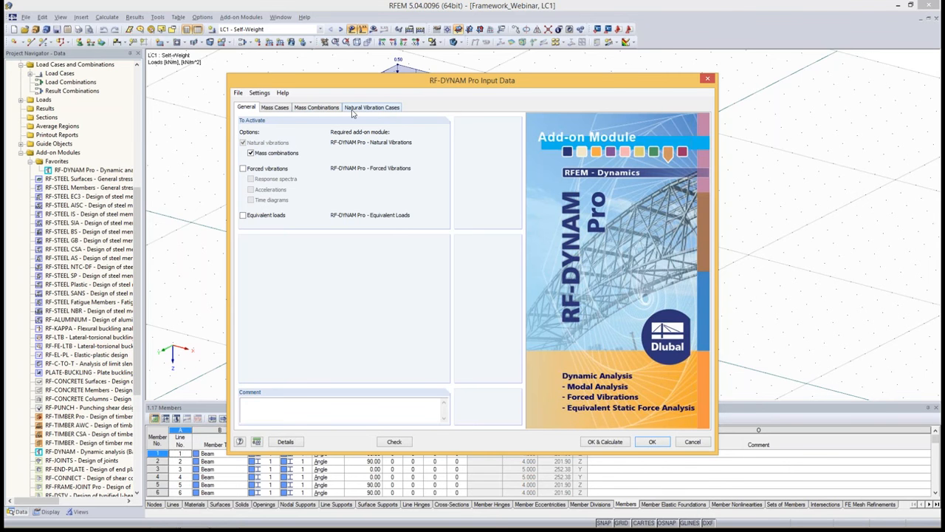
pyautogui.click(273, 108)
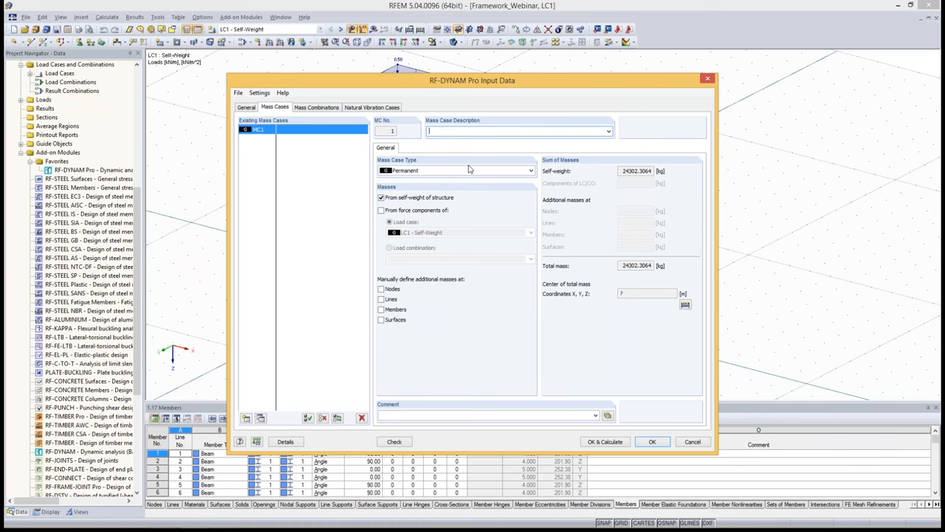
pyautogui.click(381, 211)
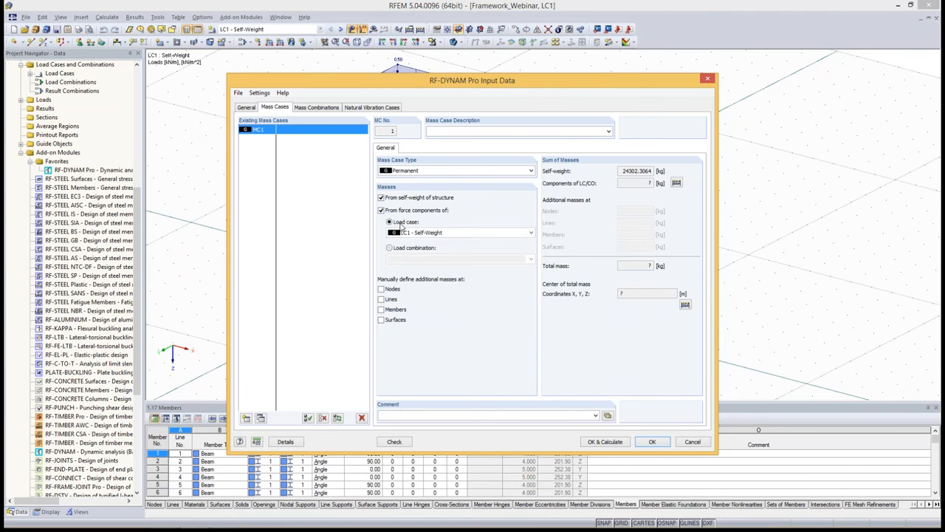
pyautogui.click(422, 232)
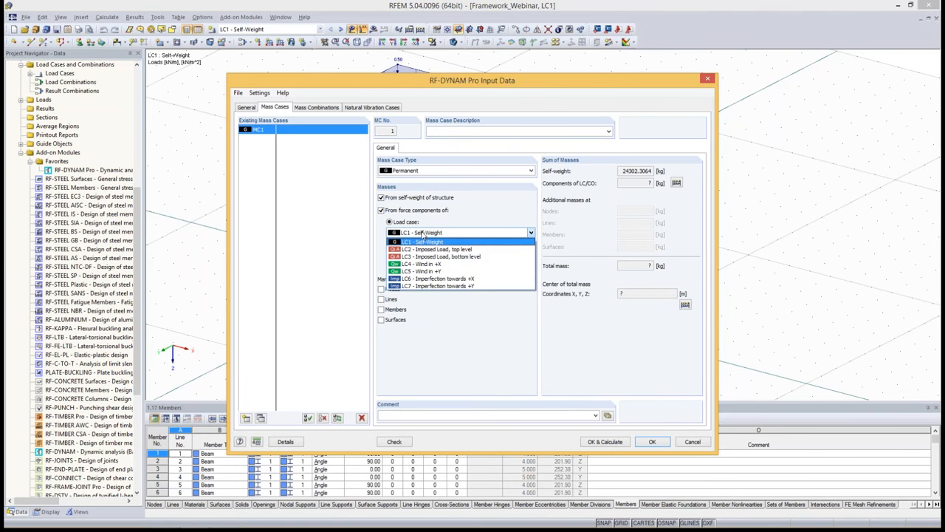
pyautogui.click(423, 234)
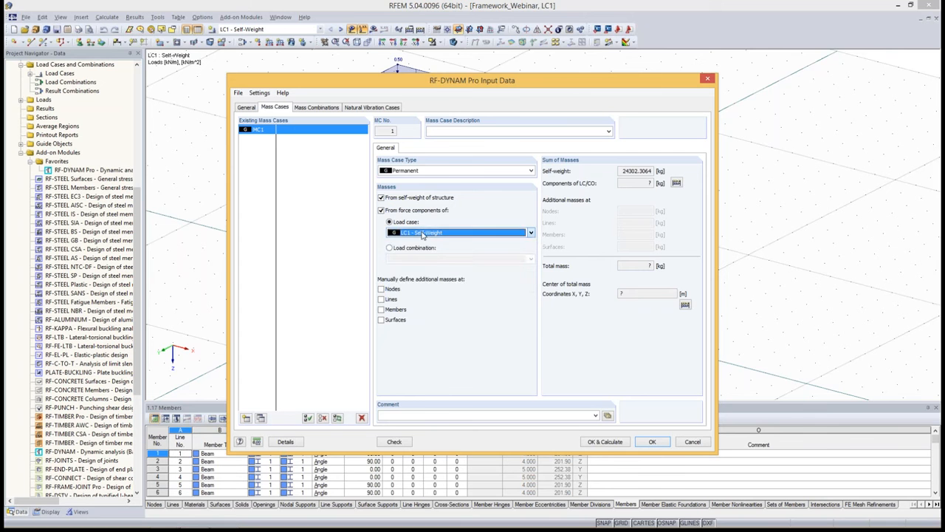
# Enable manually defined additional masses at nodes, lines, members and surfaces for mass case MC1.
pyautogui.click(381, 290)
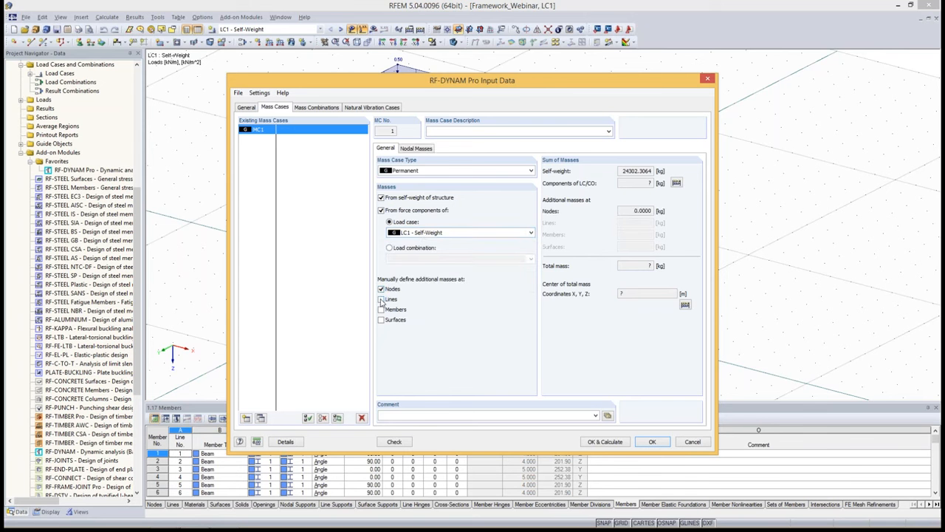
pyautogui.click(381, 299)
pyautogui.click(381, 309)
pyautogui.click(381, 319)
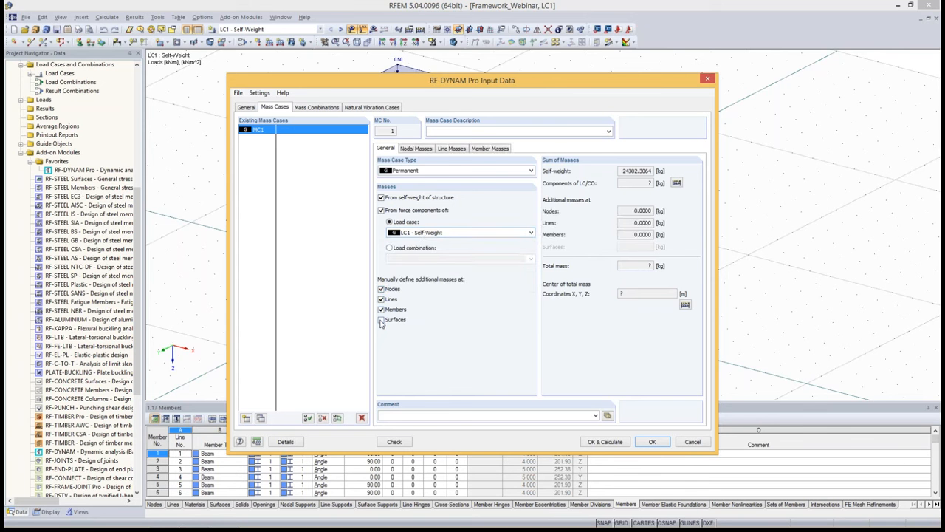
# Assign an additional nodal mass of 1000 kg to node 18, picked in the model.
pyautogui.click(416, 150)
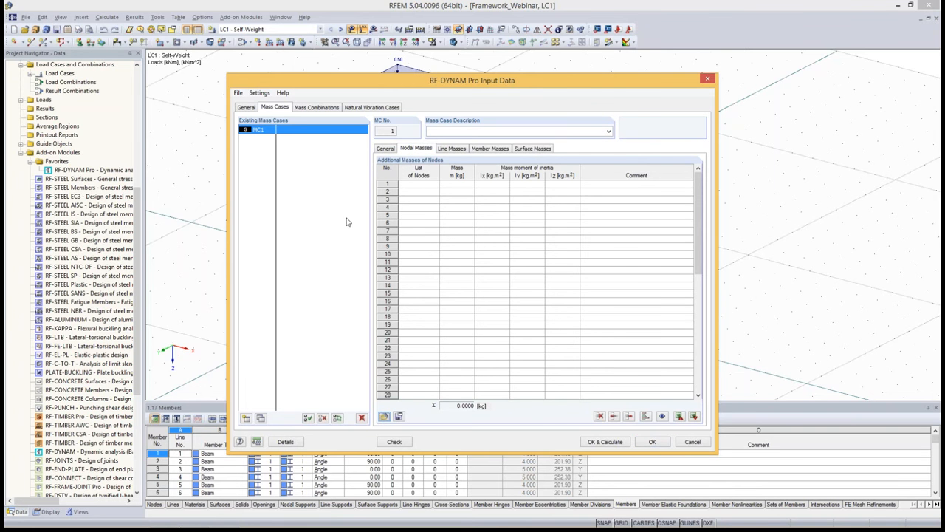
pyautogui.click(419, 184)
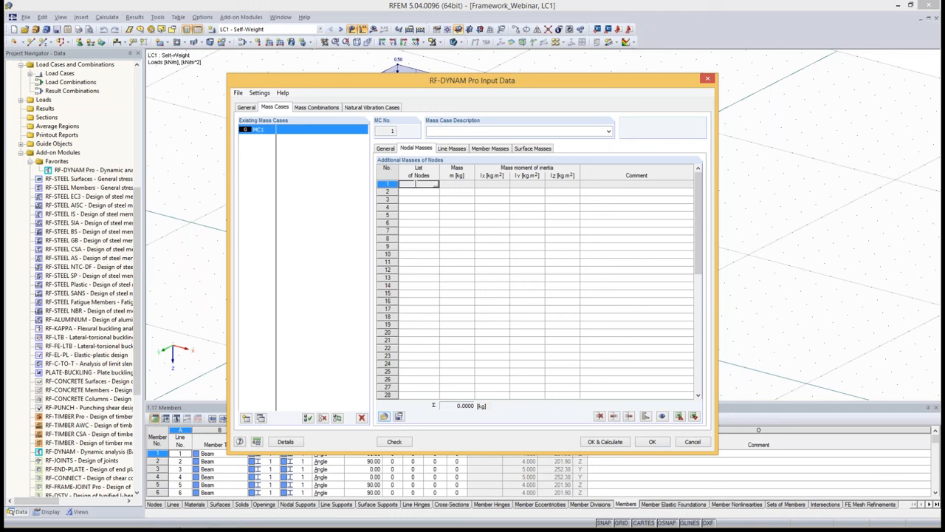
pyautogui.click(437, 186)
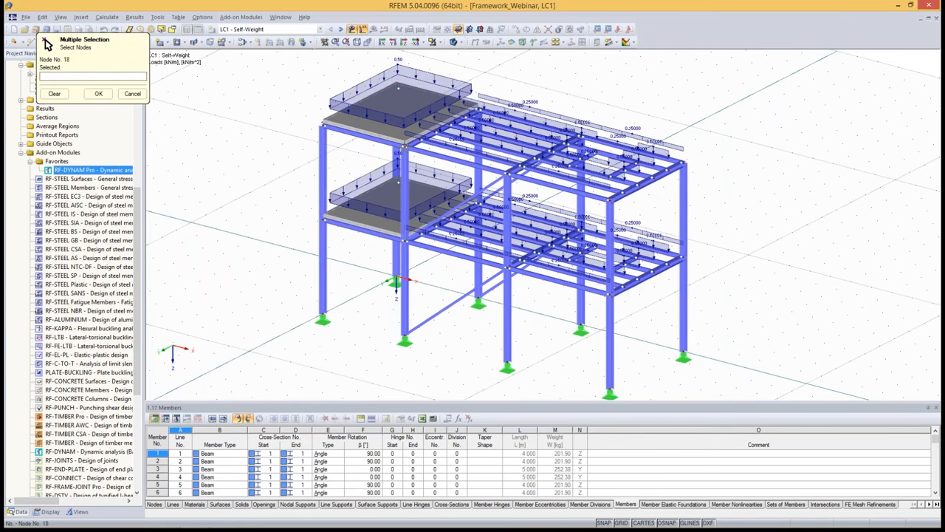
pyautogui.click(98, 93)
pyautogui.click(445, 183)
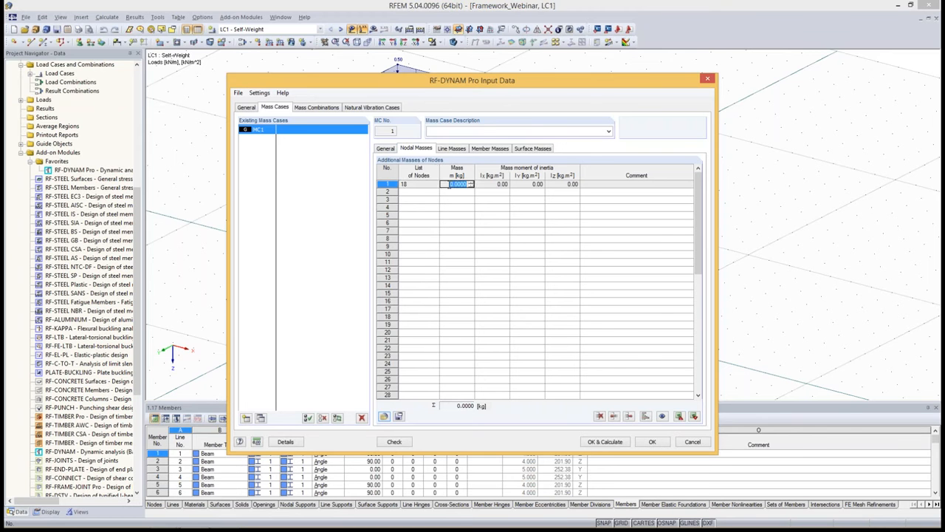
pyautogui.write('1')
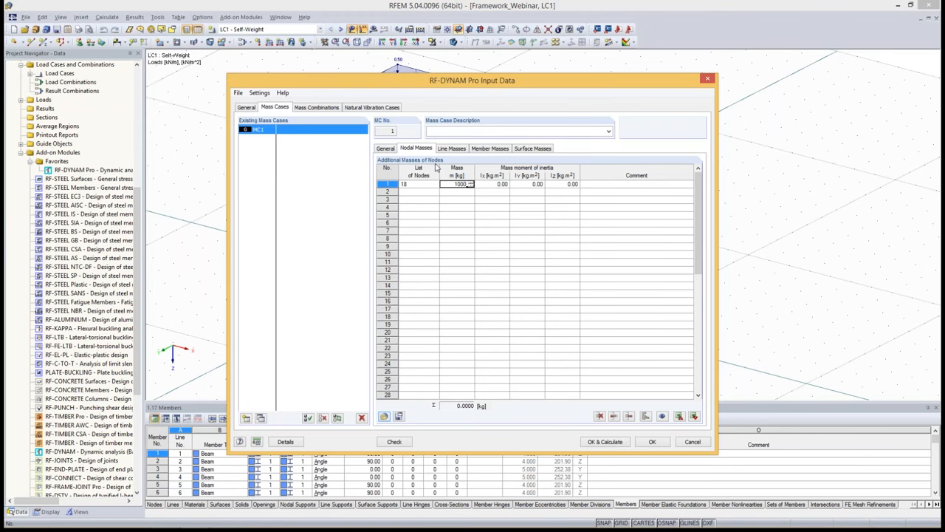
pyautogui.write('000')
pyautogui.press('Tab')
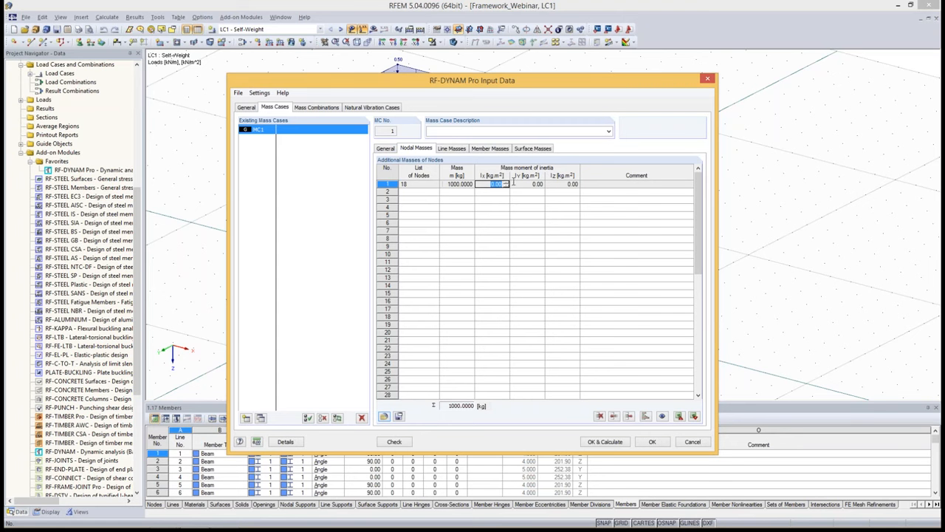
# Look through the additional line, member and surface mass tables and return to the mass case's general settings.
pyautogui.click(452, 149)
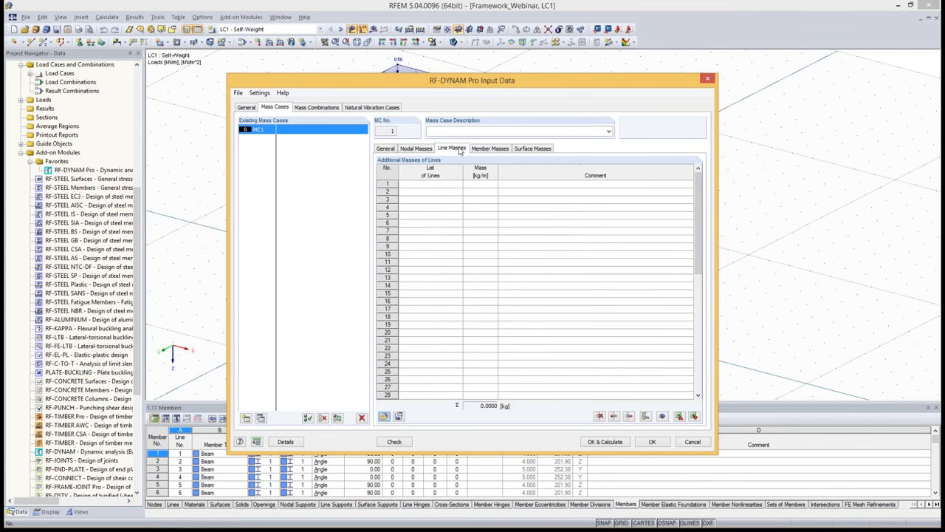
pyautogui.click(432, 183)
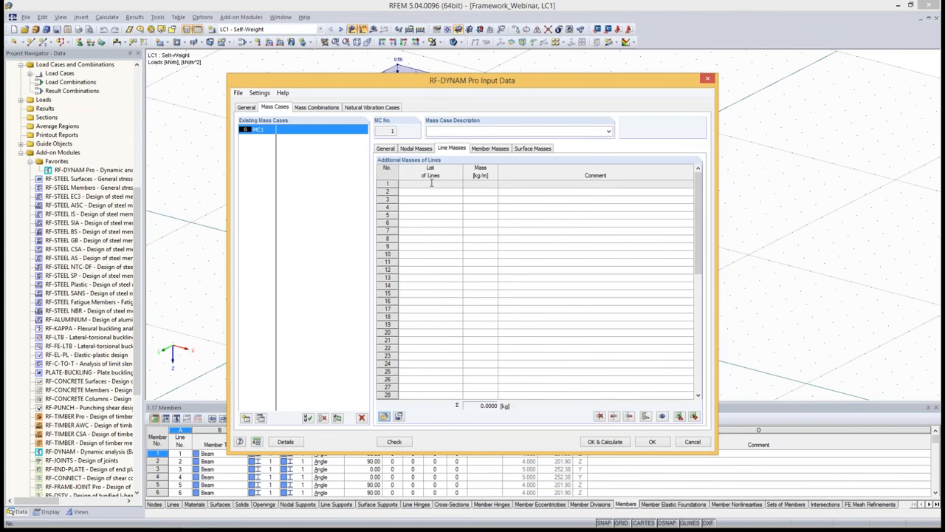
pyautogui.click(483, 150)
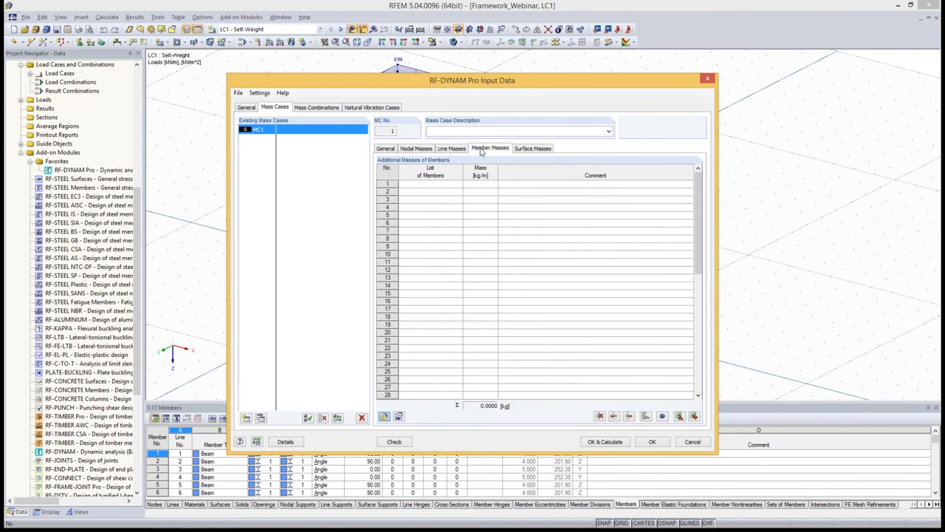
pyautogui.click(547, 150)
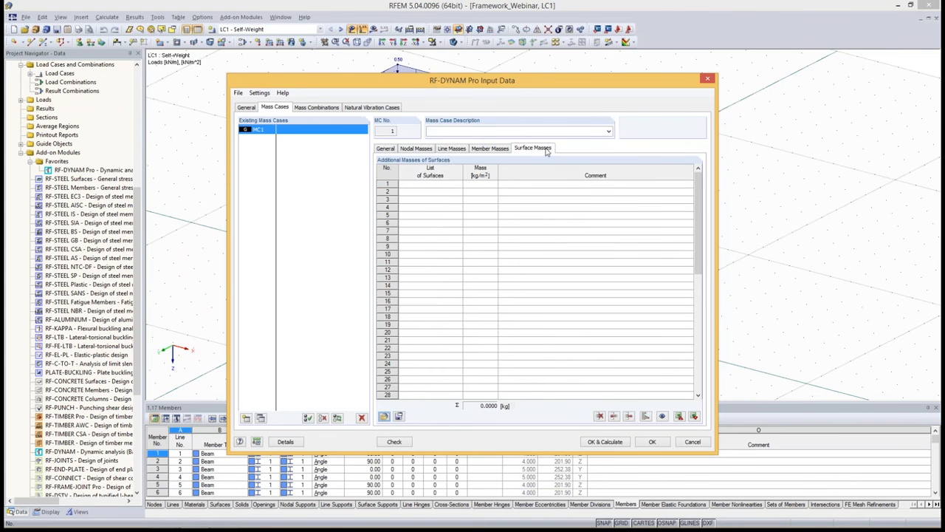
pyautogui.click(385, 148)
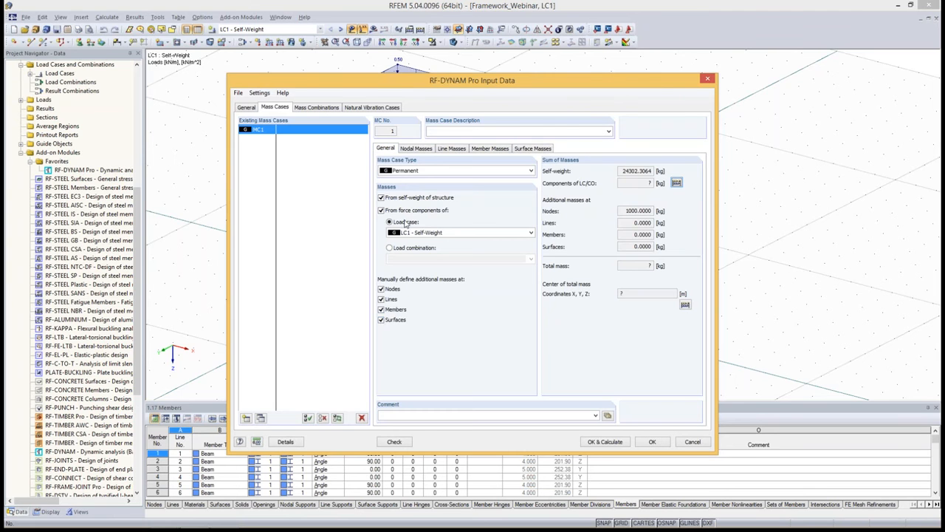
# Check the additional nodal mass sum and disable the additional masses at surfaces, members, lines and nodes.
pyautogui.click(381, 319)
pyautogui.click(381, 309)
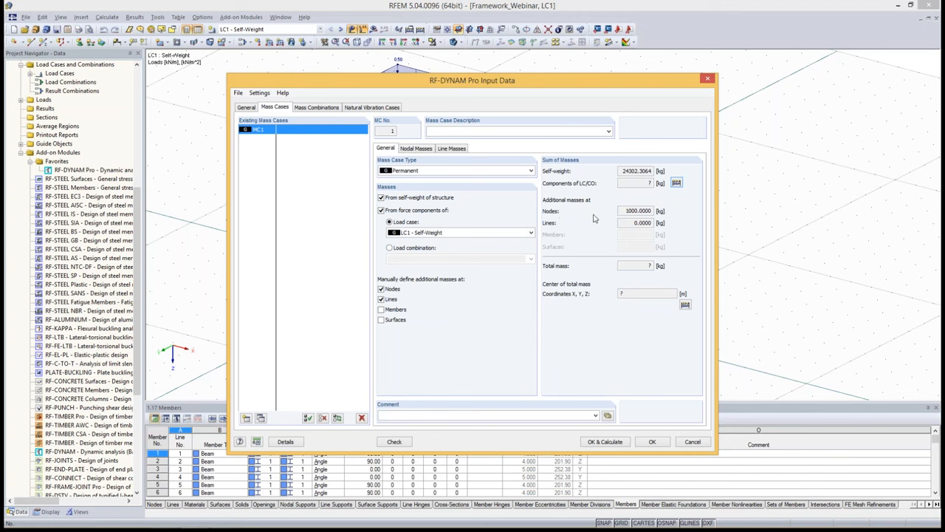
pyautogui.moveTo(626, 210); pyautogui.dragTo(705, 211)
pyautogui.click(647, 210)
pyautogui.click(381, 298)
pyautogui.click(381, 289)
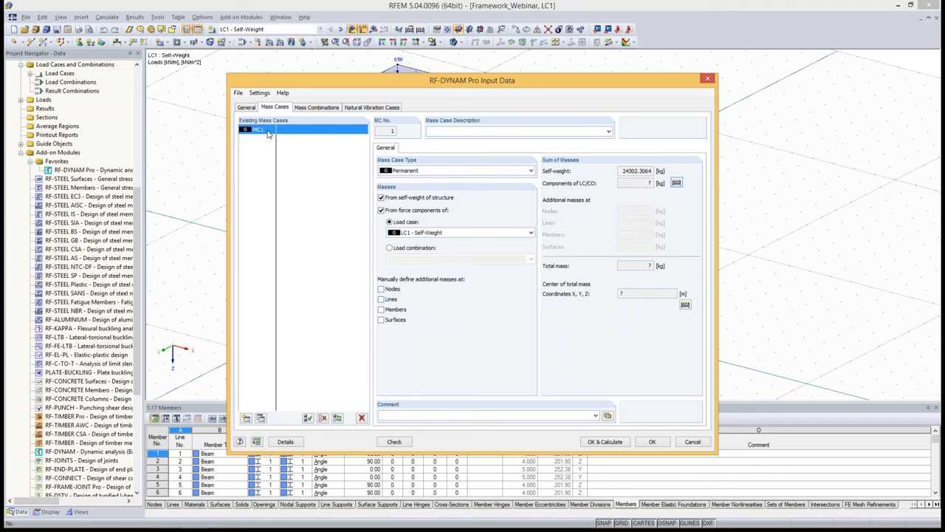
# Describe mass case MC1 as "Self-Weight", taking its masses from LC1 - Self-Weight only and excluding the self-weight of the structure.
pyautogui.write('Self-Weight')
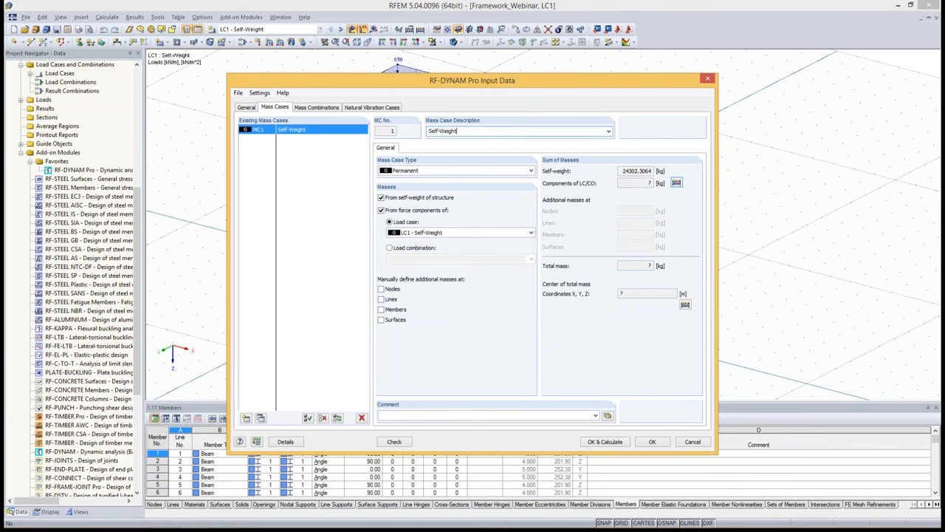
pyautogui.click(421, 234)
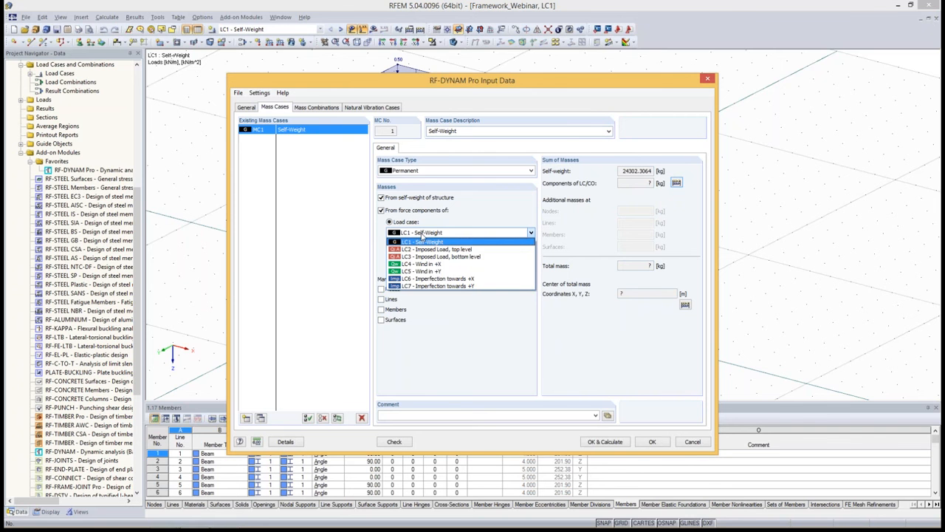
pyautogui.click(422, 235)
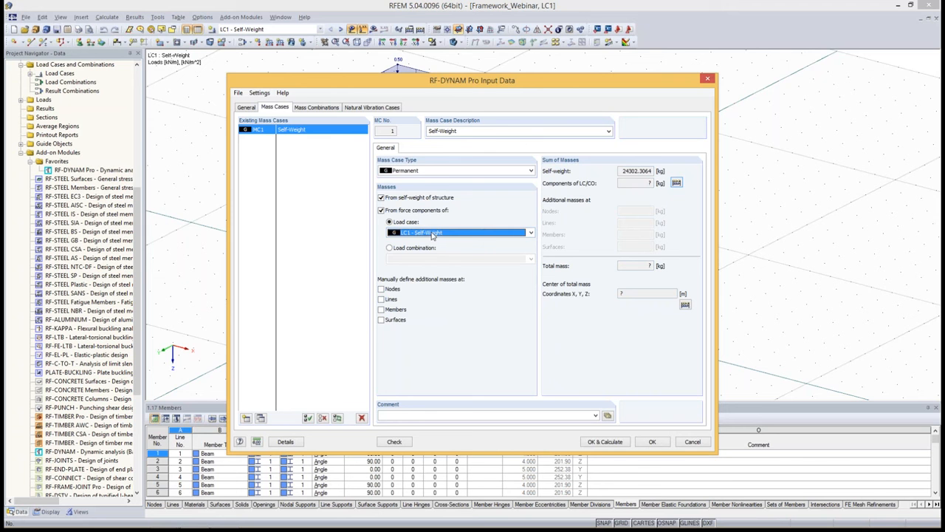
pyautogui.click(381, 198)
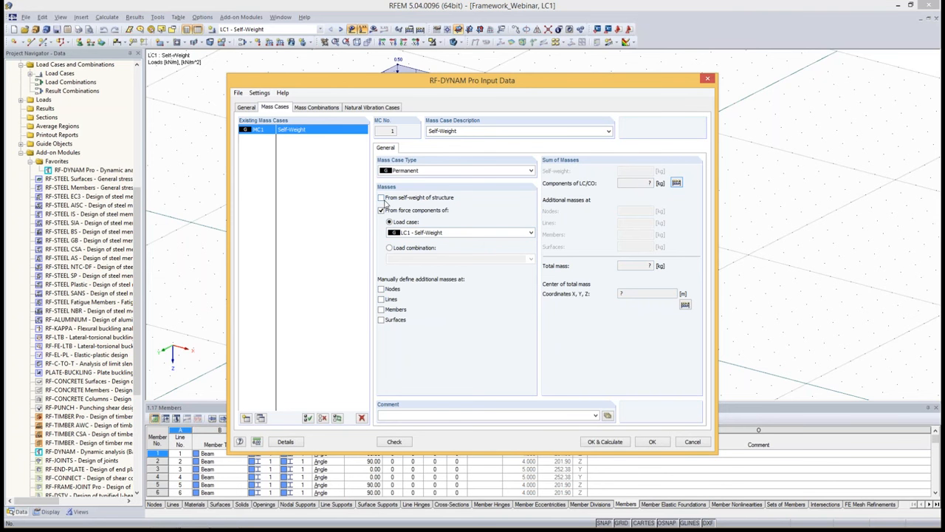
# Calculate the mass from the force components of LC1 and check MC1's total mass and center of mass.
pyautogui.click(677, 183)
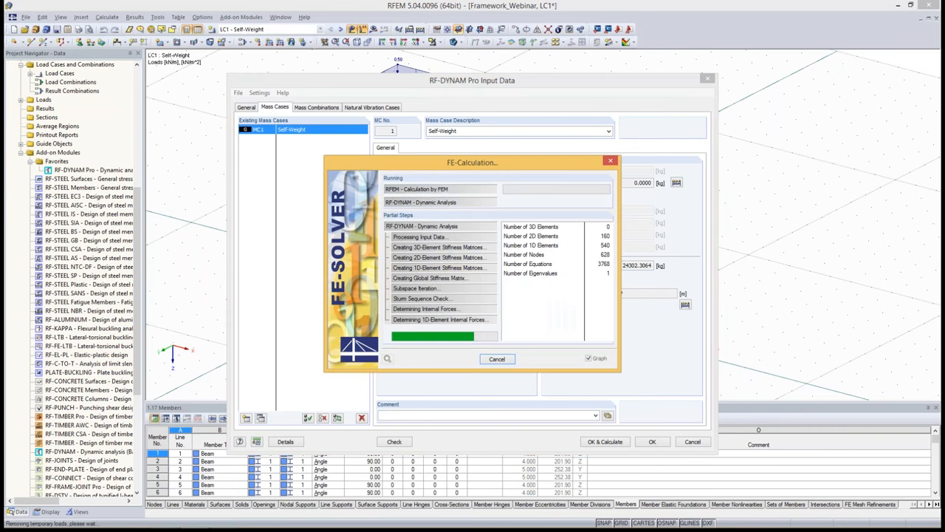
pyautogui.moveTo(623, 183); pyautogui.dragTo(647, 185)
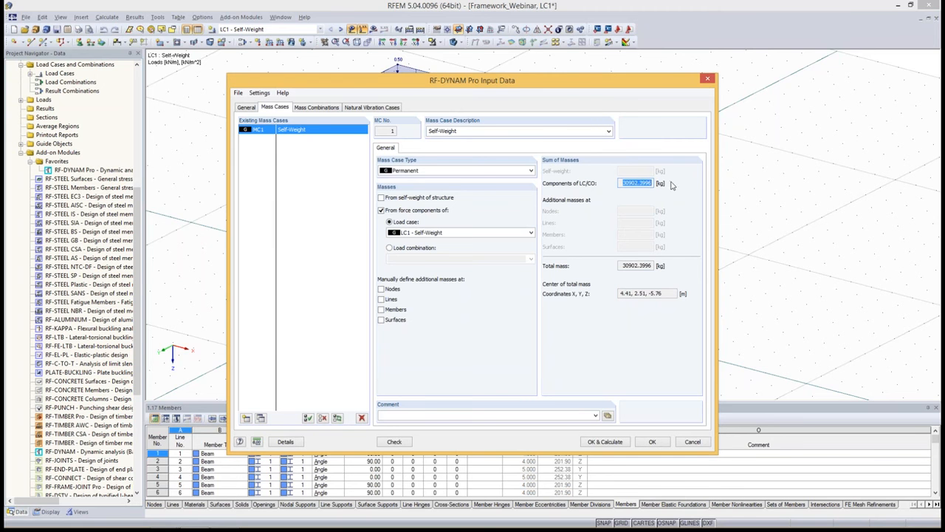
pyautogui.moveTo(653, 266); pyautogui.dragTo(619, 270)
pyautogui.click(672, 293)
# Review the mass conversion type and acceleration of gravity in the detail settings, keeping Z-components of loads.
pyautogui.click(285, 442)
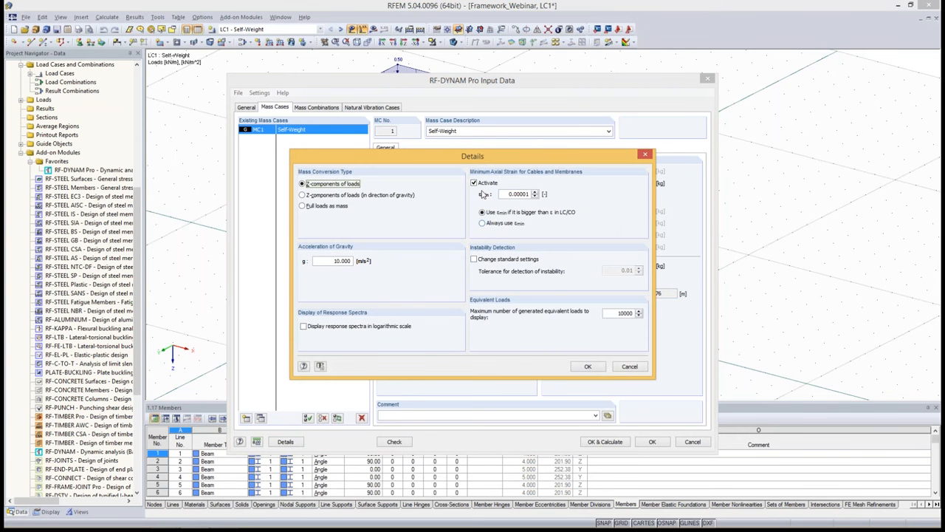
pyautogui.moveTo(378, 162); pyautogui.dragTo(400, 228)
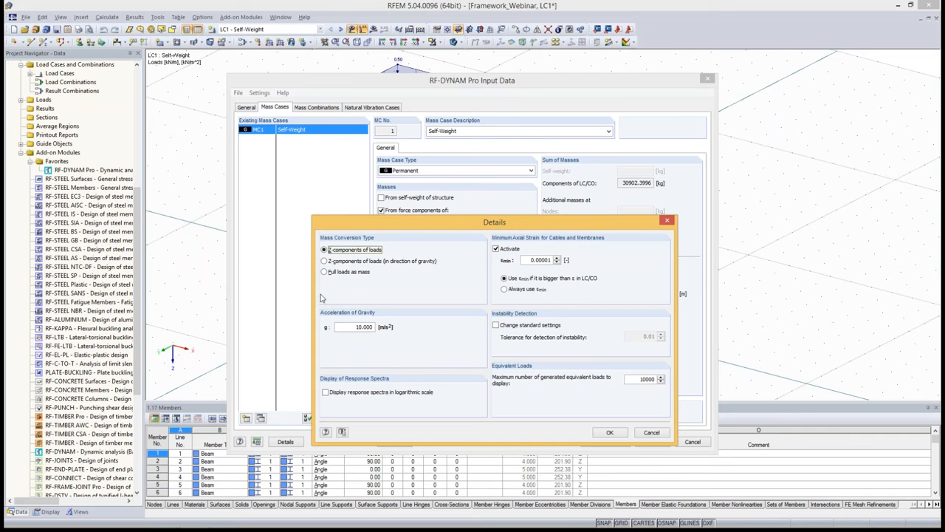
pyautogui.click(336, 273)
pyautogui.click(331, 253)
pyautogui.click(340, 325)
pyautogui.click(605, 435)
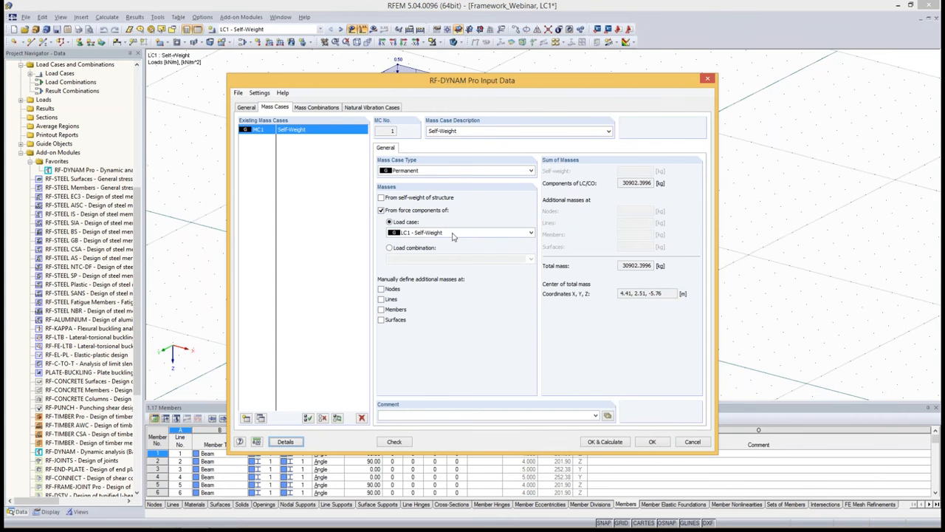
# Create a second mass case "Imposed Load - top level" with masses from the force components of LC2, without structure self-weight.
pyautogui.click(464, 131)
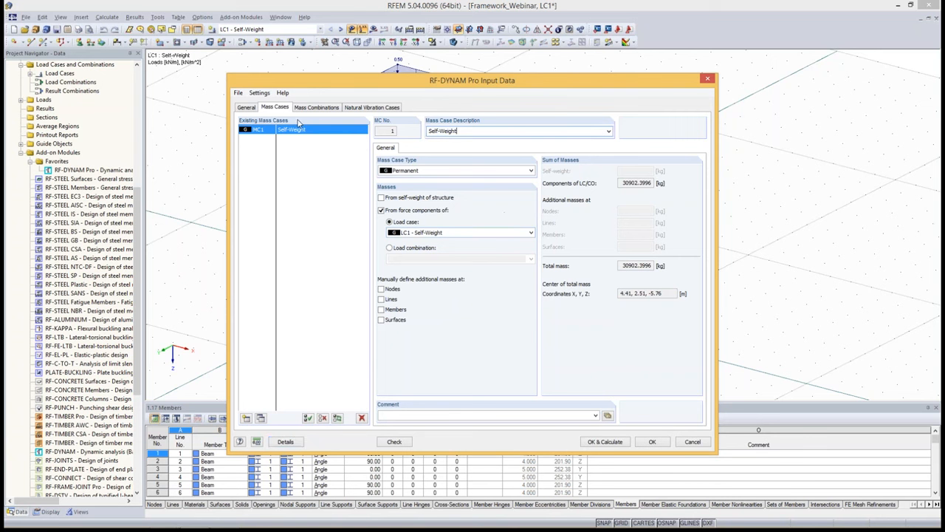
pyautogui.click(246, 418)
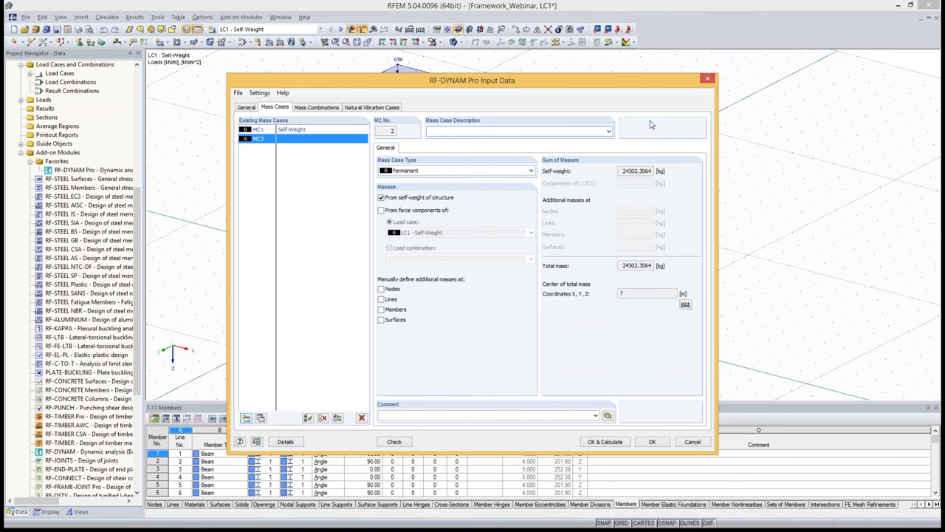
pyautogui.write('1mposed Load - top level')
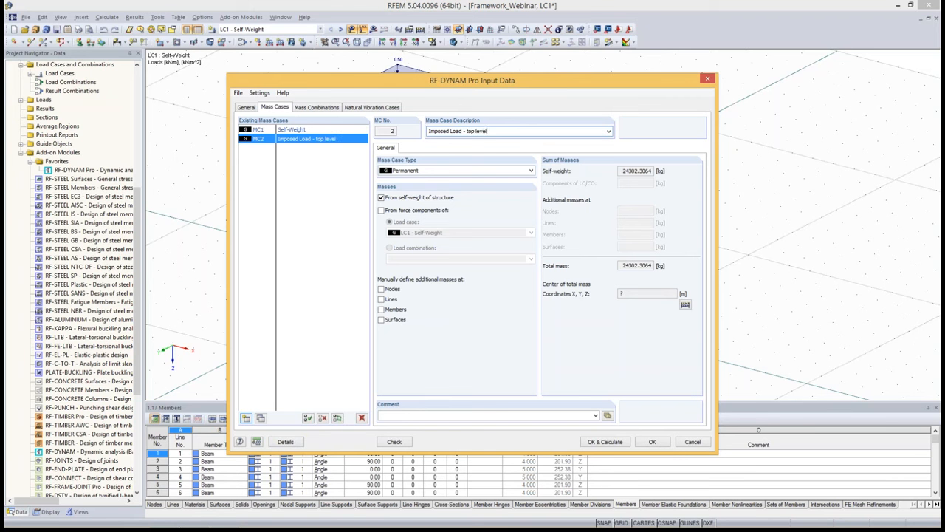
pyautogui.click(381, 197)
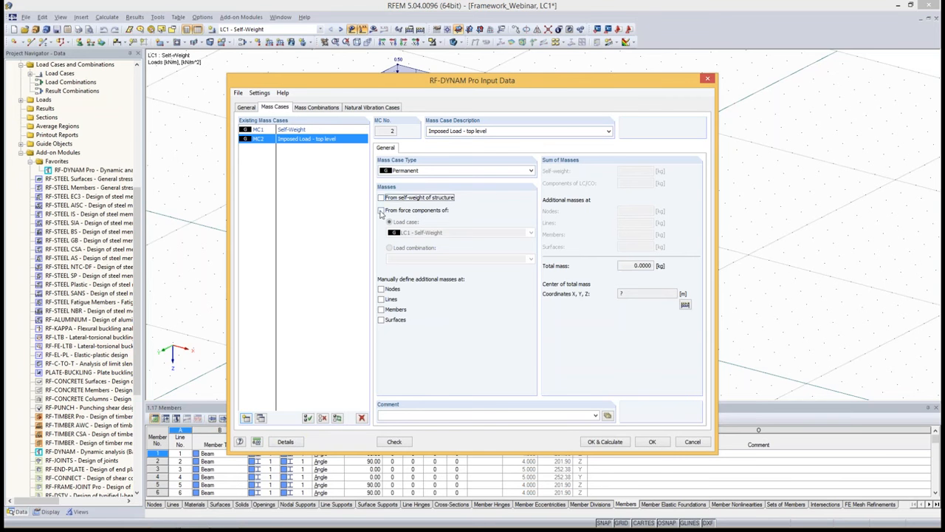
pyautogui.click(381, 210)
pyautogui.click(444, 232)
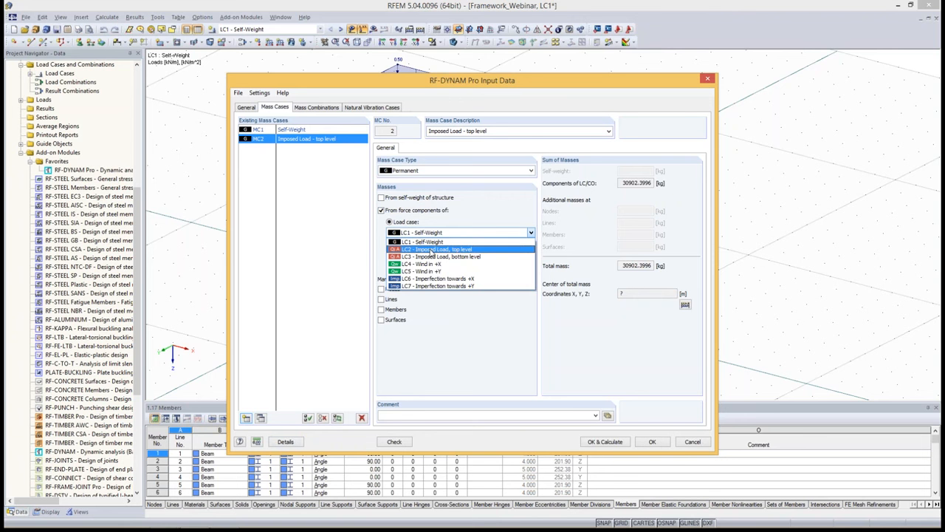
pyautogui.click(432, 251)
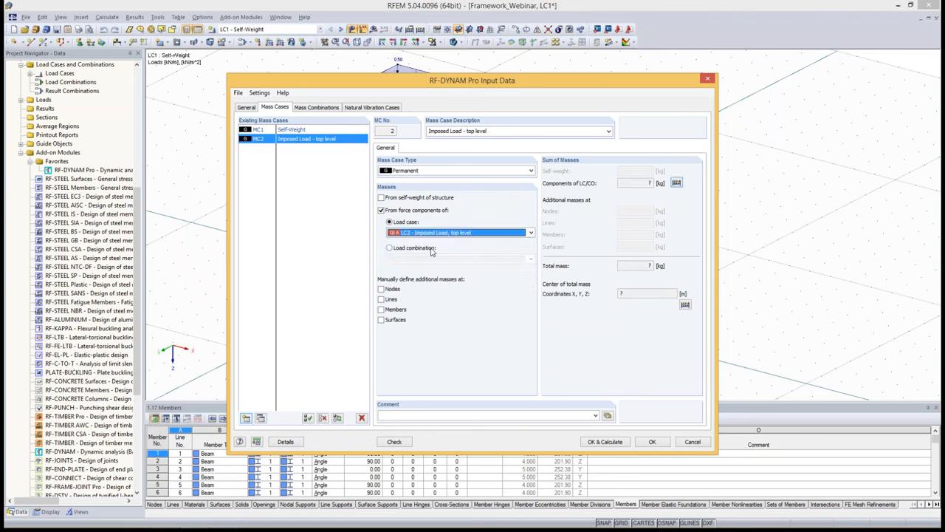
# Set MC2's type to Imposed - category A-B (roofs, p=1.0), re-enabling force components and excluding structure self-weight.
pyautogui.click(421, 171)
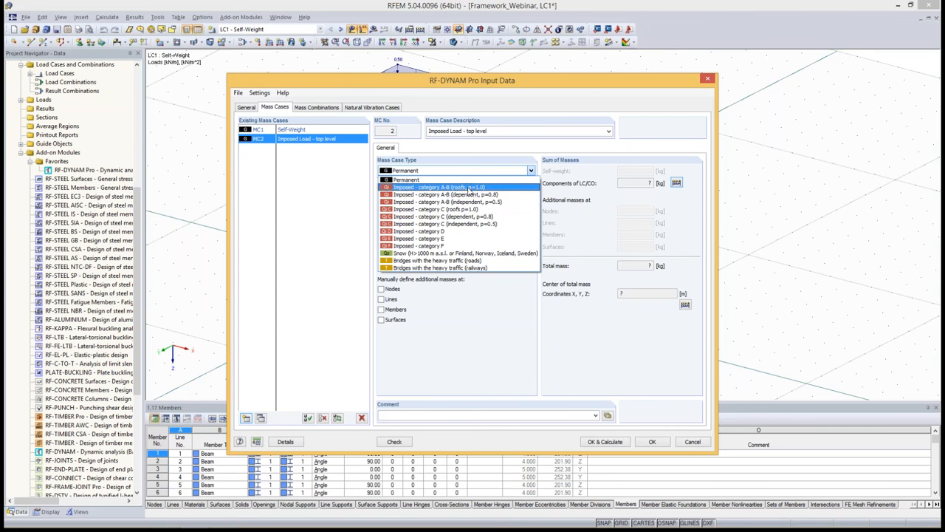
pyautogui.click(443, 188)
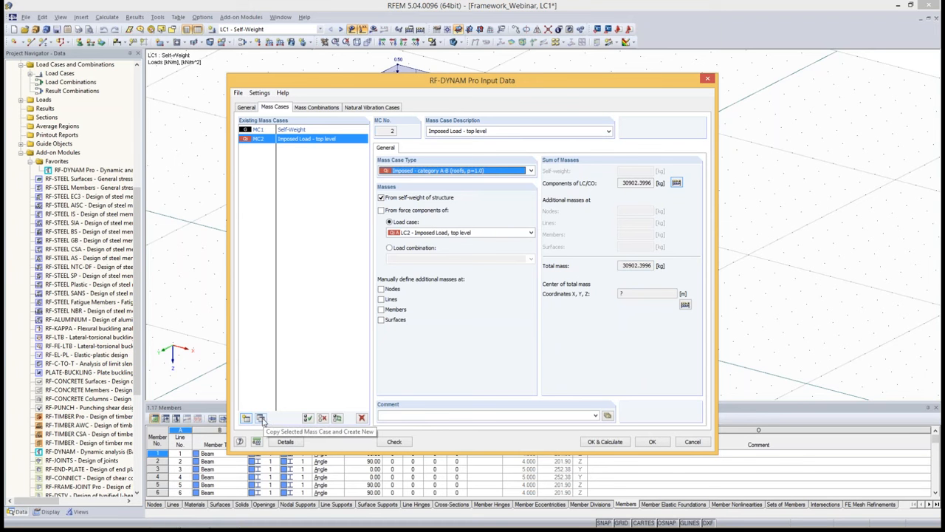
pyautogui.click(389, 212)
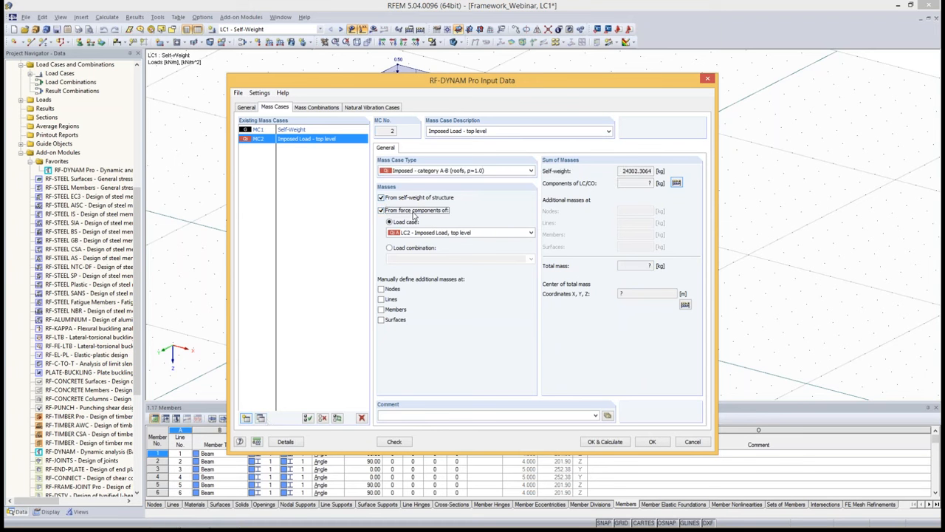
pyautogui.click(383, 199)
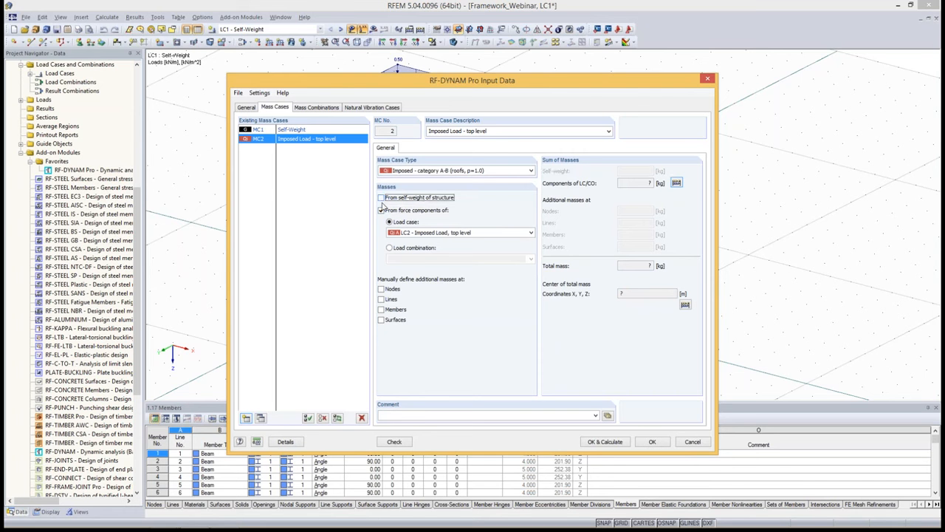
# Copy mass case MC2 into a new one, describe it as "Imposed Load - bottom level" and assign load case LC3.
pyautogui.click(261, 418)
pyautogui.click(477, 130)
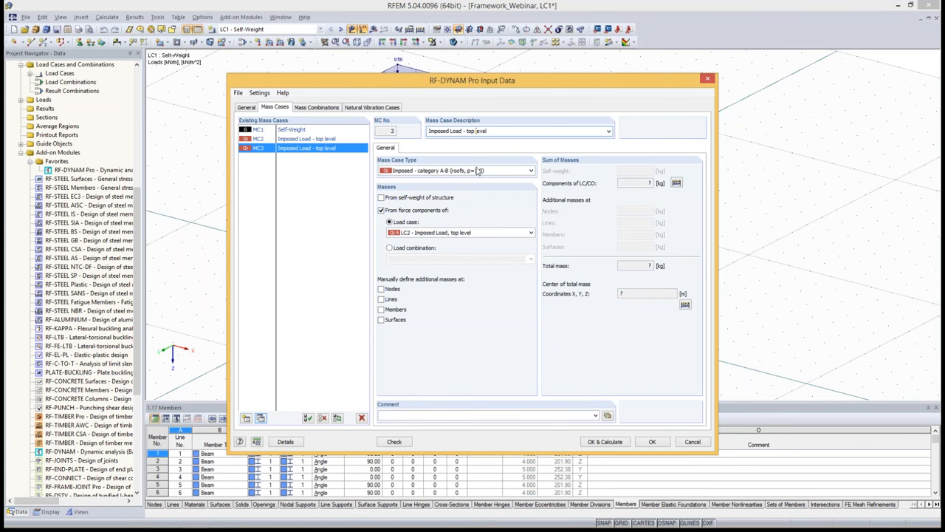
pyautogui.press('BackSpace')
pyautogui.press('BackSpace')
pyautogui.press('BackSpace')
pyautogui.press('BackSpace')
pyautogui.write('bottom')
pyautogui.click(461, 234)
pyautogui.click(443, 256)
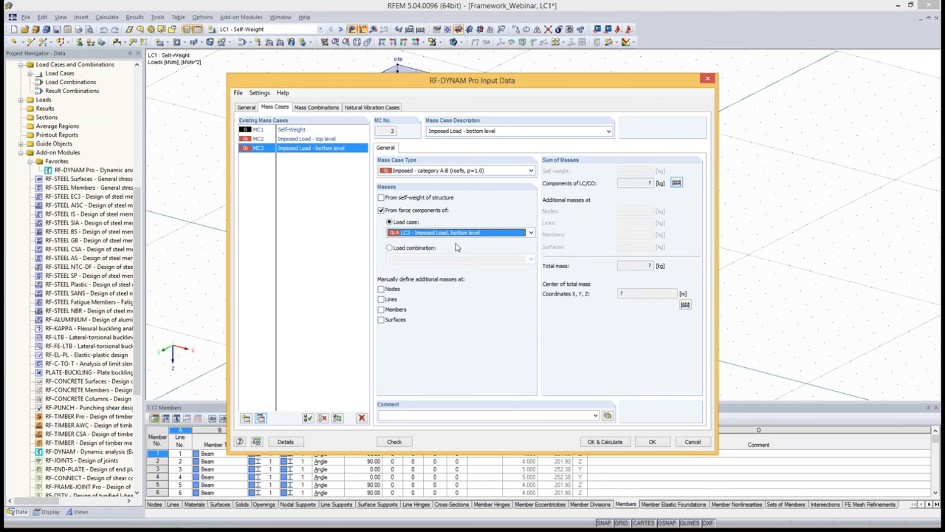
# Calculate the masses of mass cases MC3 and MC2 and compare their totals and centers of mass with the model.
pyautogui.click(676, 182)
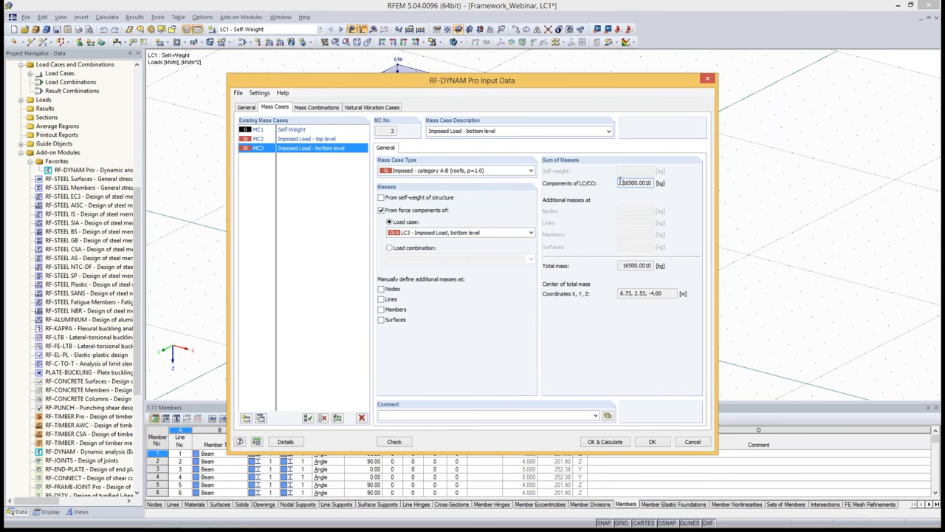
pyautogui.moveTo(564, 85); pyautogui.dragTo(568, 306)
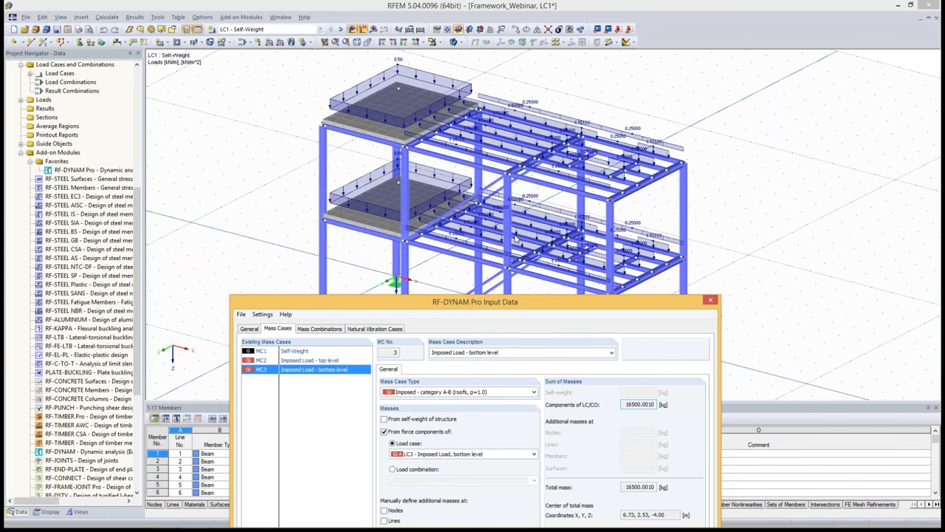
pyautogui.moveTo(510, 303); pyautogui.dragTo(496, 72)
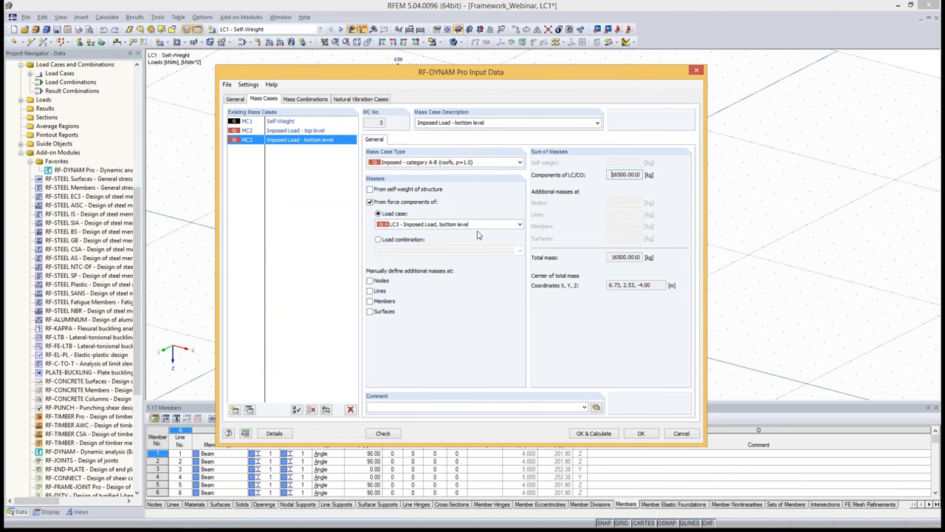
pyautogui.click(299, 131)
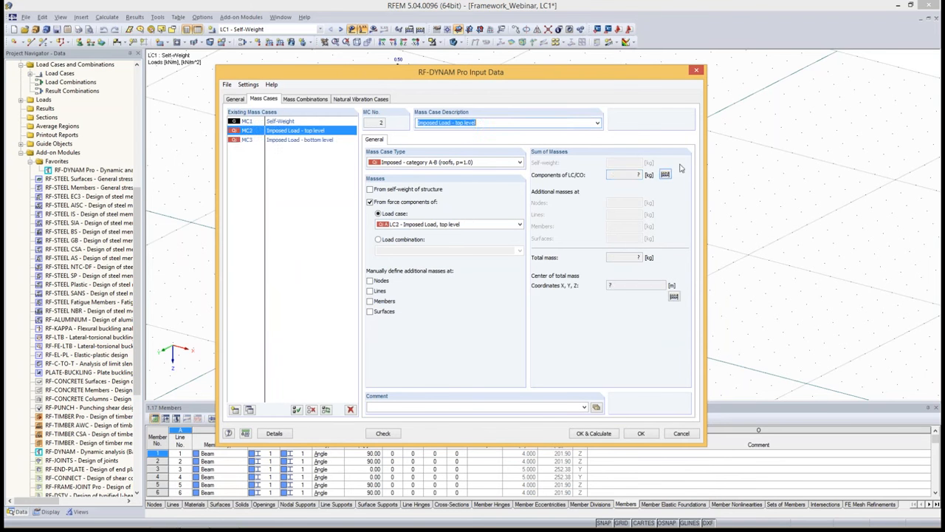
pyautogui.click(665, 176)
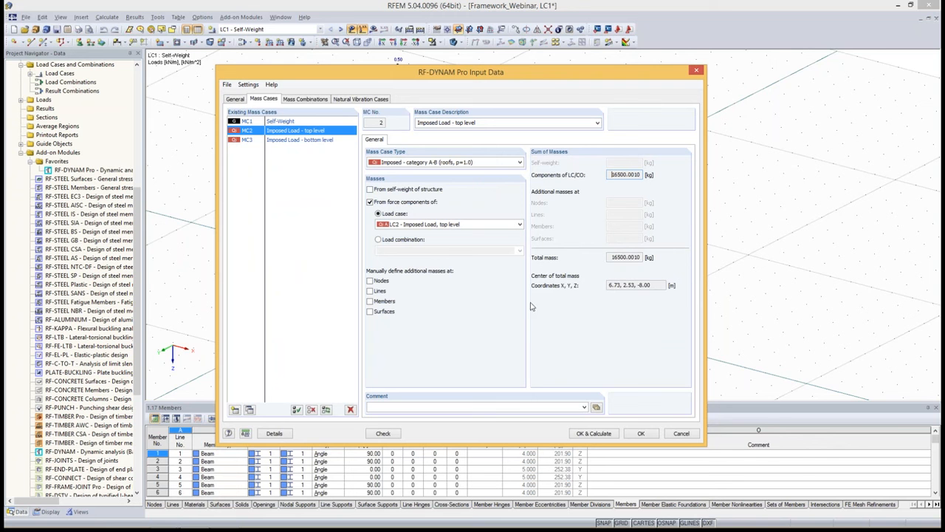
pyautogui.click(291, 141)
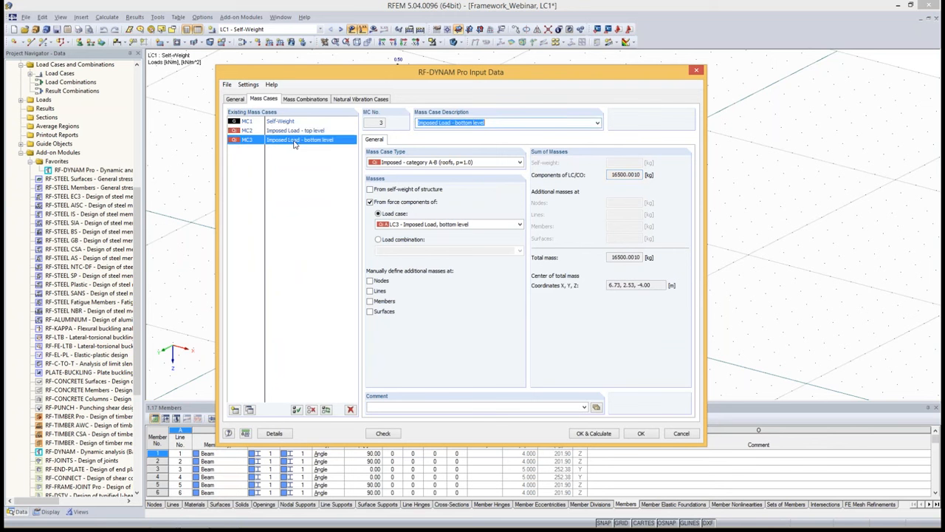
# Describe mass combination MCO1 as "Self Weight + Impoed Loads" and add all existing mass cases to it.
pyautogui.click(305, 99)
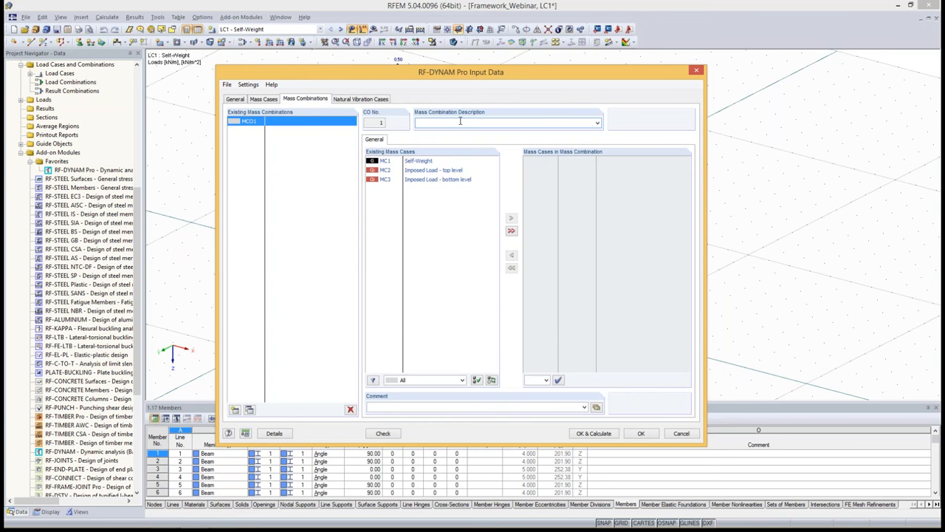
pyautogui.click(420, 122)
pyautogui.write('Self Weight + Imposed O')
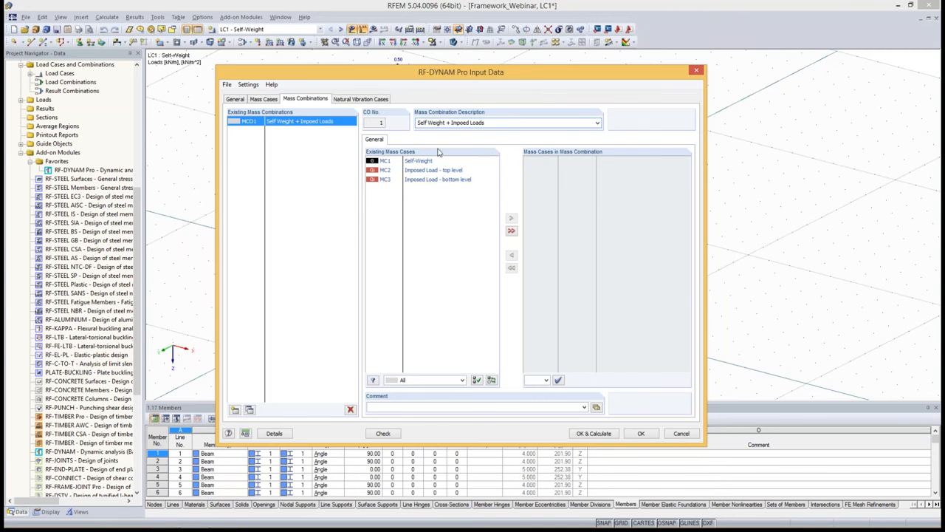
pyautogui.click(512, 232)
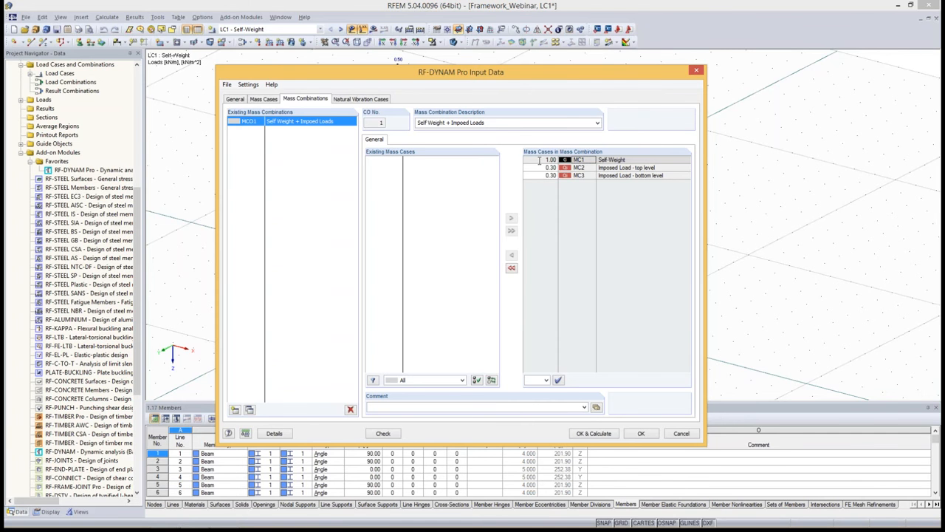
# Change the type of mass case MC3 to Imposed - category A-B (independent, p=0.5).
pyautogui.click(275, 100)
pyautogui.click(285, 140)
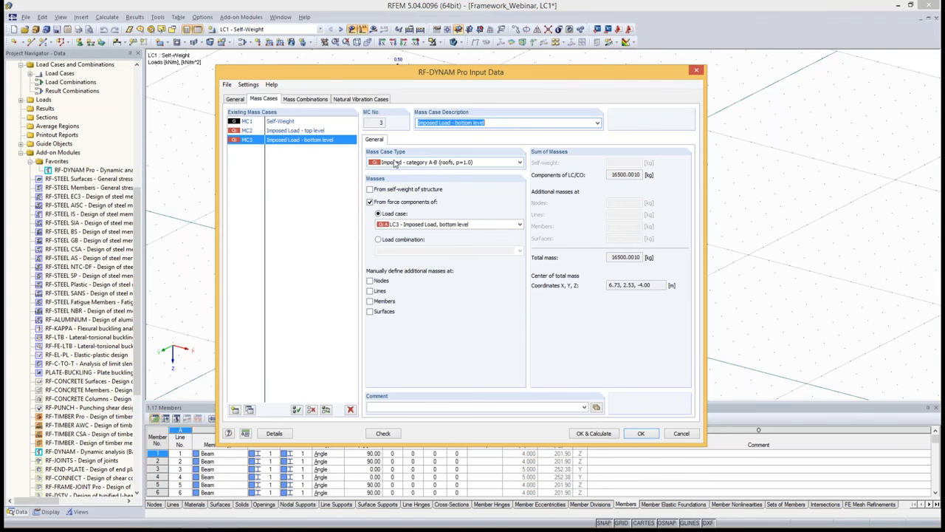
pyautogui.click(395, 163)
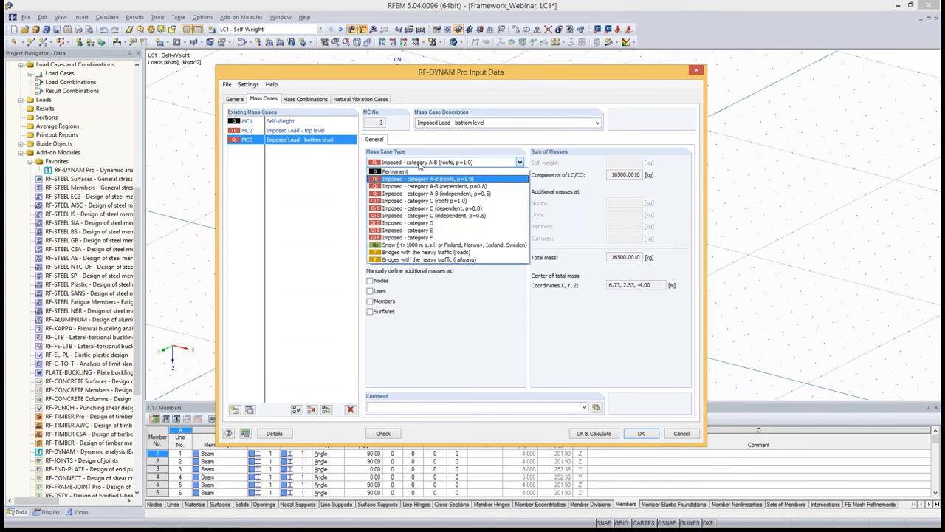
pyautogui.click(484, 195)
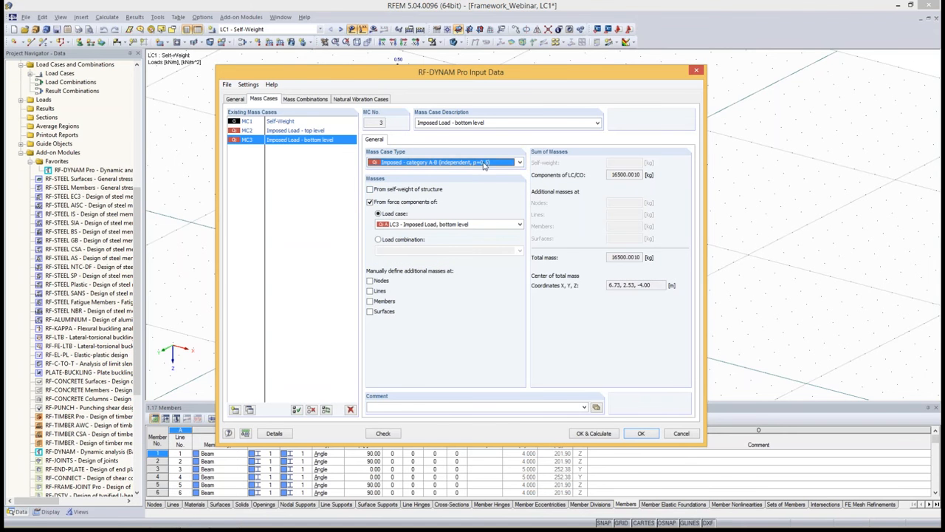
# Set the factor of mass case MC3 in mass combination MCO1 to 0.15.
pyautogui.click(305, 99)
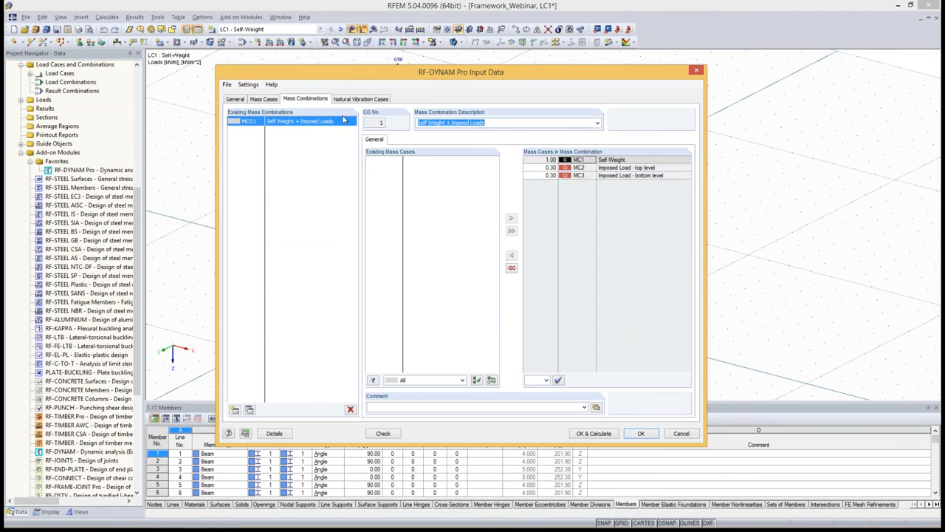
pyautogui.click(546, 177)
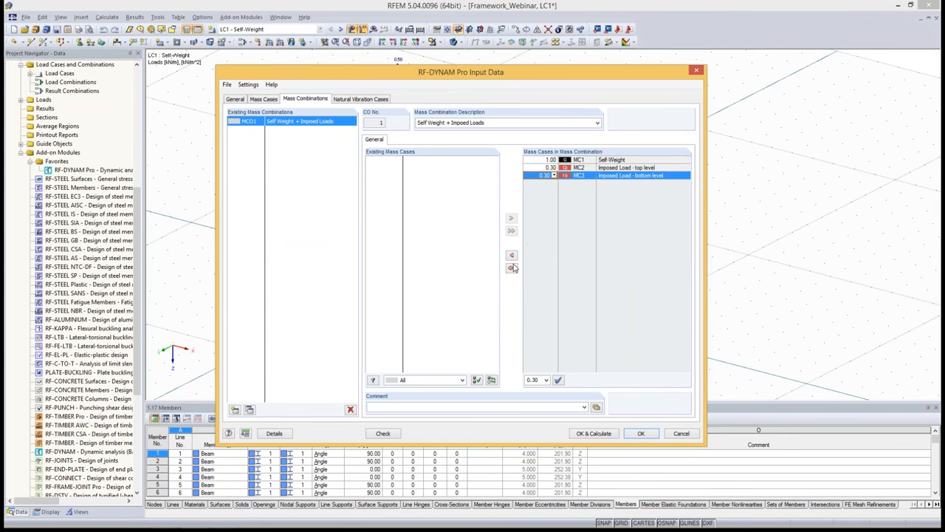
pyautogui.write('0.15')
pyautogui.press('Return')
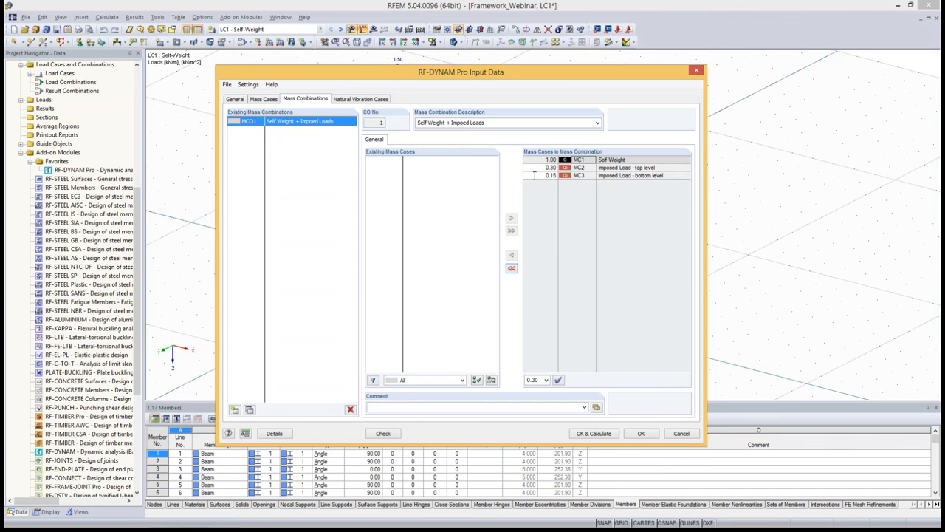
# Switch to the presentation and advance to the Mass Combinations slide with the EN 1998-1 formulas.
pyautogui.hotkey('alt', 'Tab')
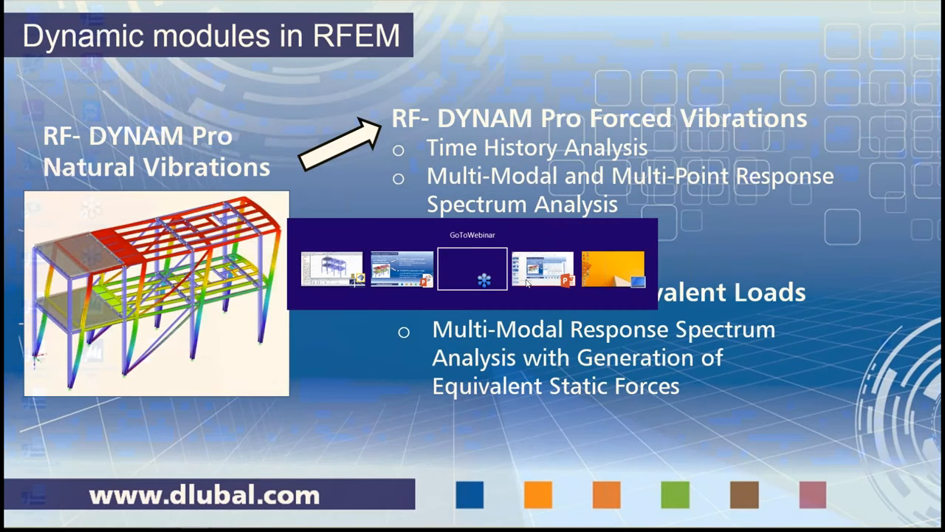
pyautogui.hotkey('alt', 'Tab')
pyautogui.hotkey('alt', 'Tab')
pyautogui.hotkey('alt', 'Tab')
pyautogui.hotkey('alt', 'Tab')
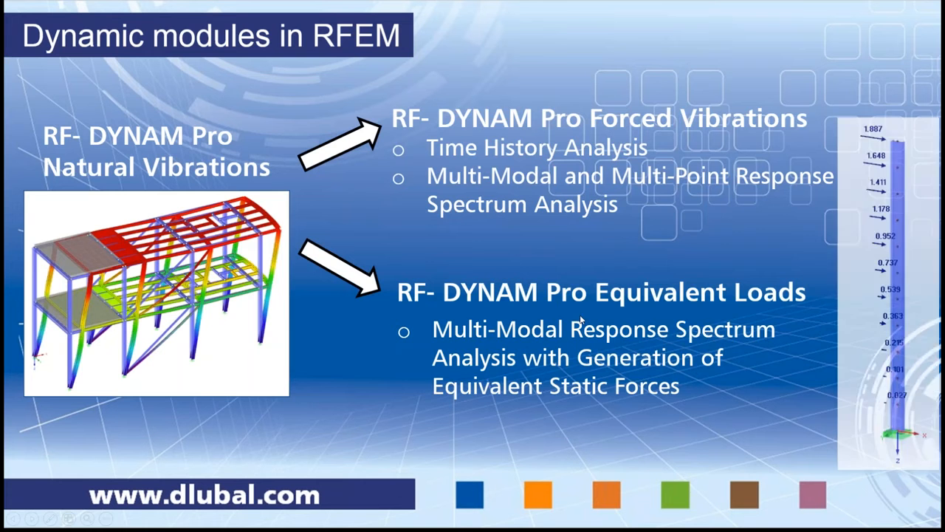
pyautogui.click(579, 322)
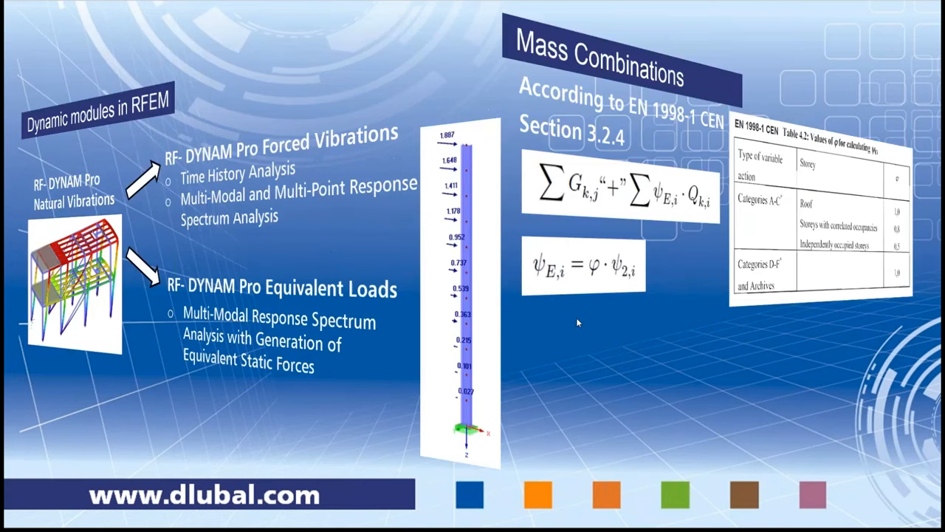
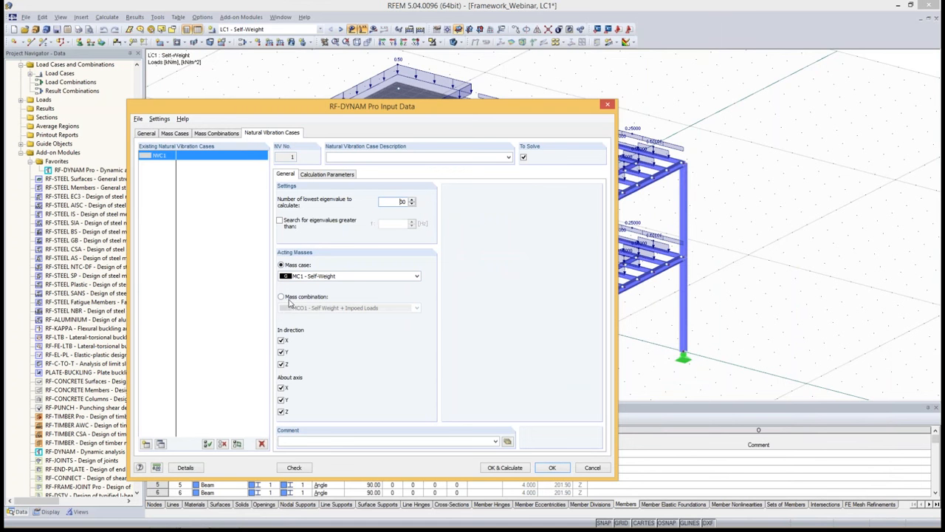
# Use mass combination MCO1 - Self Weight + Impoed Loads as the acting masses of natural vibration case NVC1.
pyautogui.click(282, 297)
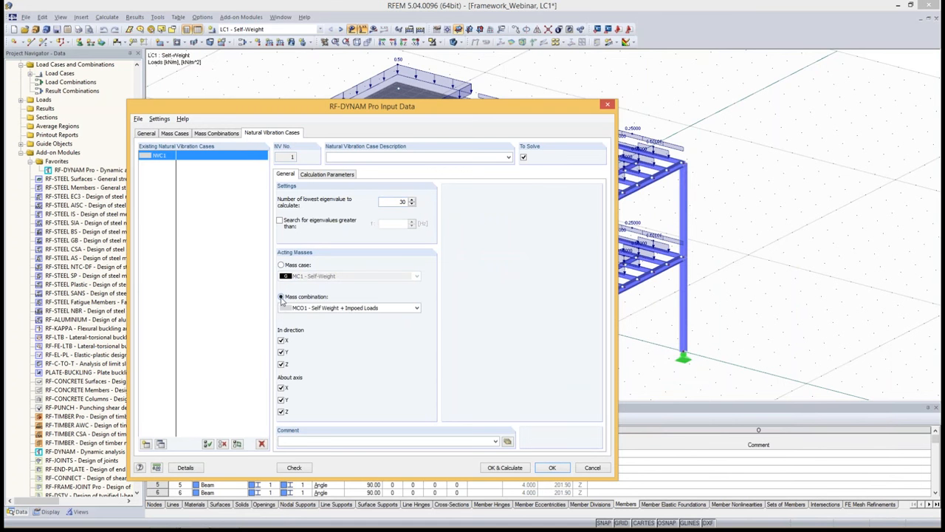
pyautogui.click(320, 308)
pyautogui.click(319, 310)
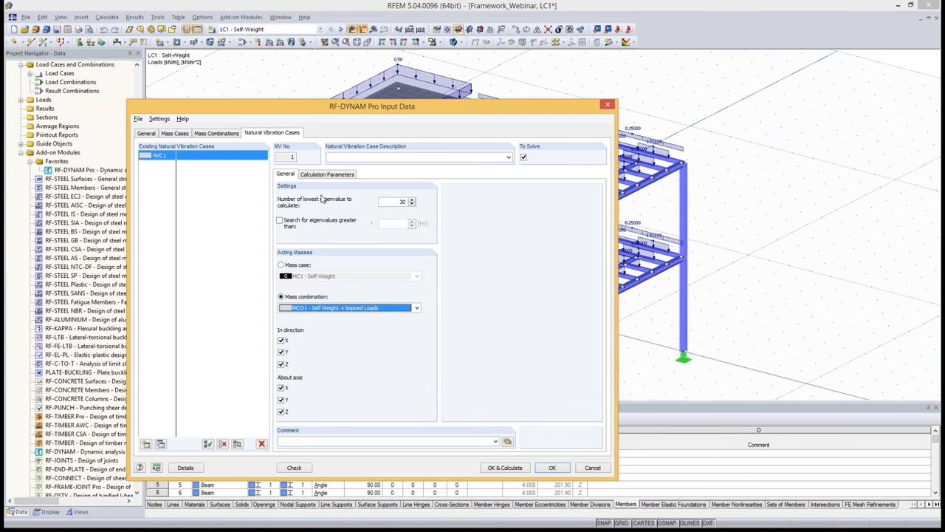
# Review the mass matrix types and the acting mass directions and axes of natural vibration case NVC1.
pyautogui.click(325, 176)
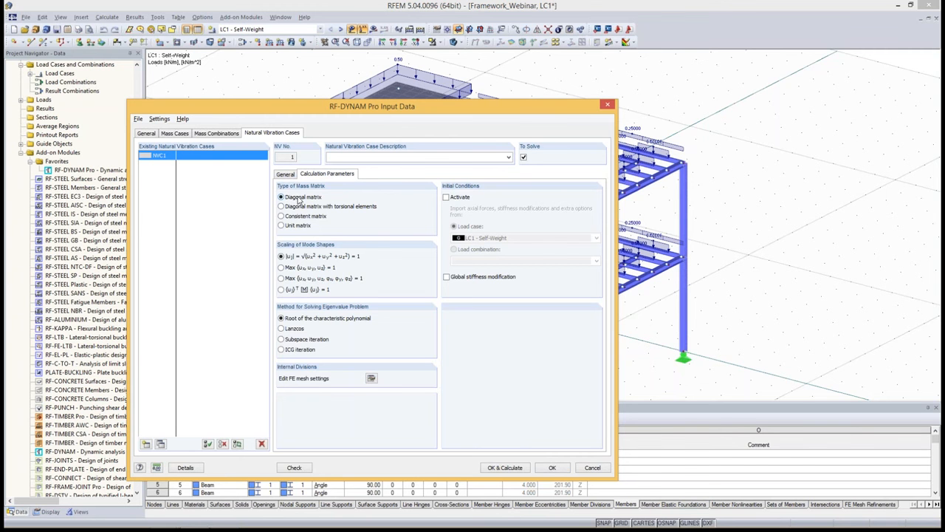
pyautogui.click(287, 175)
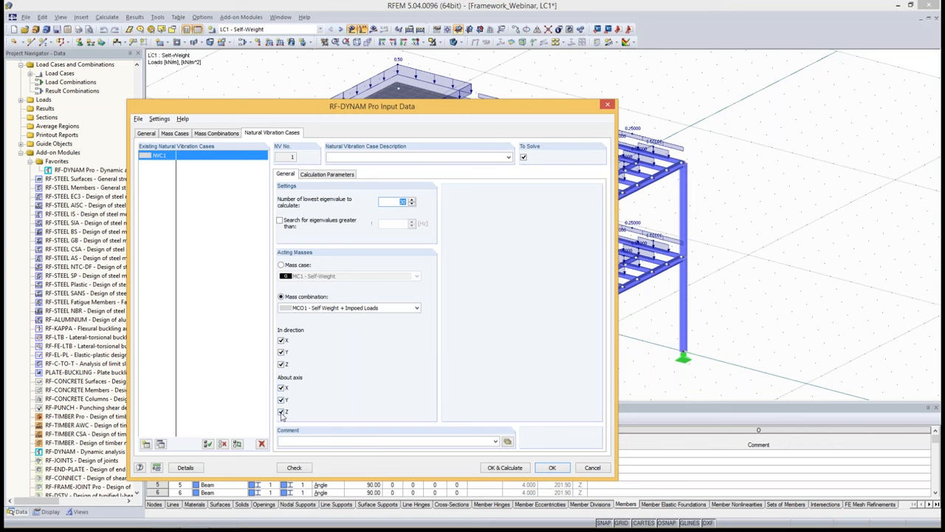
pyautogui.click(327, 176)
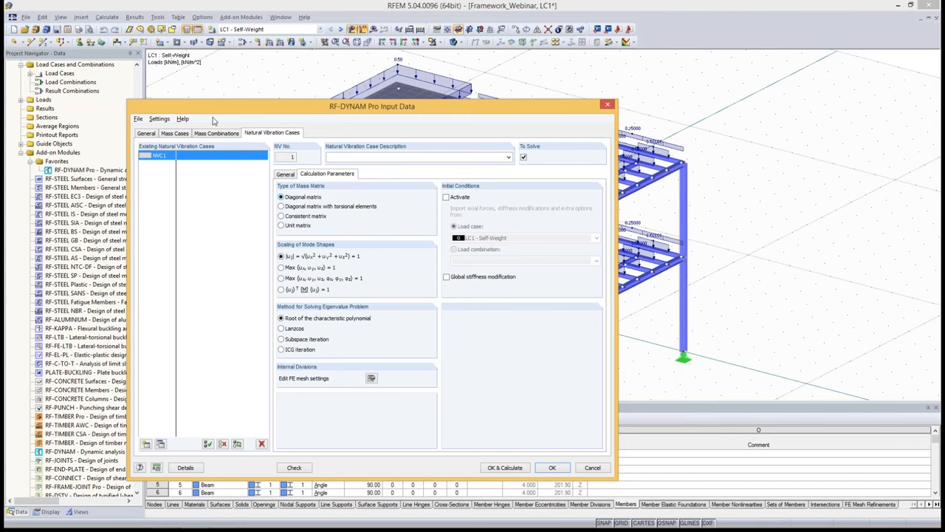
# Try manually defined additional nodal masses in mass case MC1, view their table, and deactivate them again.
pyautogui.click(177, 134)
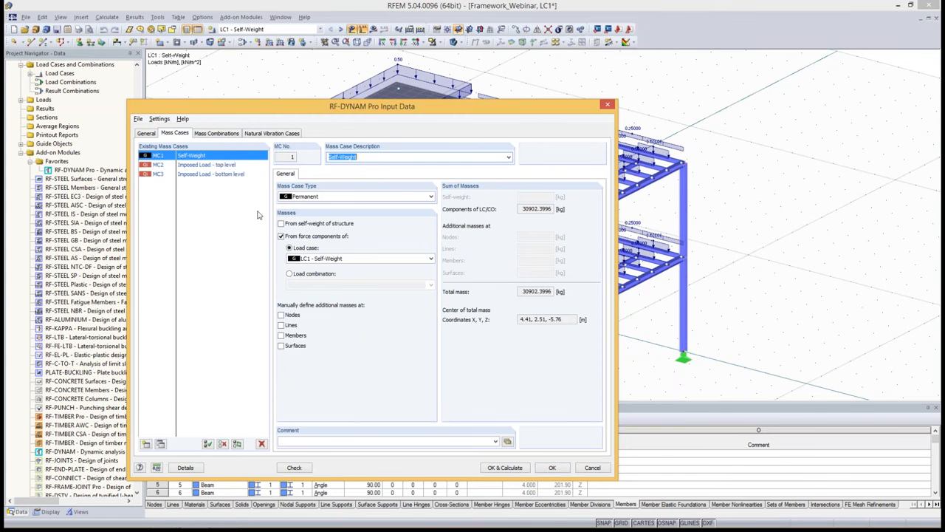
pyautogui.click(281, 315)
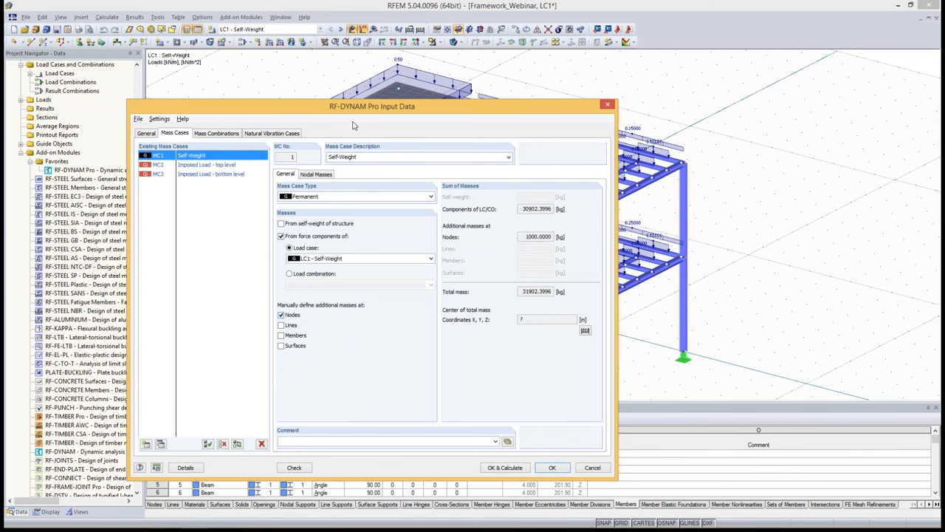
pyautogui.click(317, 174)
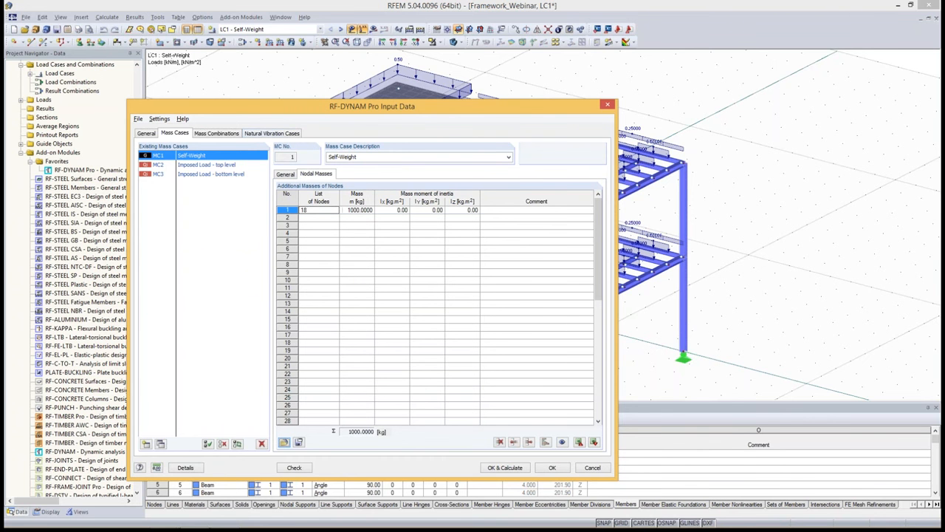
pyautogui.click(285, 175)
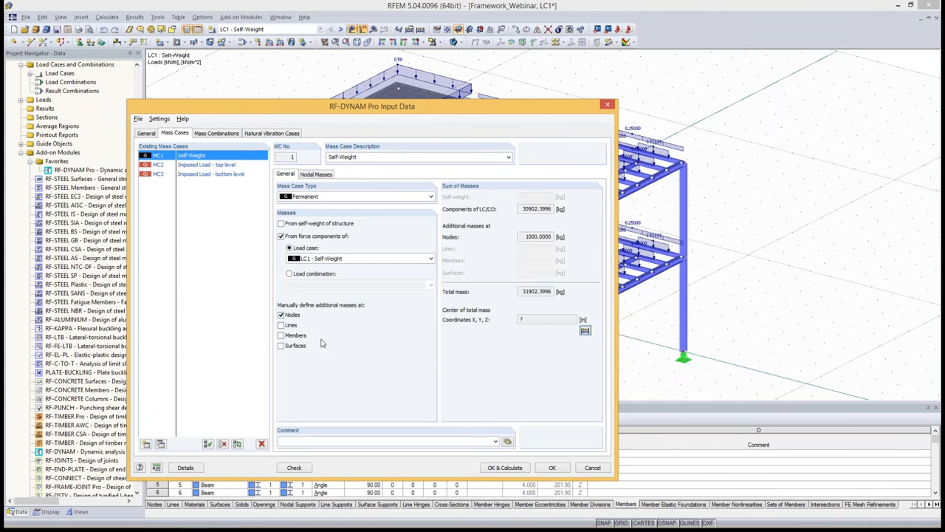
pyautogui.click(293, 316)
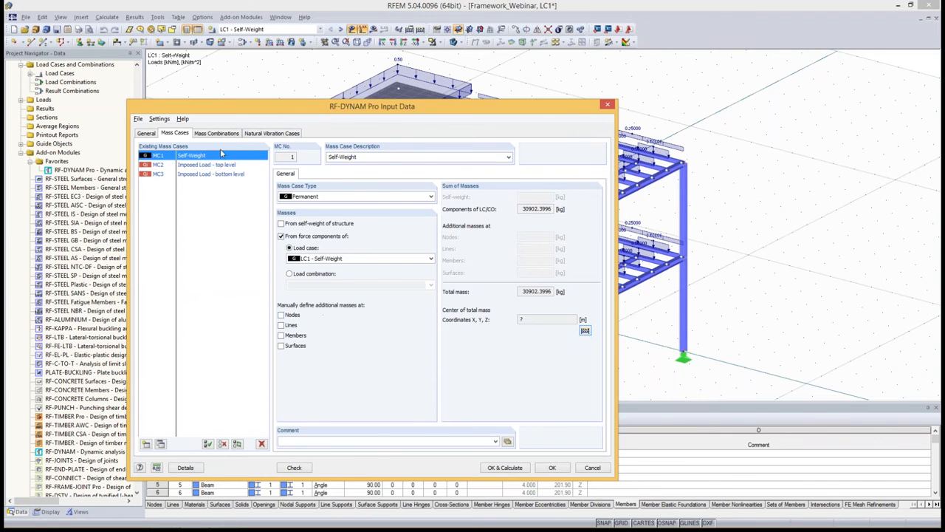
# Try the diagonal matrix with torsional elements and the consistent matrix for NVC1, checking the model and acting axes.
pyautogui.click(285, 133)
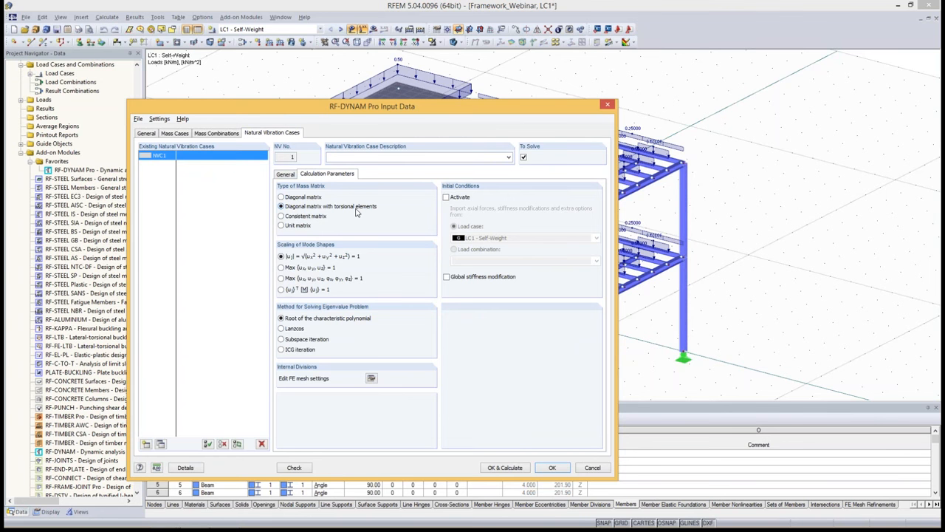
pyautogui.moveTo(352, 108); pyautogui.dragTo(233, 27)
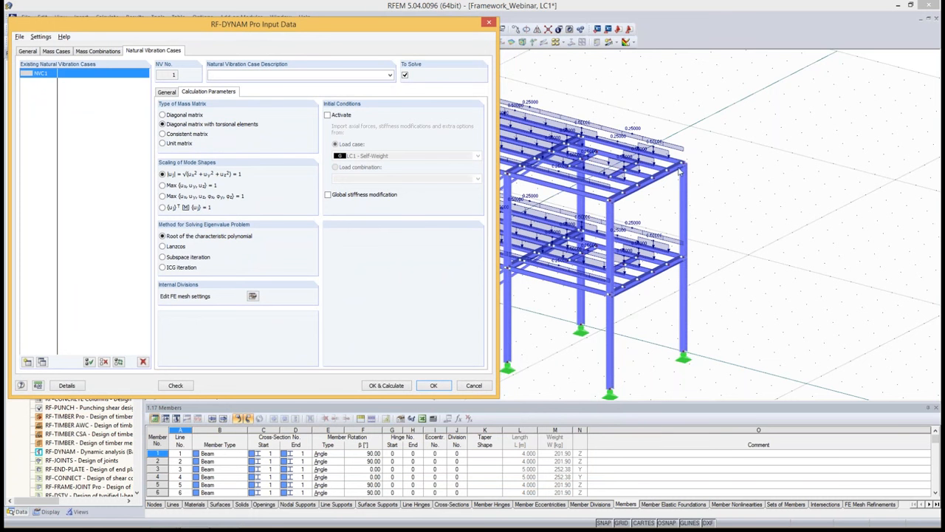
pyautogui.moveTo(442, 30); pyautogui.dragTo(460, 438)
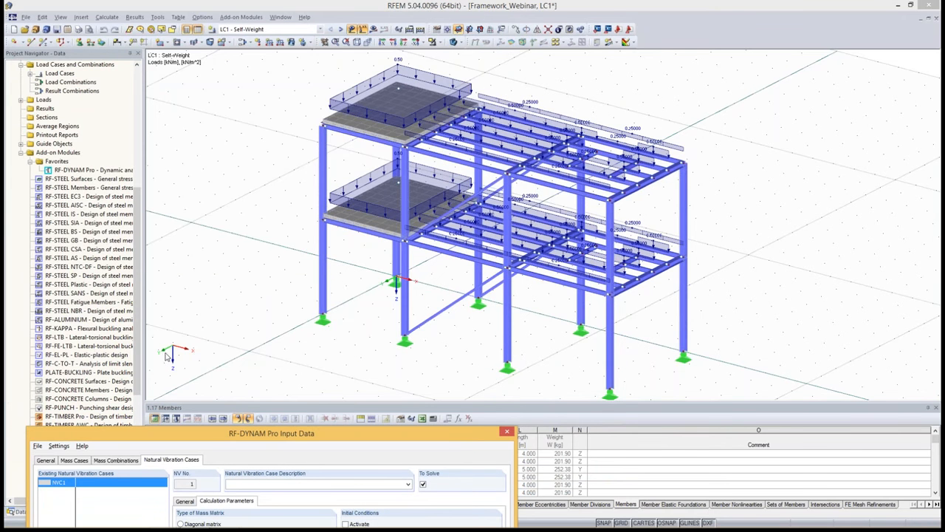
pyautogui.moveTo(208, 436); pyautogui.dragTo(203, 40)
pyautogui.click(183, 109)
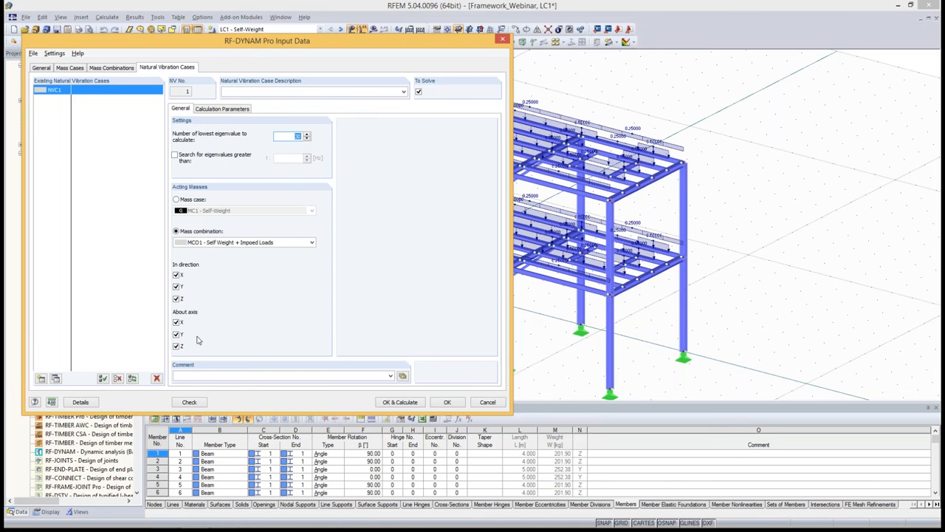
pyautogui.click(221, 109)
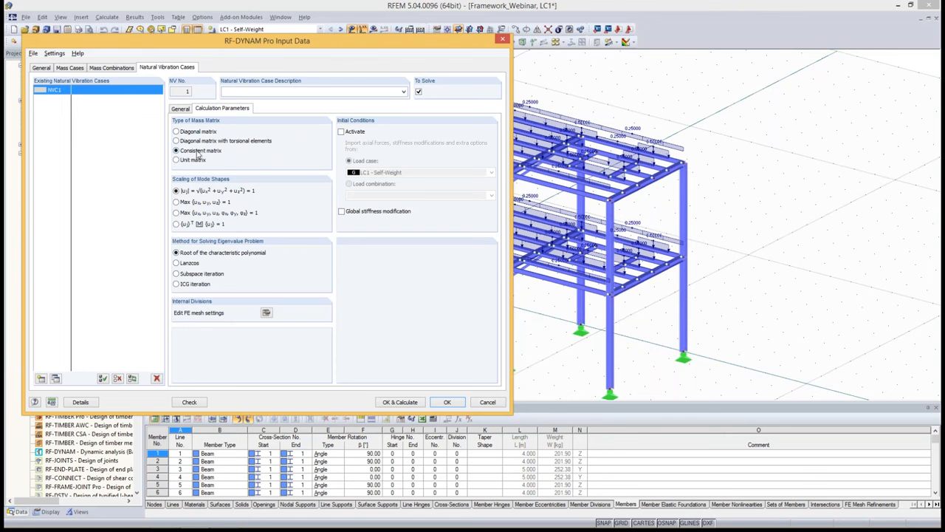
pyautogui.moveTo(204, 42); pyautogui.dragTo(188, 127)
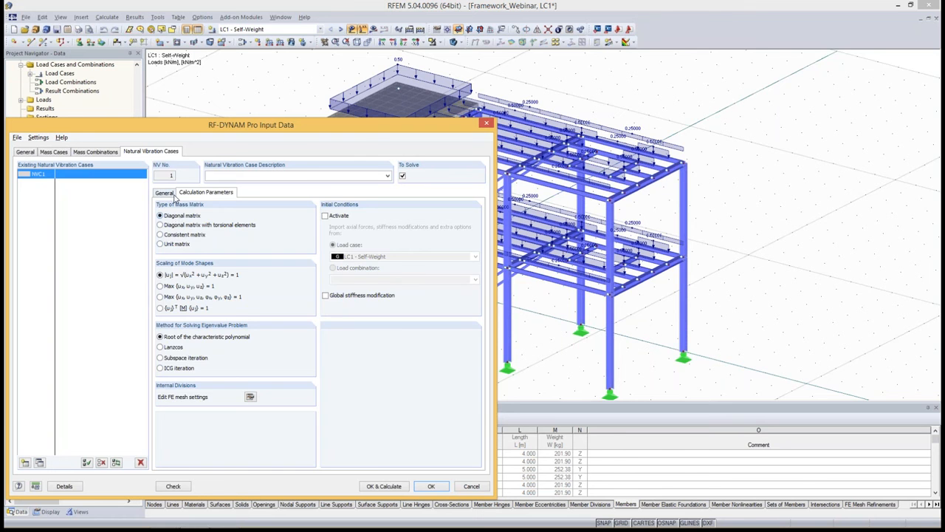
# Deactivate the masses acting about the X, Y and Z axes in natural vibration case NVC1.
pyautogui.click(165, 193)
pyautogui.click(161, 407)
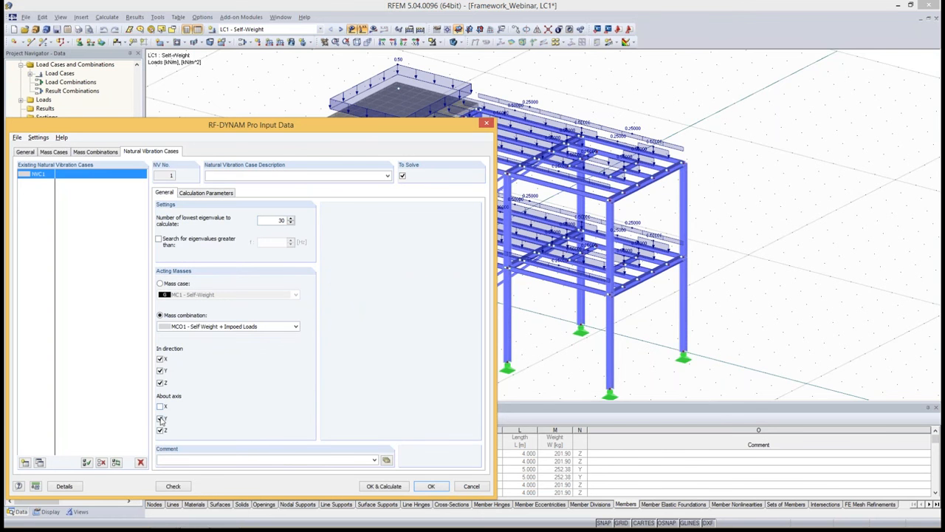
pyautogui.click(160, 430)
# Try the alternative mode shape scaling options of NVC1 and return to the vector length option based on ux, uy and uz.
pyautogui.click(213, 193)
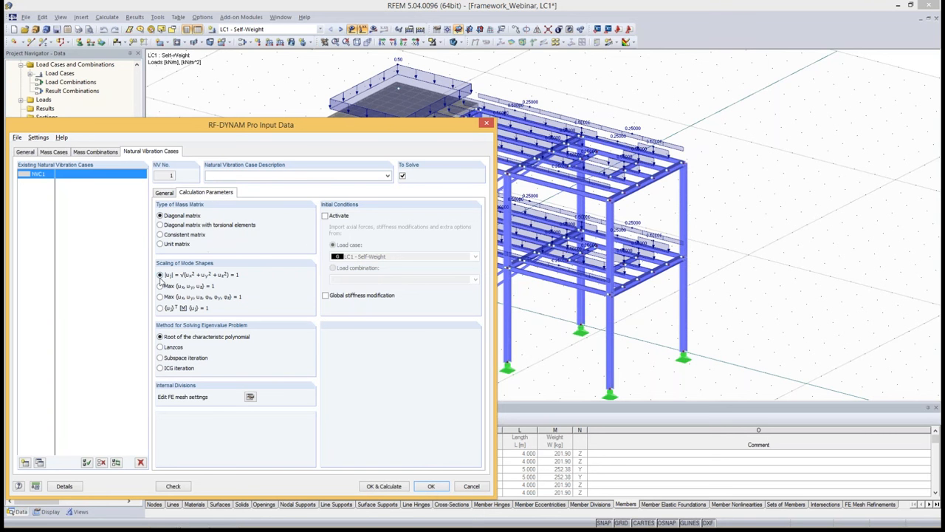
pyautogui.click(173, 296)
pyautogui.click(174, 285)
pyautogui.click(160, 297)
pyautogui.click(161, 287)
pyautogui.click(161, 274)
pyautogui.click(161, 309)
pyautogui.click(161, 275)
# Choose ICG iteration as the method for solving the eigenvalue problem and look through the FE mesh settings without changing them.
pyautogui.click(175, 349)
pyautogui.click(159, 358)
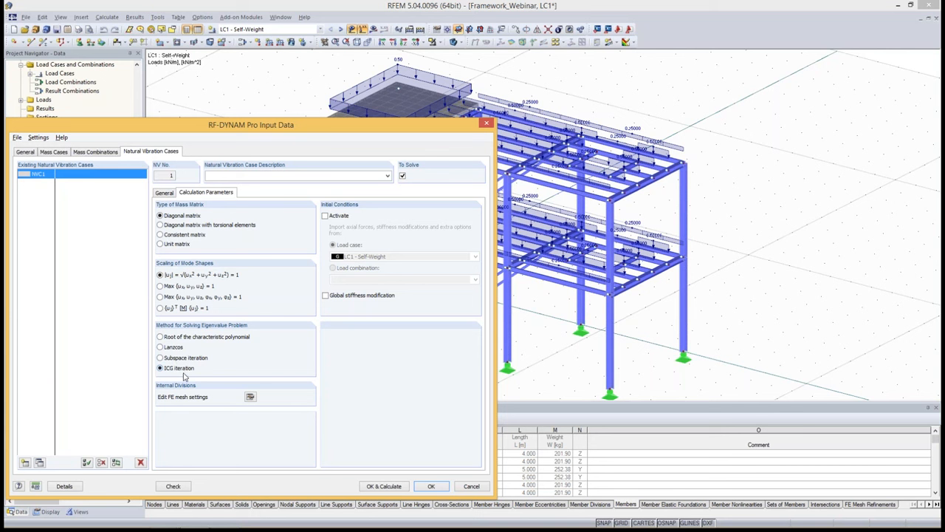
pyautogui.click(250, 397)
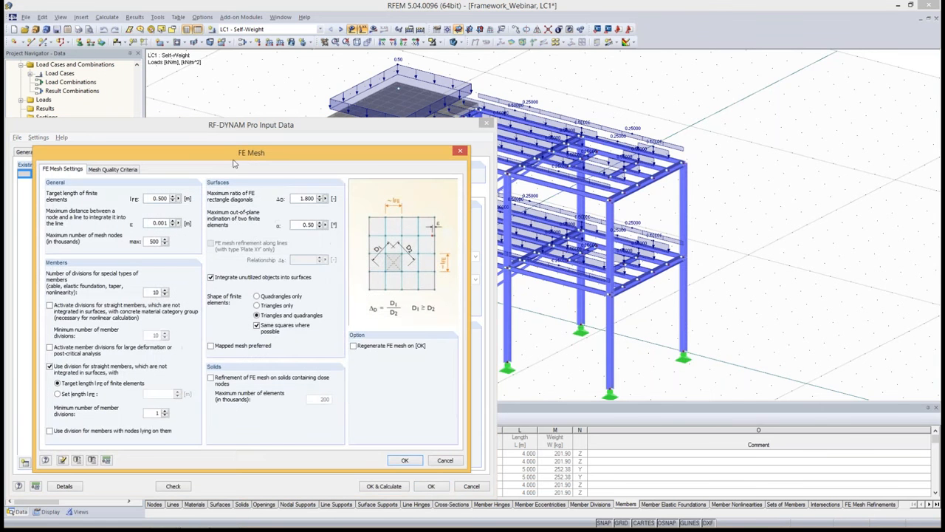
pyautogui.click(444, 461)
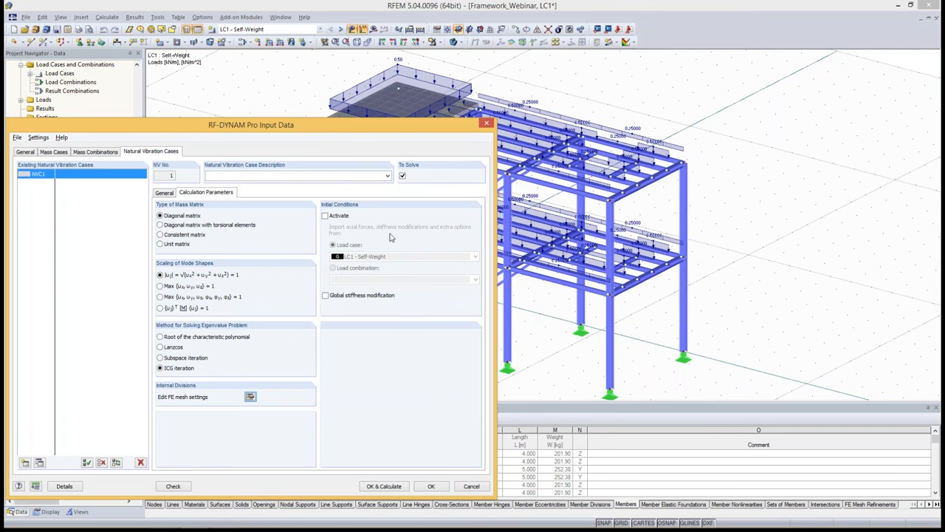
# Try importing initial conditions for NVC1 from load case LC1 or a load combination, then deactivate them.
pyautogui.click(334, 217)
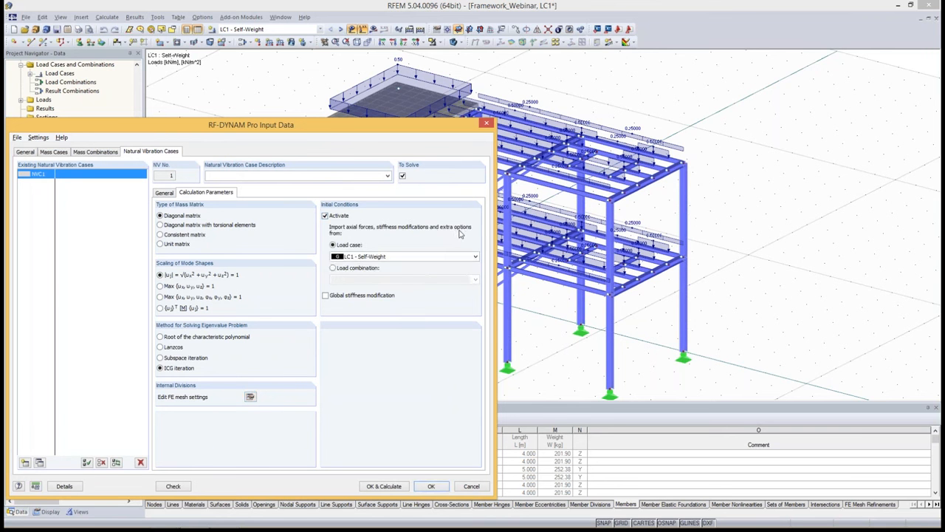
pyautogui.click(352, 258)
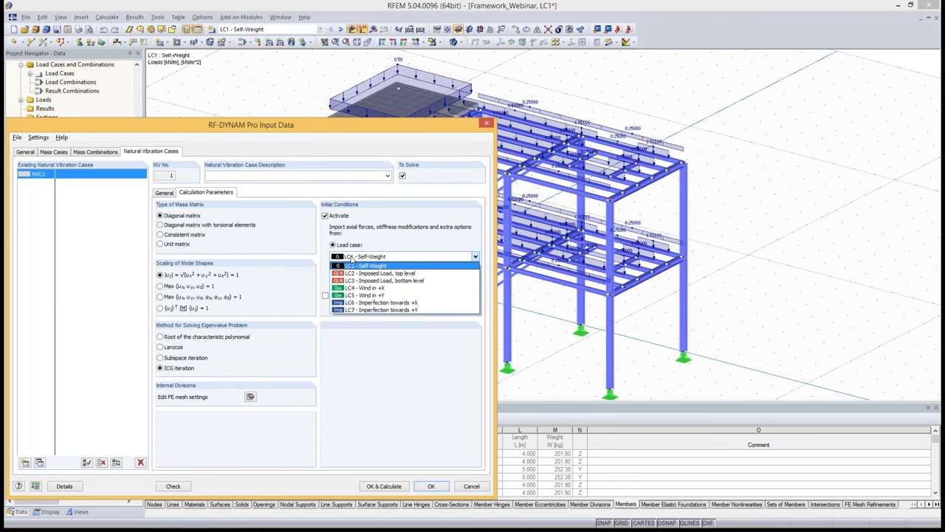
pyautogui.click(353, 265)
pyautogui.click(345, 268)
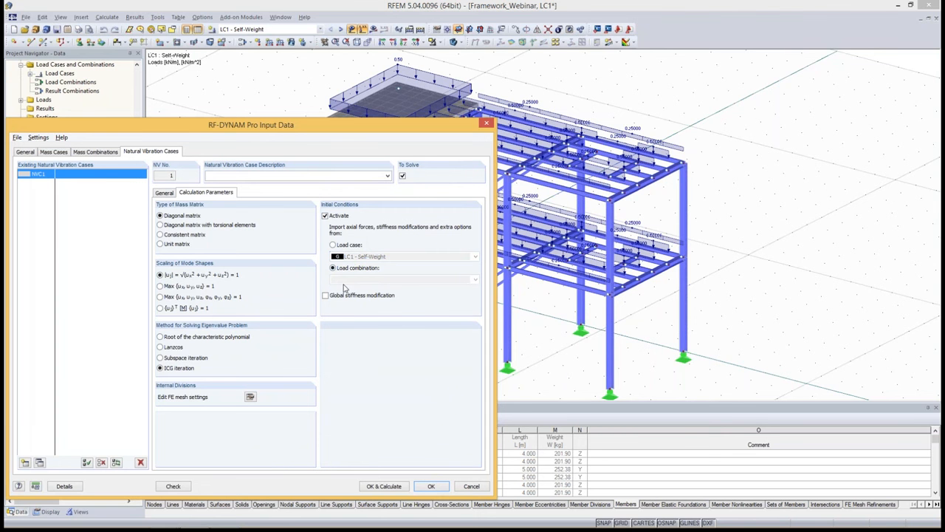
pyautogui.click(342, 246)
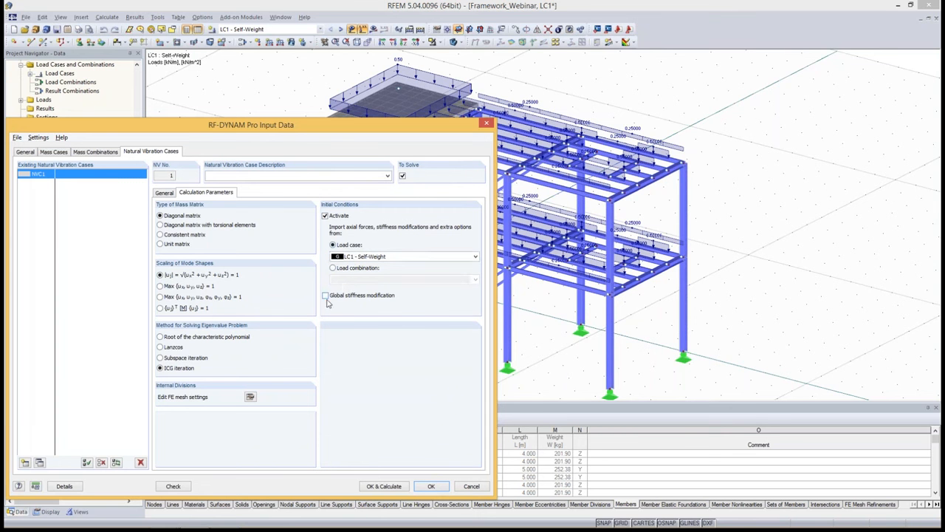
pyautogui.click(327, 216)
# Confirm the dynamic input data and activate Modify stiffness and Extra options in the calculation parameters of load case LC1.
pyautogui.click(432, 487)
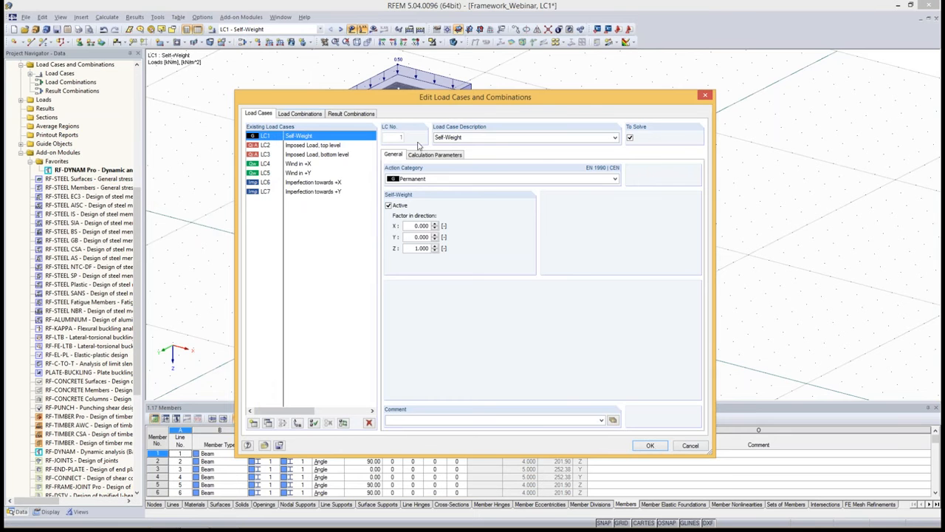
pyautogui.click(460, 156)
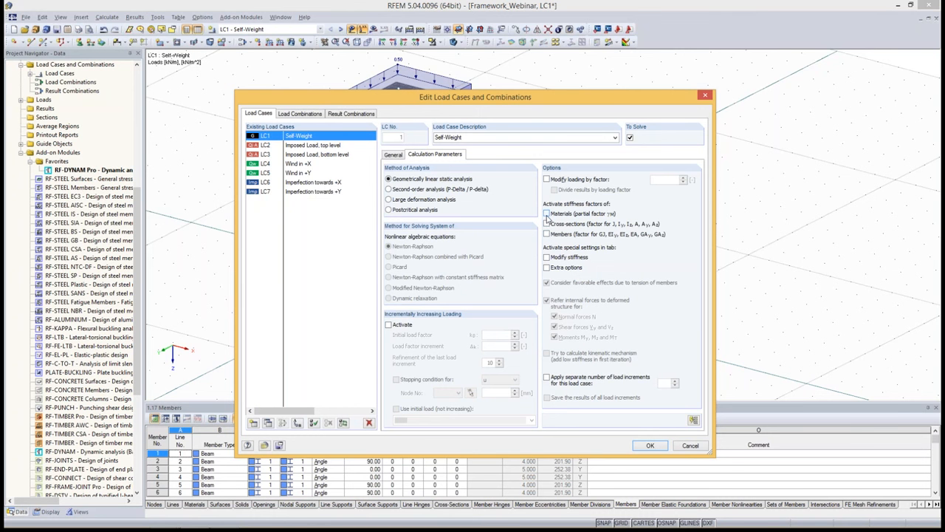
pyautogui.click(547, 257)
pyautogui.click(546, 267)
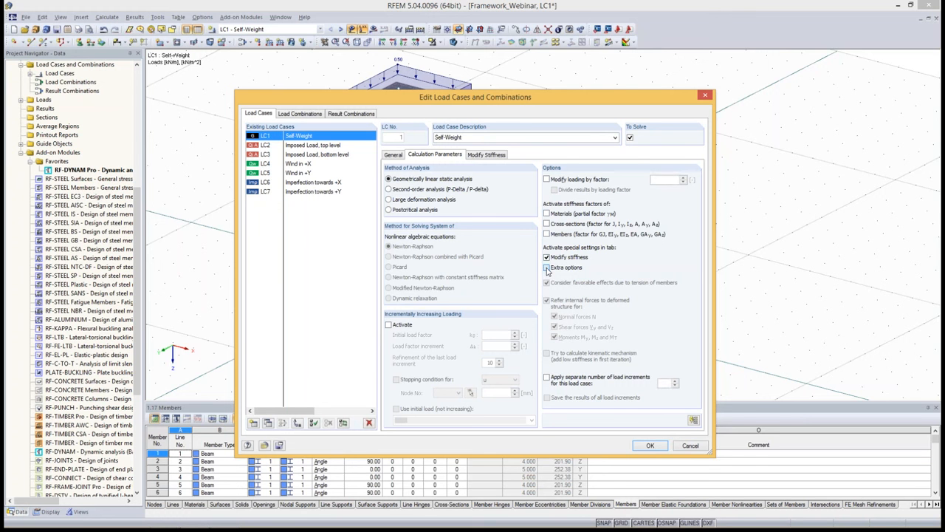
# Look through the stiffness modification and extra options settings of load case LC1, deactivate both special settings and confirm the dialog.
pyautogui.click(495, 155)
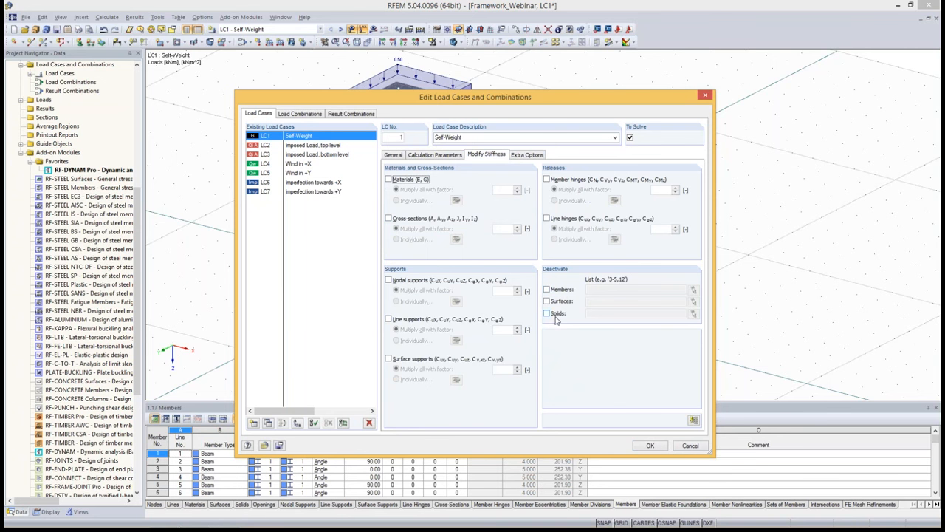
pyautogui.click(540, 154)
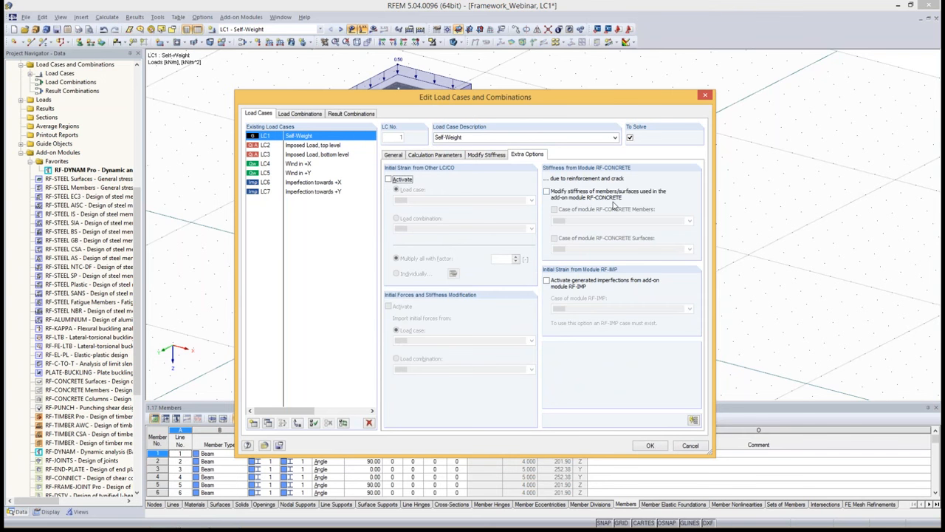
pyautogui.click(453, 157)
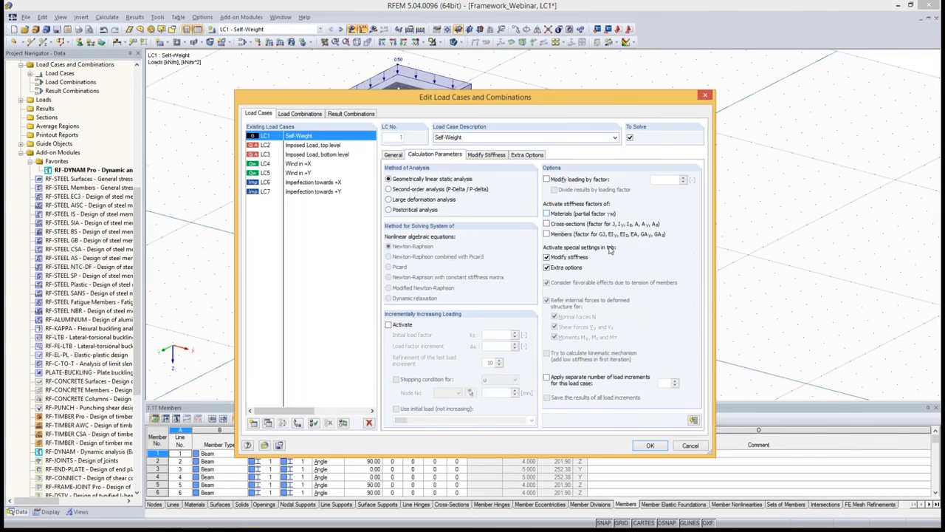
pyautogui.click(547, 257)
pyautogui.click(547, 267)
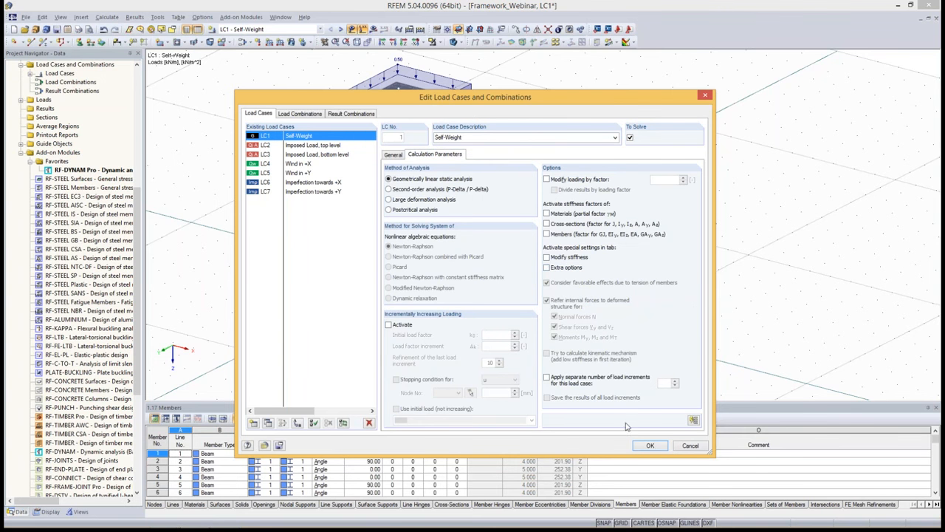
pyautogui.click(662, 448)
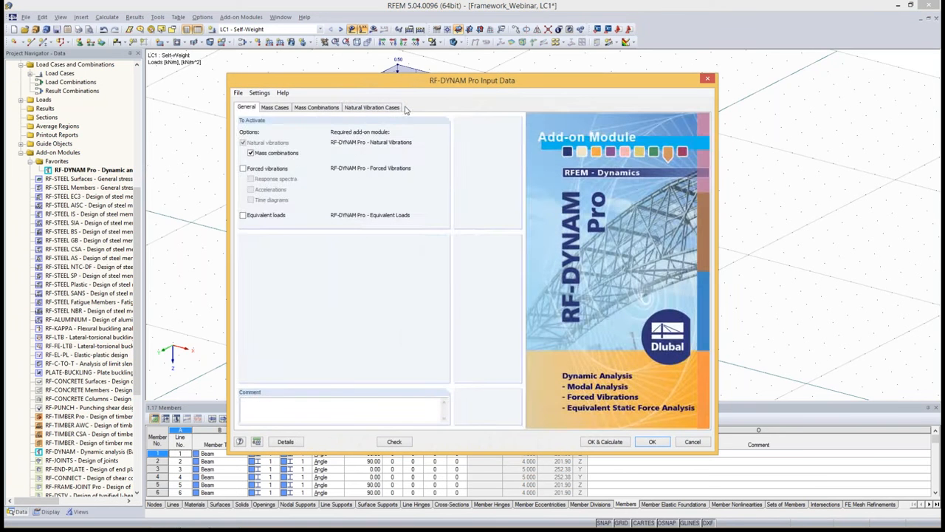
# Review the calculation parameters and general settings of natural vibration case NVC1 in RF-DYNAM Pro and run the calculation.
pyautogui.click(392, 108)
pyautogui.click(434, 149)
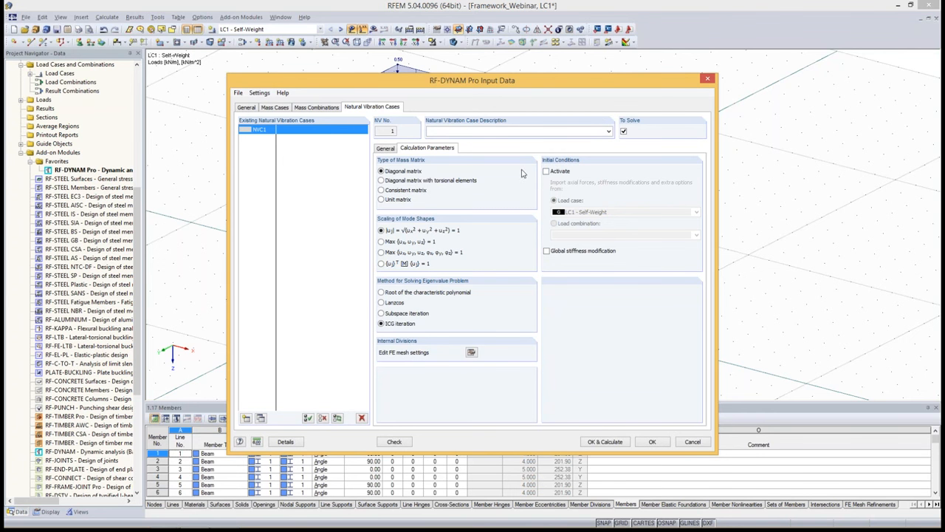
pyautogui.moveTo(463, 81); pyautogui.dragTo(275, 98)
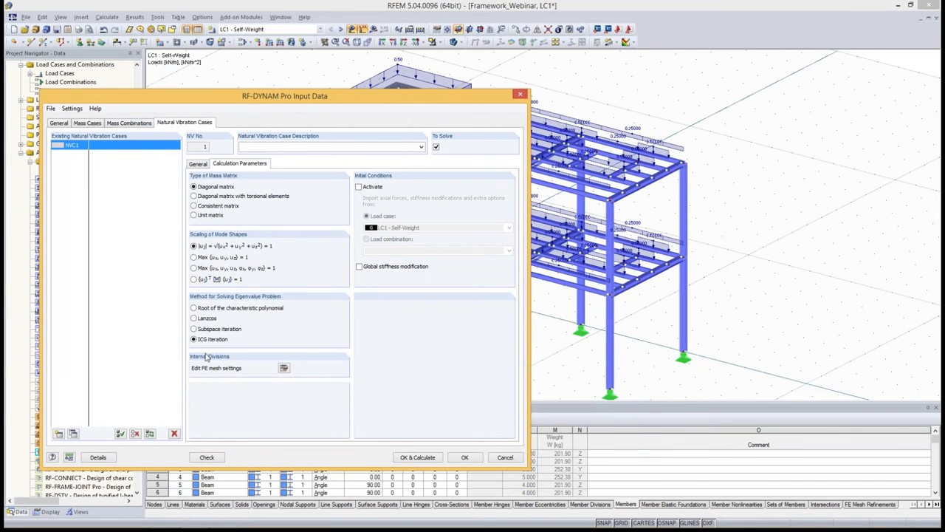
pyautogui.click(199, 165)
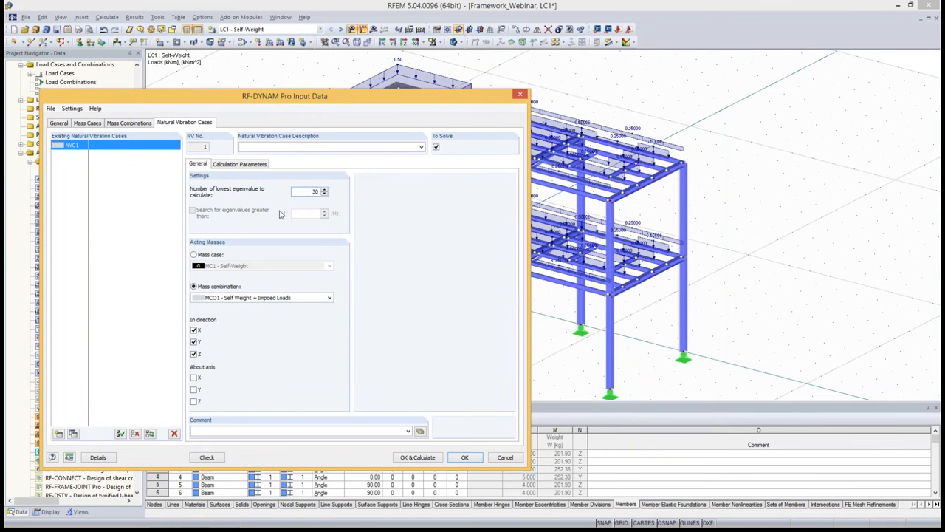
pyautogui.click(415, 457)
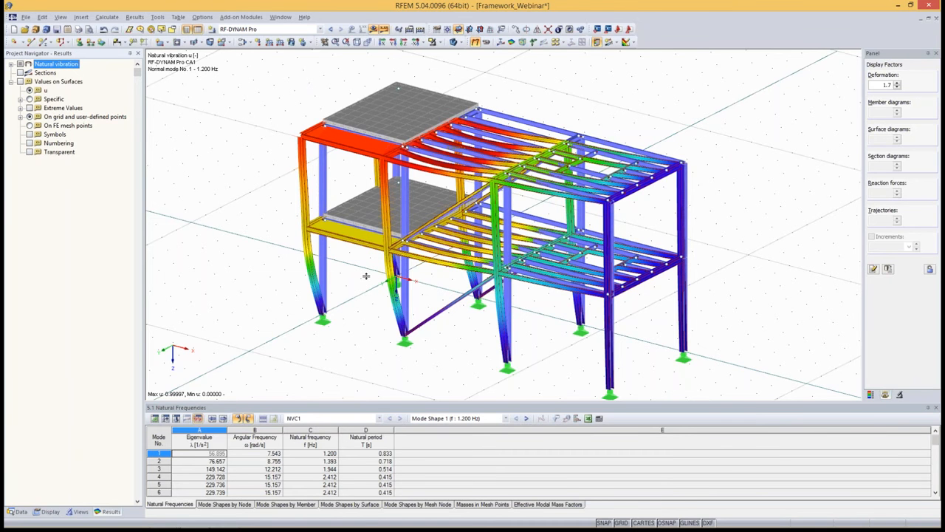
# Enlarge the natural frequencies results table and fit the deformed framework into the remaining model view.
pyautogui.moveTo(365, 276); pyautogui.dragTo(366, 278)
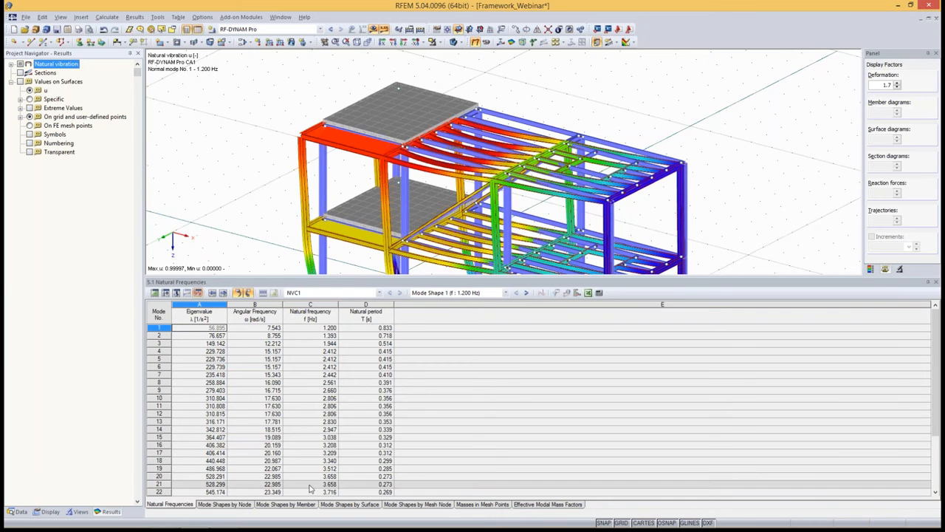
pyautogui.scroll(-2, 780, 200)
pyautogui.moveTo(779, 200); pyautogui.dragTo(542, 152, button='middle')
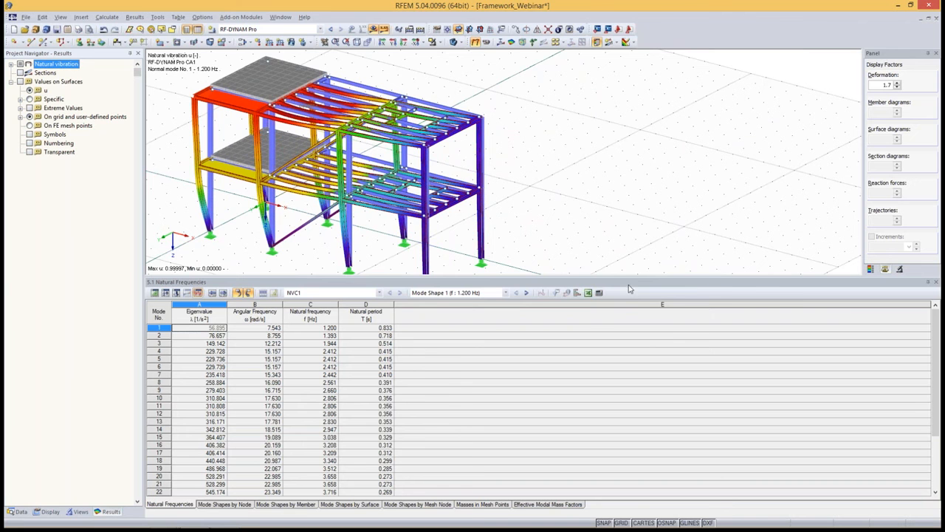
pyautogui.moveTo(629, 286); pyautogui.dragTo(568, 293)
pyautogui.doubleClick(609, 299)
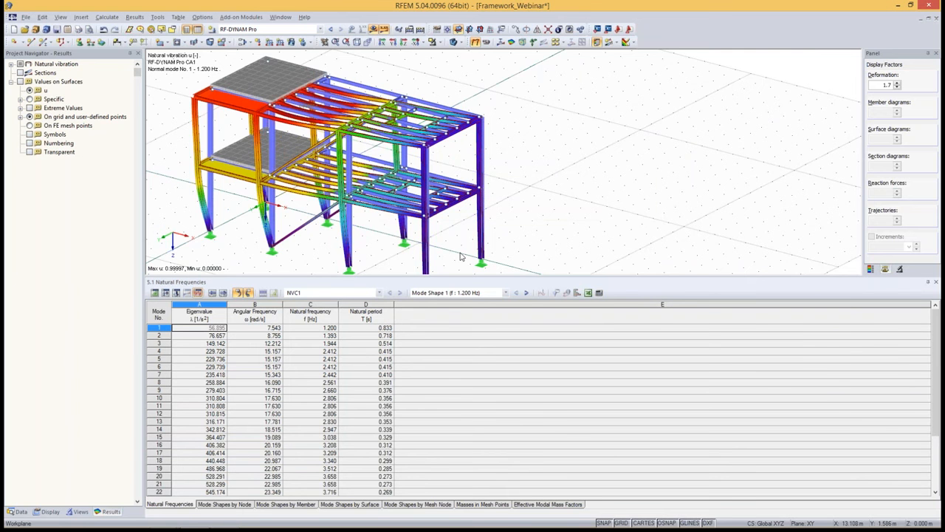
pyautogui.scroll(-1, 452, 252)
pyautogui.moveTo(452, 253); pyautogui.dragTo(440, 229, button='middle')
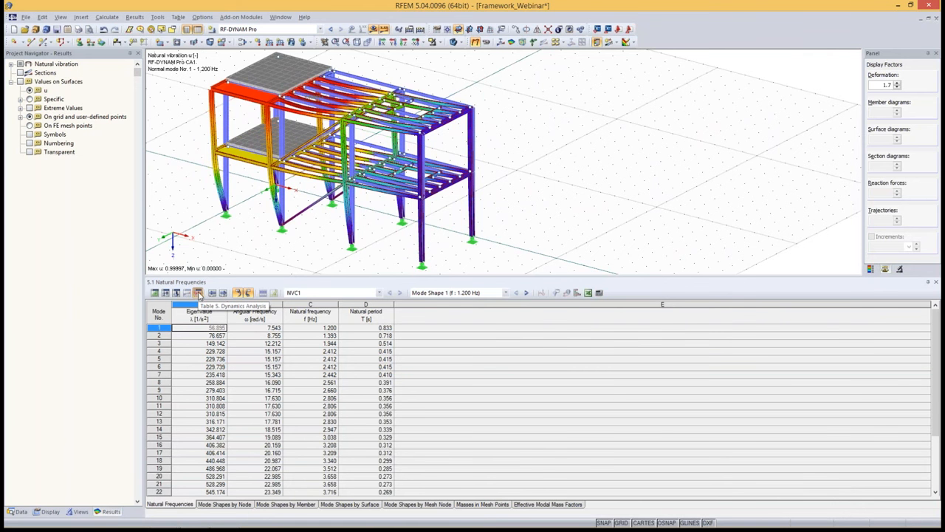
# Check the available natural vibration cases and mode shapes of the results, keeping NVC1 and Mode Shape 1 selected.
pyautogui.click(359, 294)
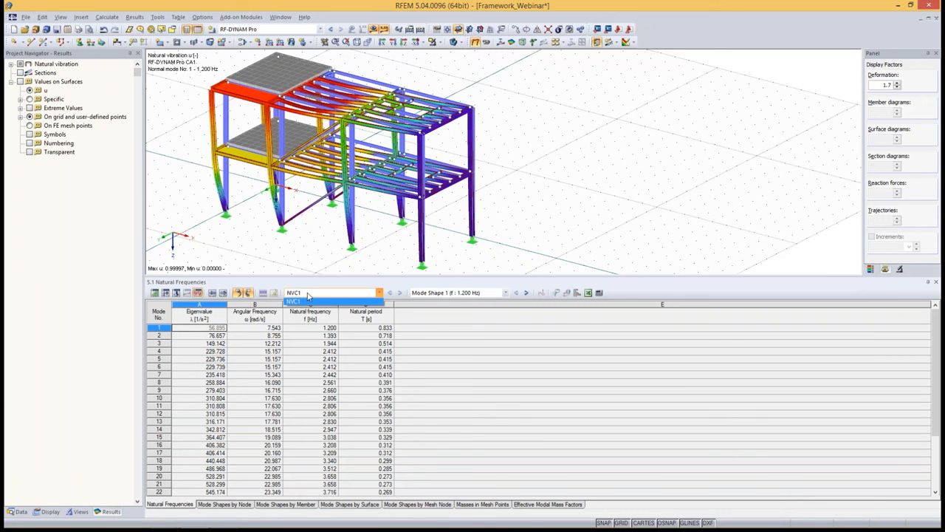
pyautogui.click(309, 294)
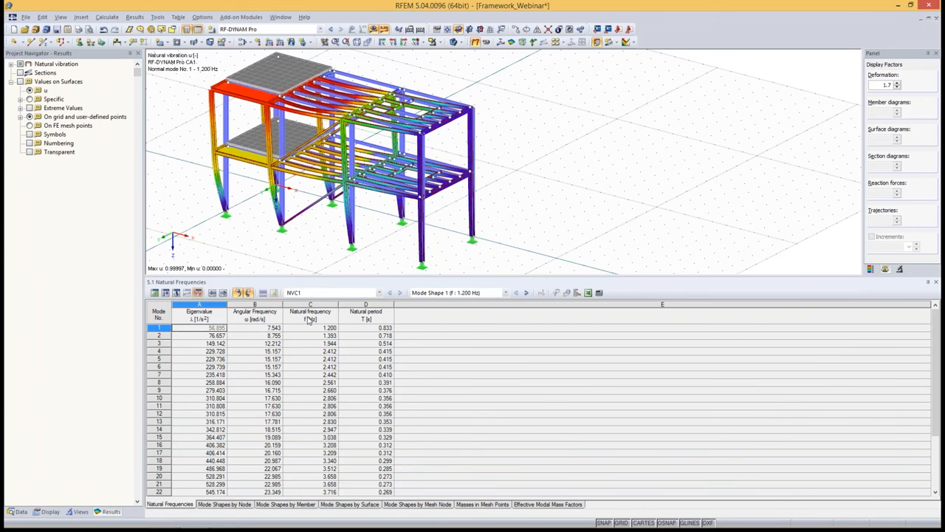
pyautogui.click(311, 296)
pyautogui.click(311, 299)
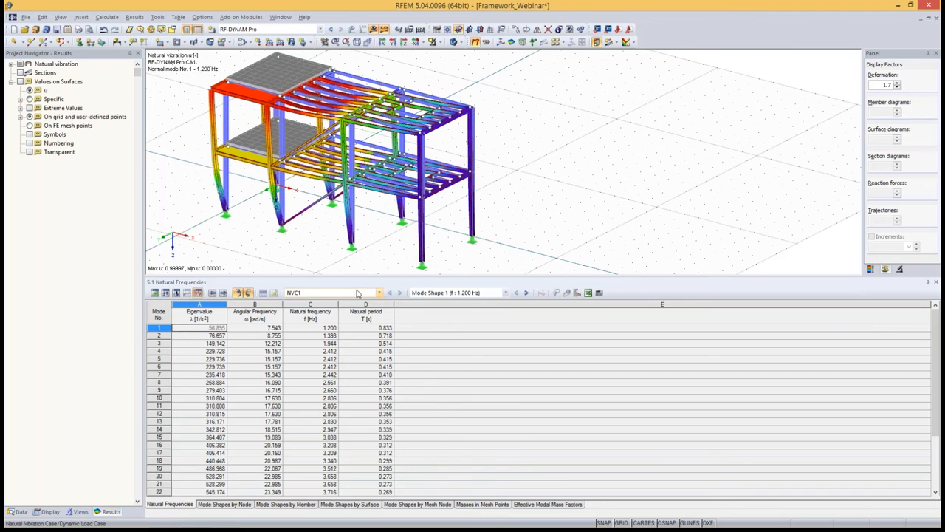
pyautogui.click(438, 293)
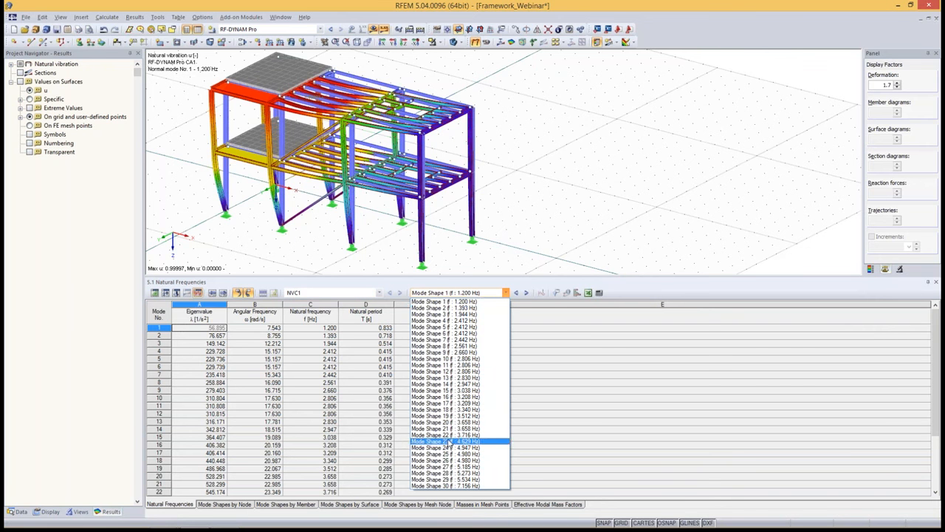
pyautogui.click(449, 303)
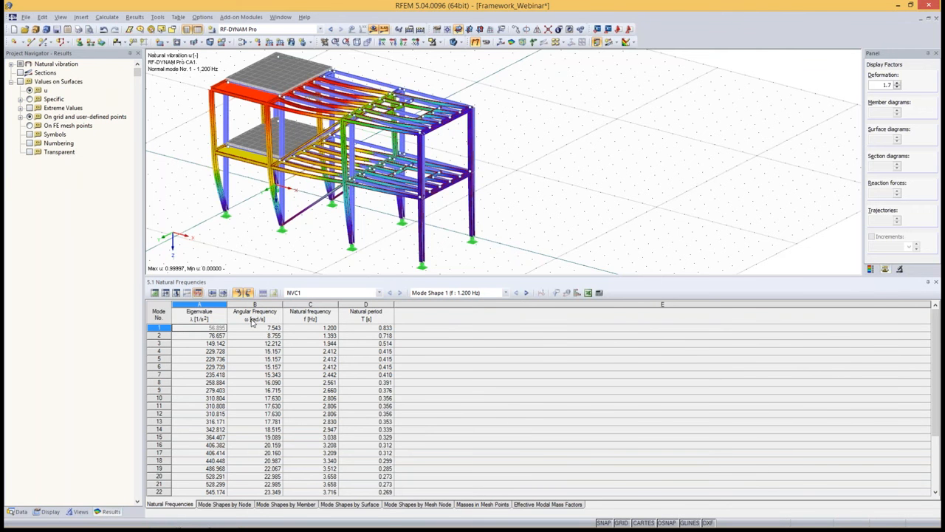
# Display the mode shapes on the model one after another from modes 1 to 4 of the natural frequencies table.
pyautogui.click(360, 330)
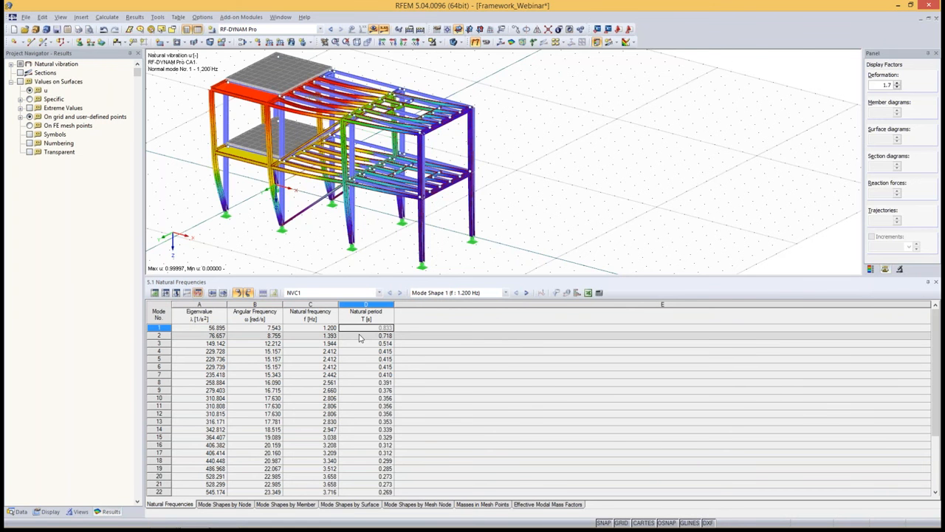
pyautogui.click(360, 337)
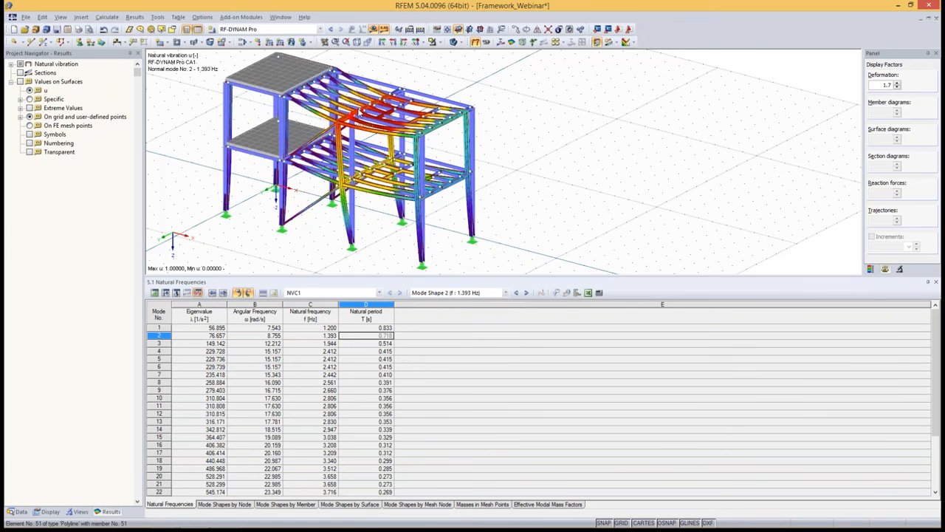
pyautogui.click(373, 344)
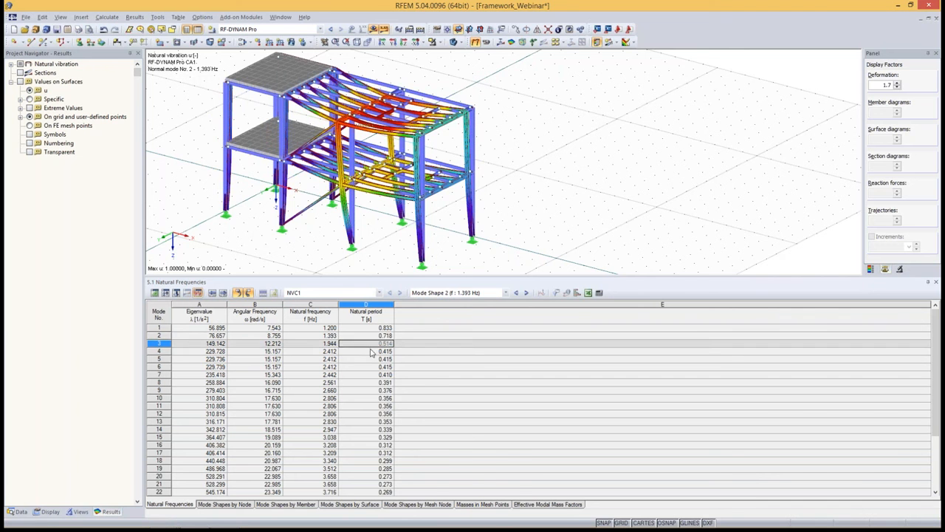
pyautogui.click(366, 351)
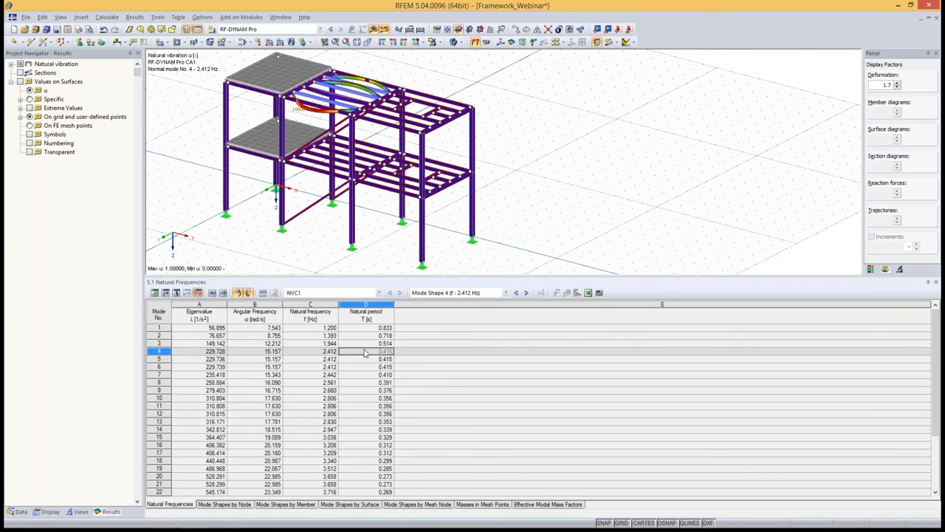
# Examine the mode shape results by node, member, surface and mesh node, looking up a lower corner column by picking it in the model.
pyautogui.click(226, 505)
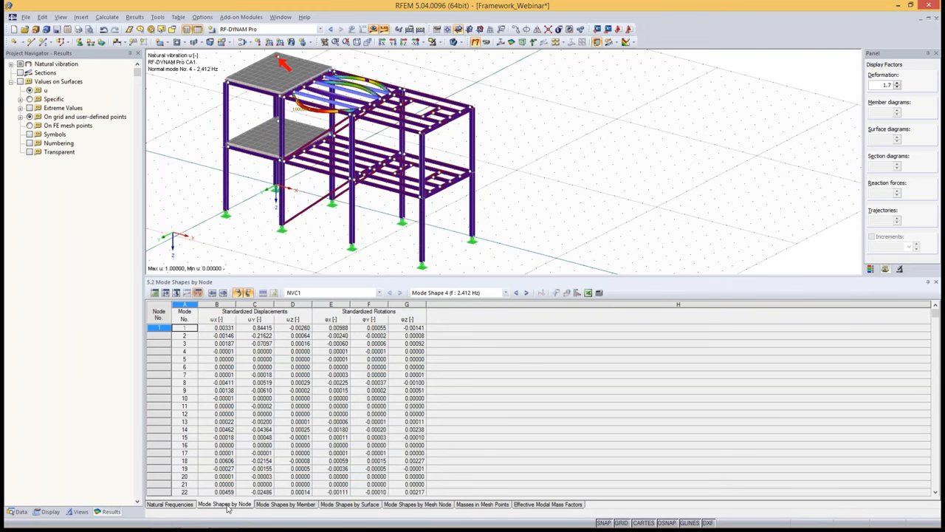
pyautogui.click(289, 504)
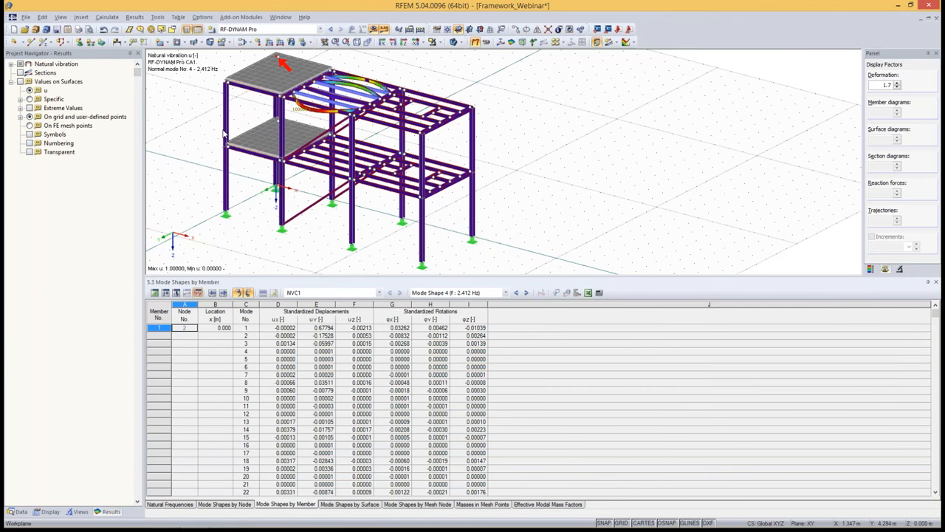
pyautogui.click(227, 187)
pyautogui.click(179, 330)
pyautogui.scroll(2, 179, 340)
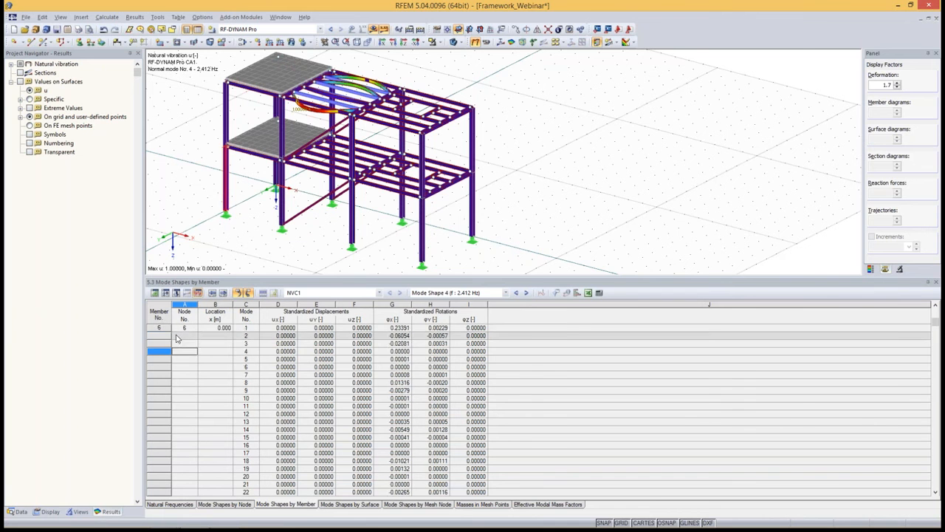
pyautogui.click(181, 353)
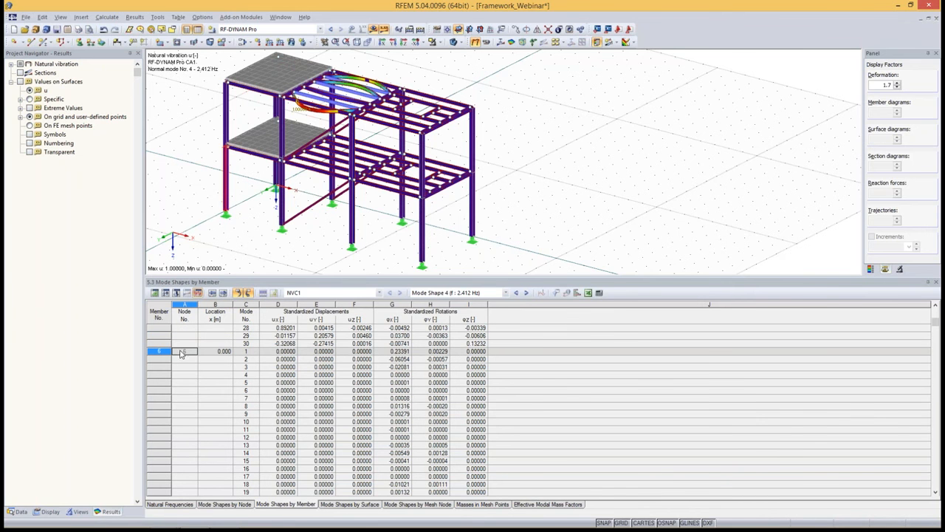
pyautogui.click(349, 504)
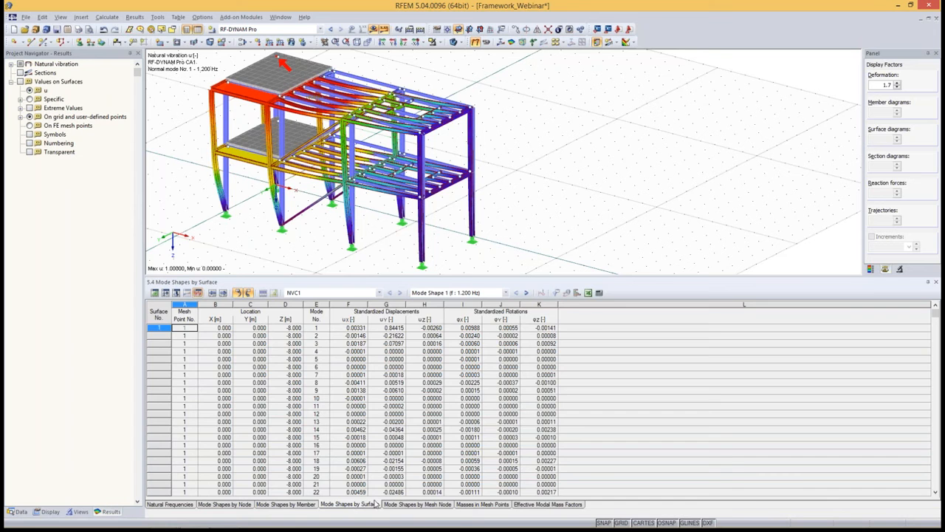
pyautogui.click(417, 504)
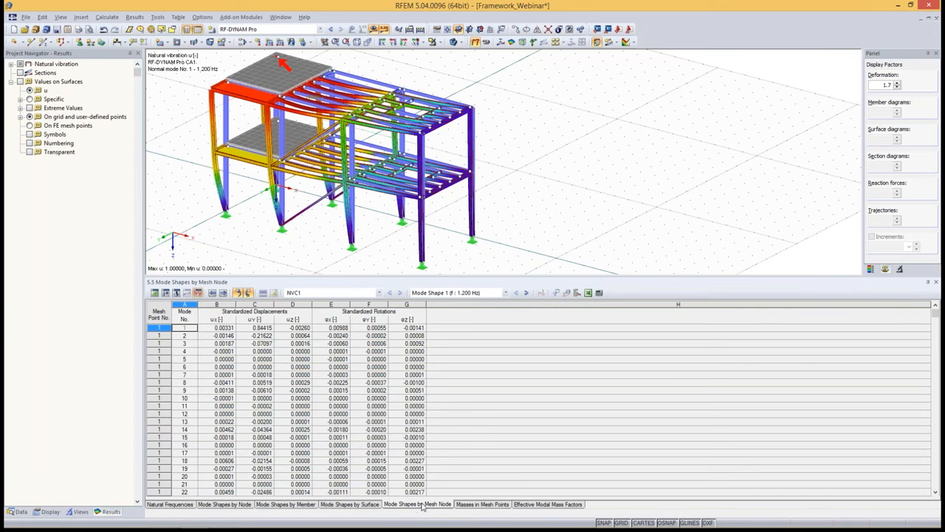
# Examine the masses in mesh points and compare their sums in the X, Y and Z directions.
pyautogui.click(476, 504)
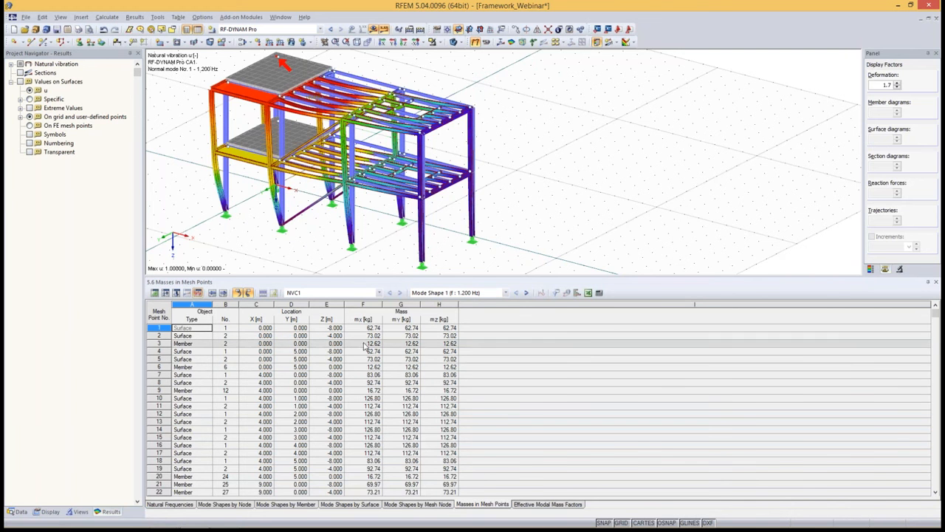
pyautogui.click(447, 336)
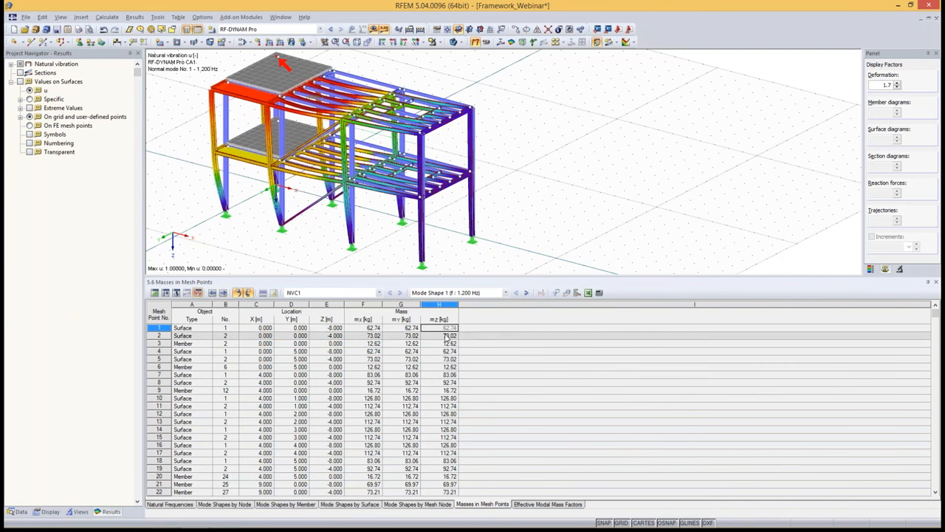
pyautogui.moveTo(935, 314); pyautogui.dragTo(935, 482)
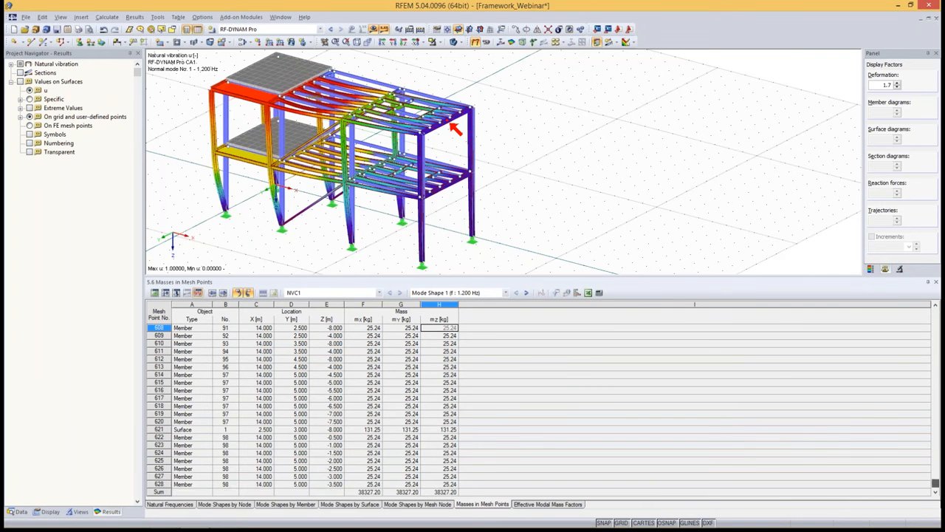
pyautogui.click(373, 492)
pyautogui.click(414, 492)
pyautogui.click(438, 492)
pyautogui.click(408, 492)
pyautogui.click(369, 492)
pyautogui.click(406, 492)
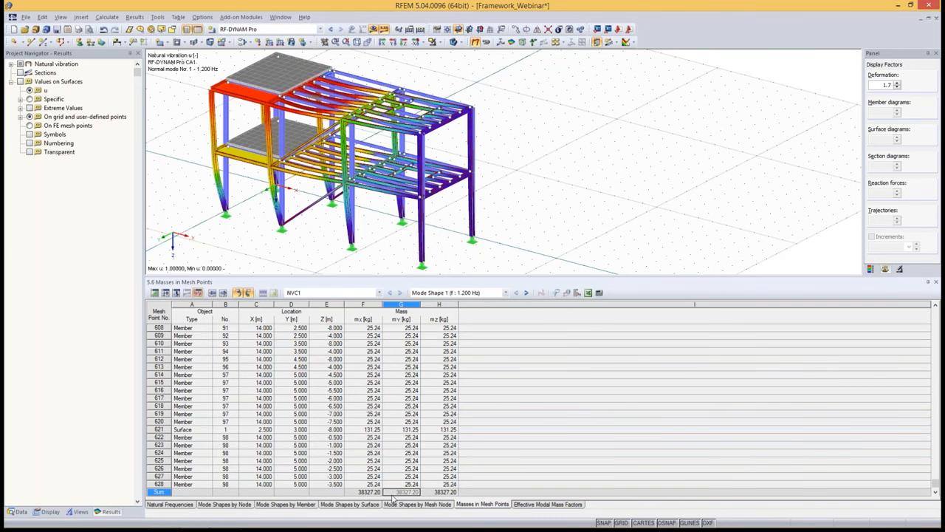
pyautogui.click(434, 492)
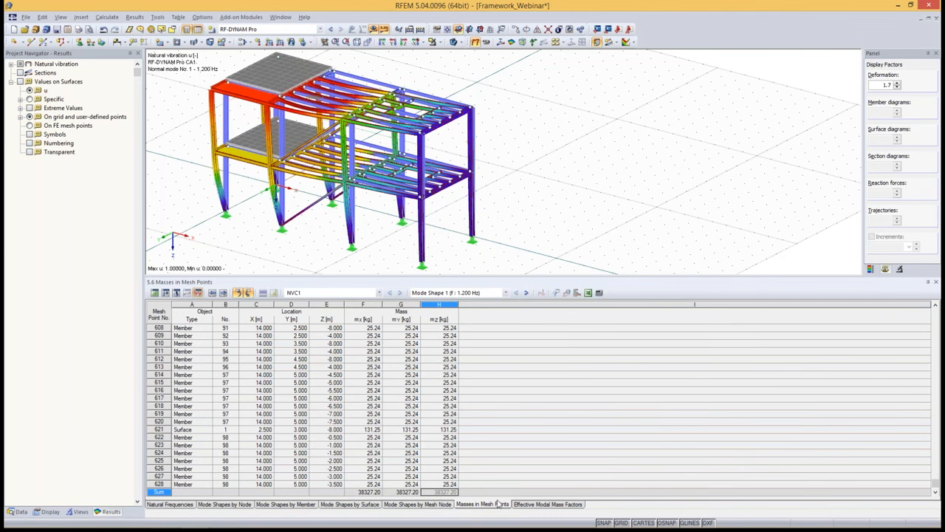
# Examine the effective modal masses and effective modal mass factors of NVC1 down to their sums.
pyautogui.click(537, 504)
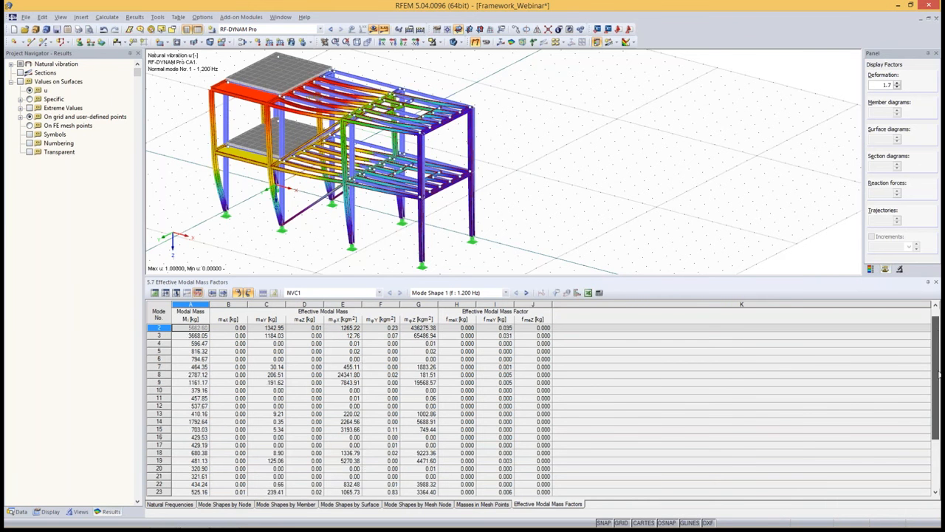
pyautogui.click(935, 443)
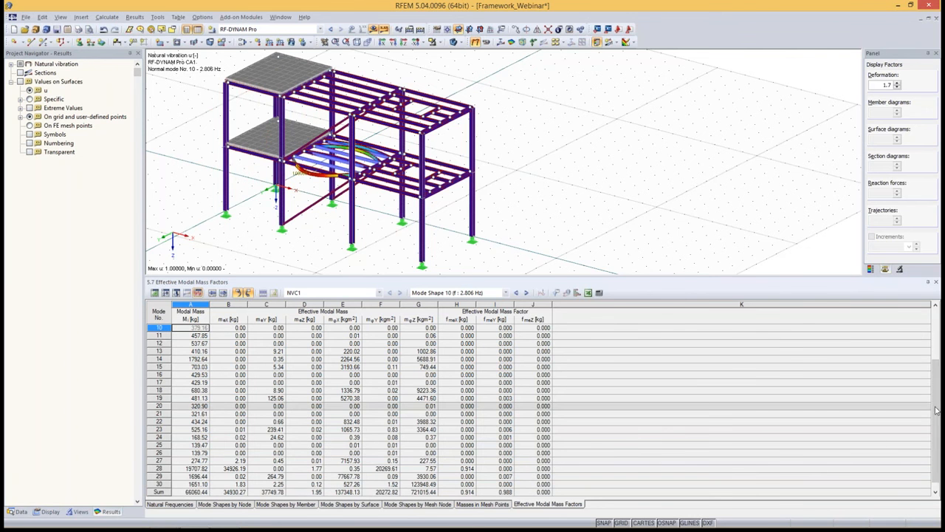
# Display the shapes of modes 1, 2 and 28 from the effective modal mass factor table and compare their Y and X contributions.
pyautogui.moveTo(935, 408); pyautogui.dragTo(936, 358)
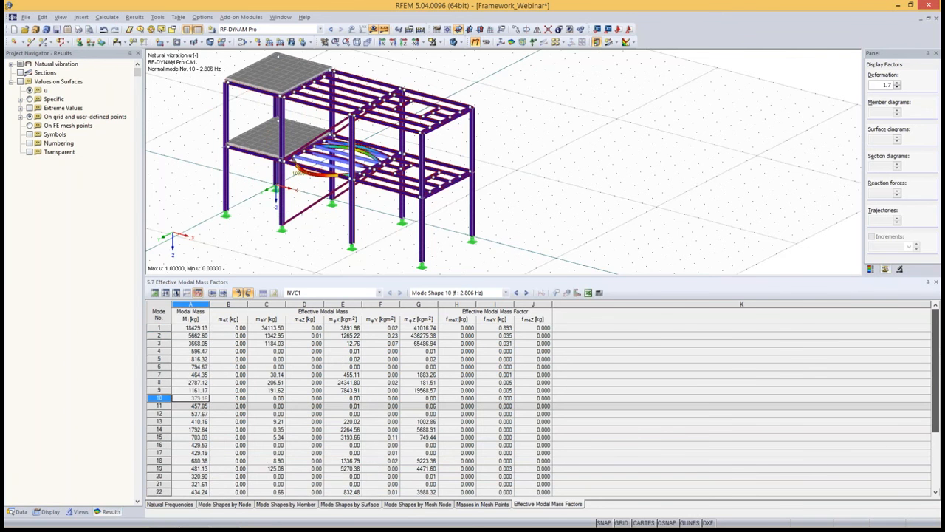
pyautogui.click(497, 330)
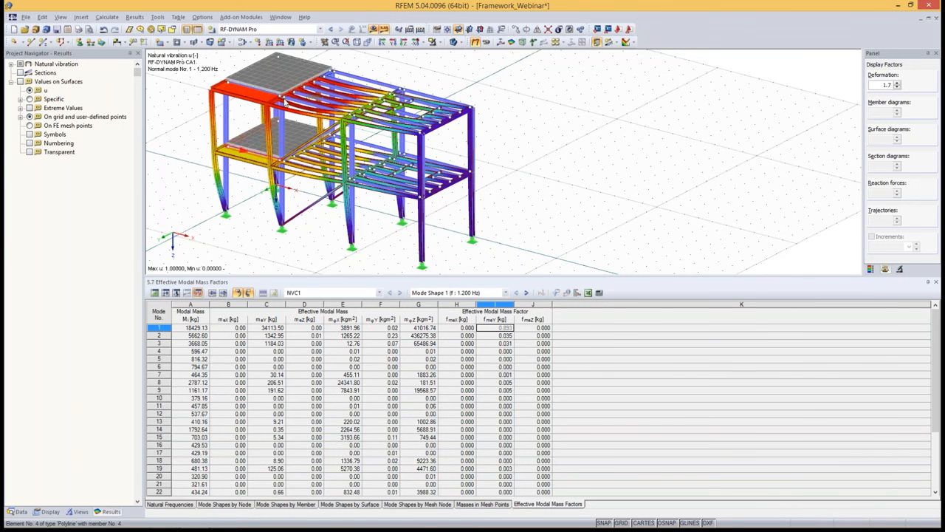
pyautogui.click(489, 336)
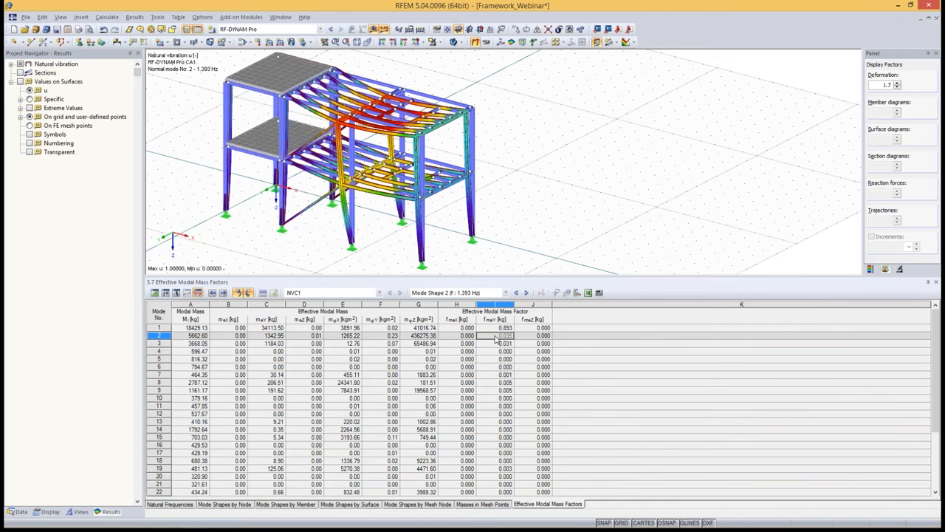
pyautogui.scroll(-1, 458, 338)
pyautogui.scroll(-2, 458, 338)
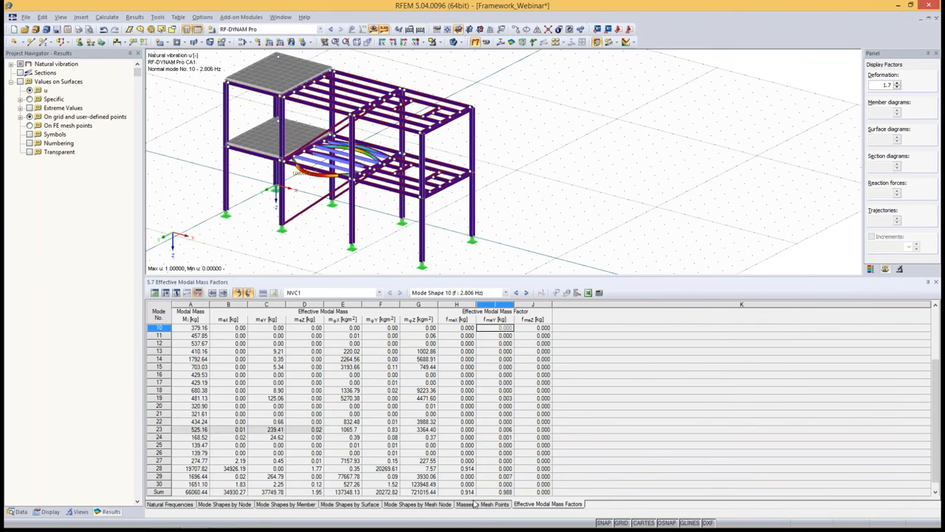
pyautogui.click(468, 471)
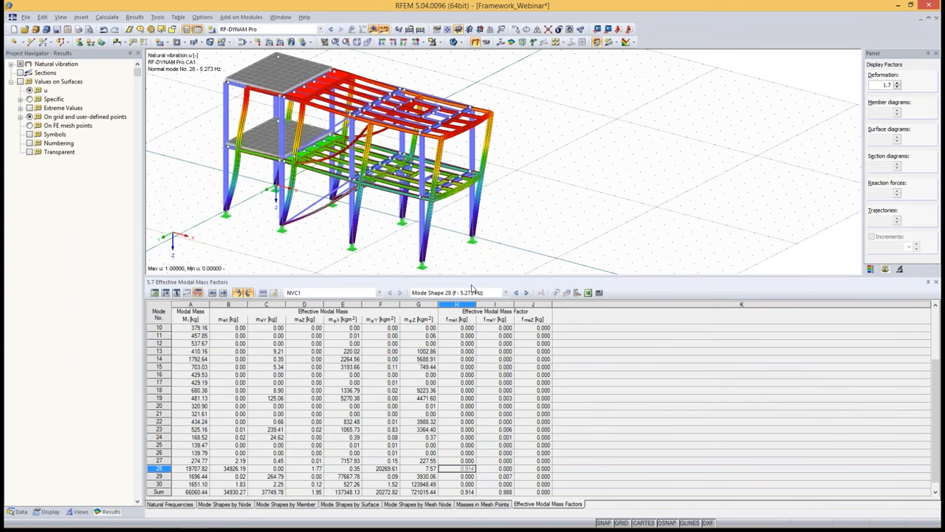
# Activate equivalent loads in the RF-DYNAM Pro input data and open the response spectra settings.
pyautogui.click(20, 512)
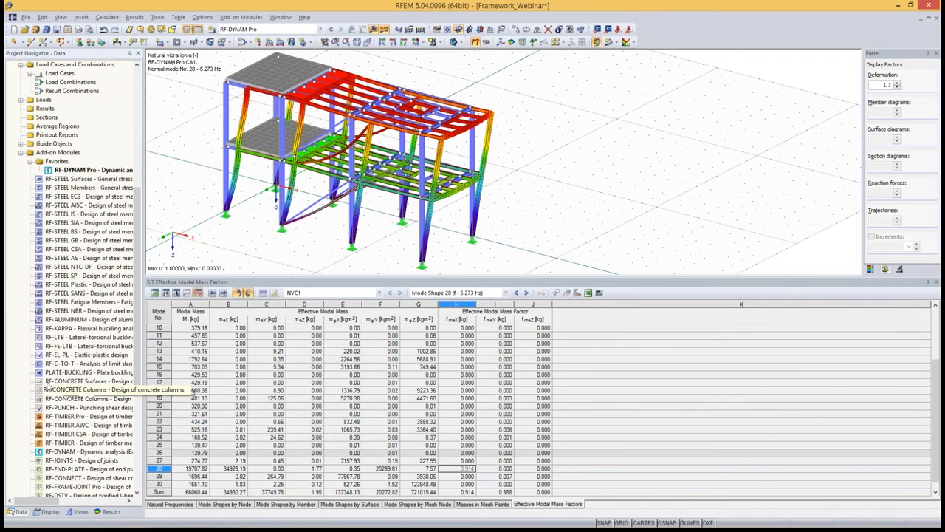
pyautogui.doubleClick(73, 170)
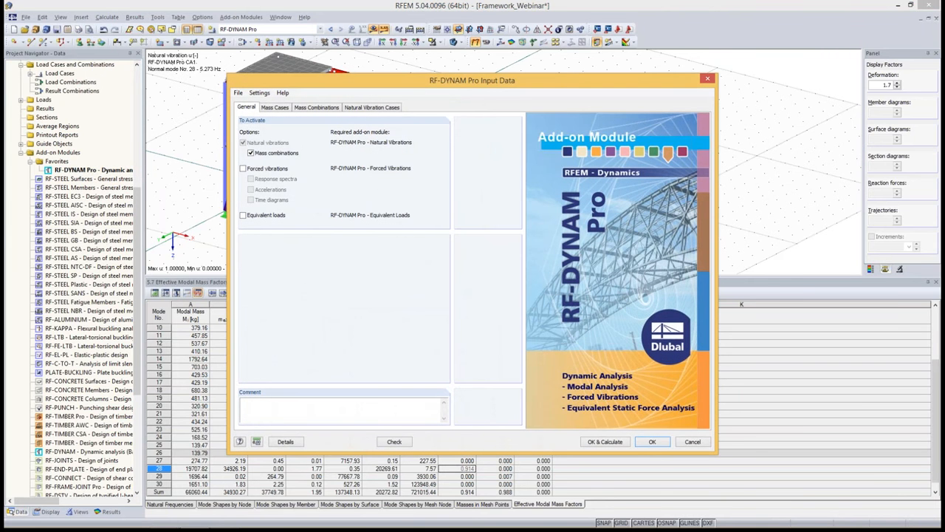
pyautogui.click(243, 216)
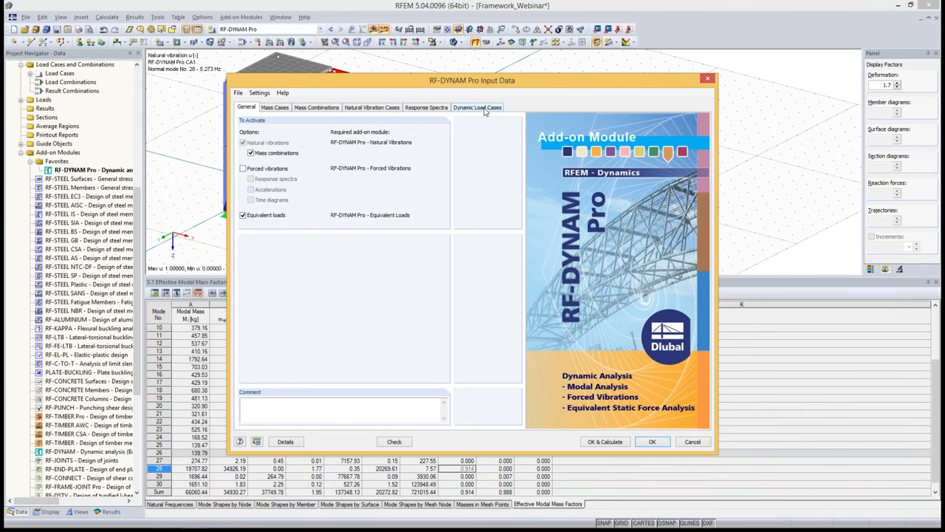
pyautogui.click(441, 109)
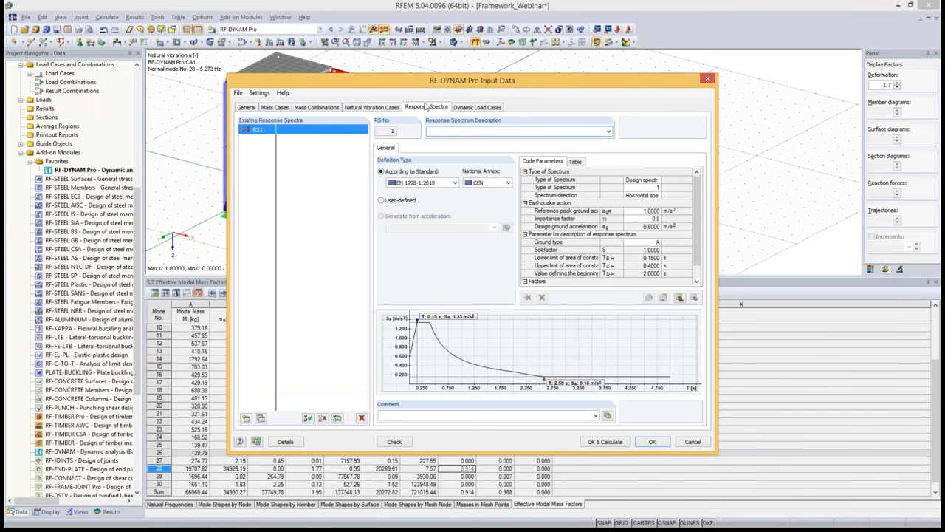
pyautogui.moveTo(415, 82); pyautogui.dragTo(371, 91)
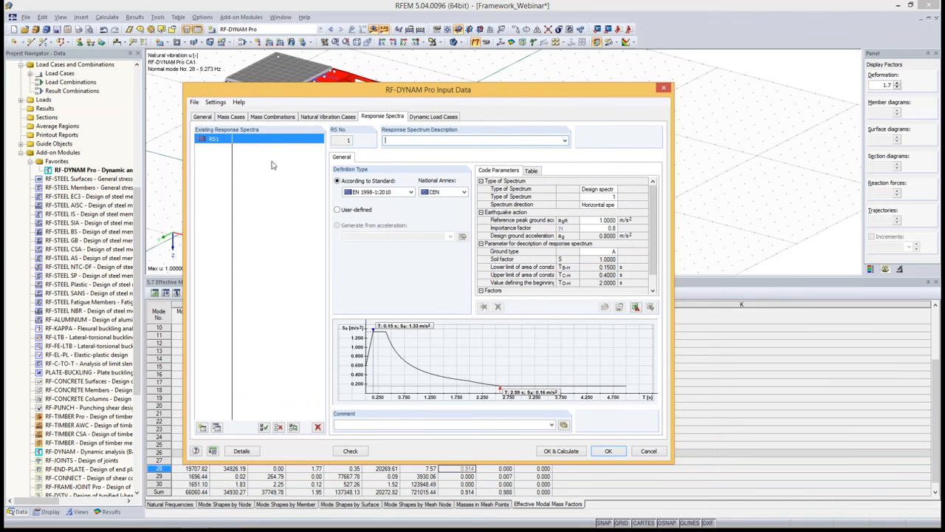
# Try the user-defined definition type for response spectrum RS1 and return to the definition according to a standard.
pyautogui.click(354, 211)
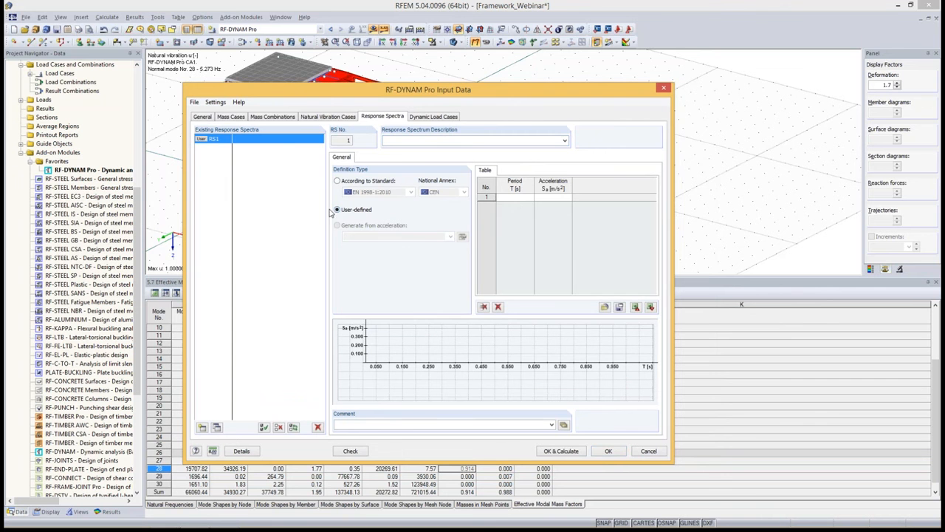
pyautogui.click(557, 198)
pyautogui.click(558, 198)
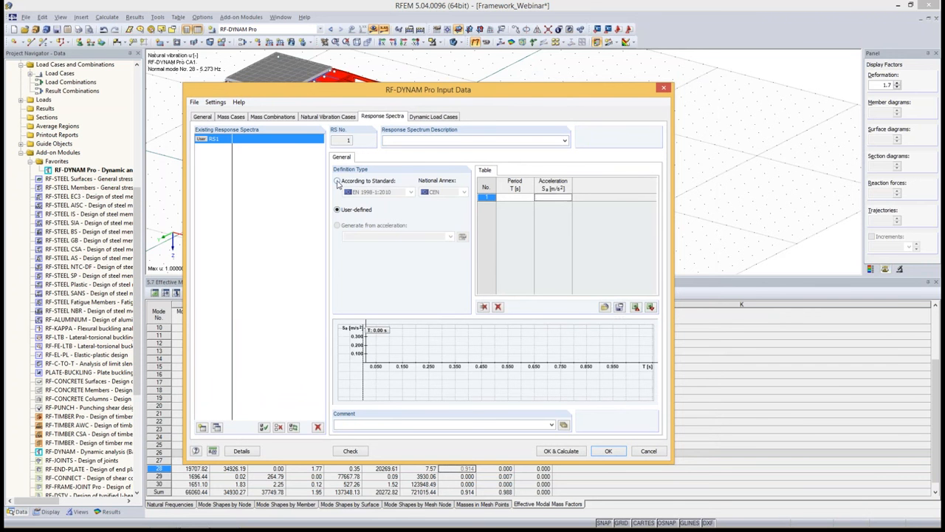
pyautogui.click(338, 181)
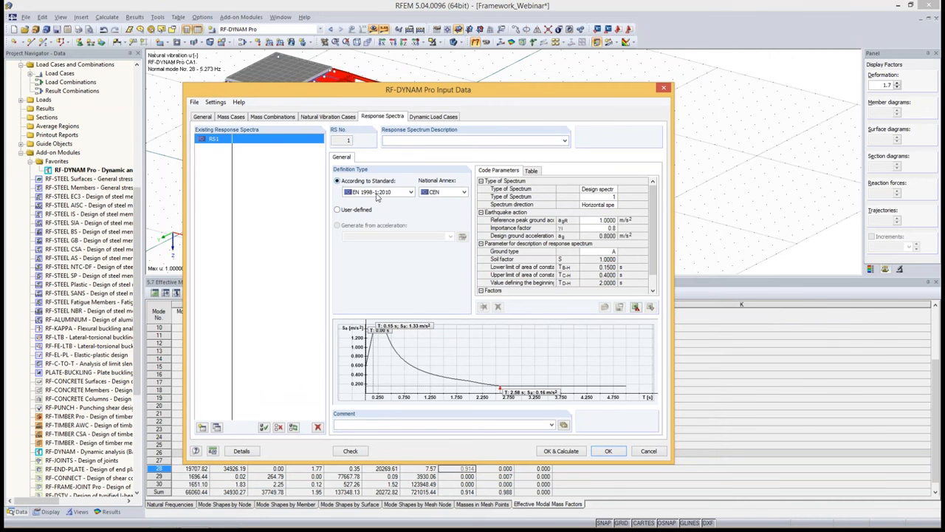
# Review the available standards and national annexes, and define the response spectrum according to EN 1998-1:2010 with the CEN annex.
pyautogui.click(378, 192)
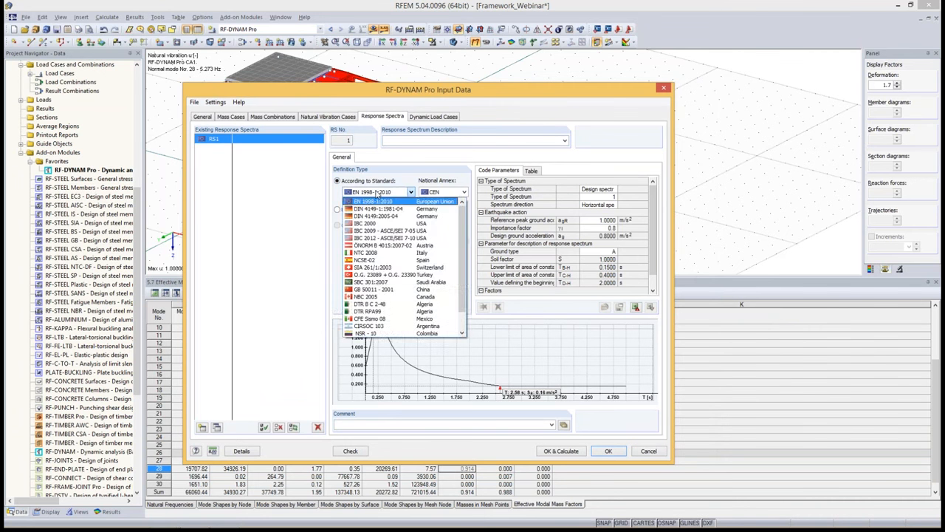
pyautogui.click(378, 192)
pyautogui.click(442, 193)
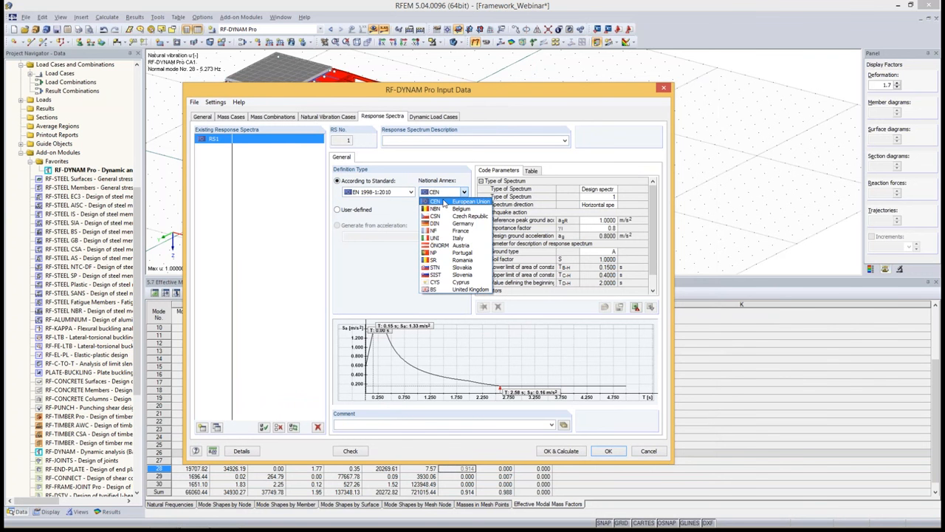
pyautogui.click(444, 201)
pyautogui.click(384, 192)
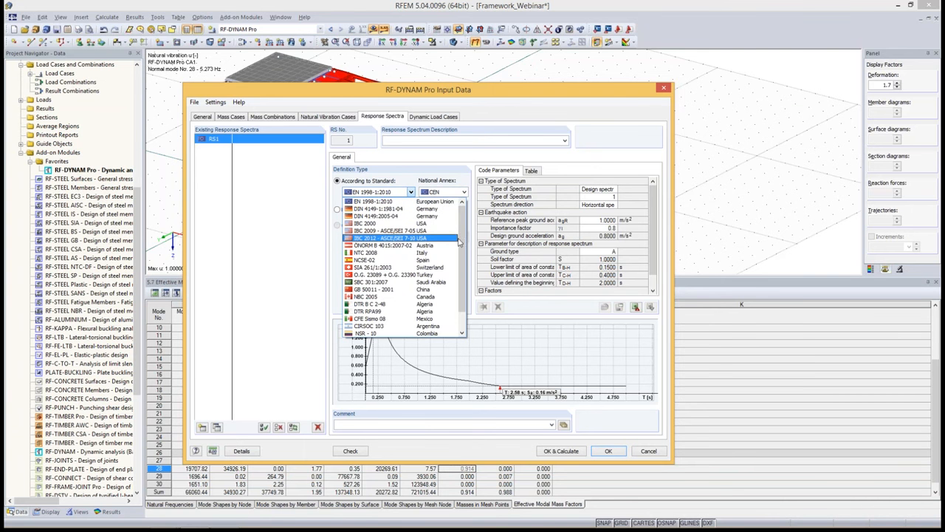
pyautogui.moveTo(465, 237); pyautogui.dragTo(465, 272)
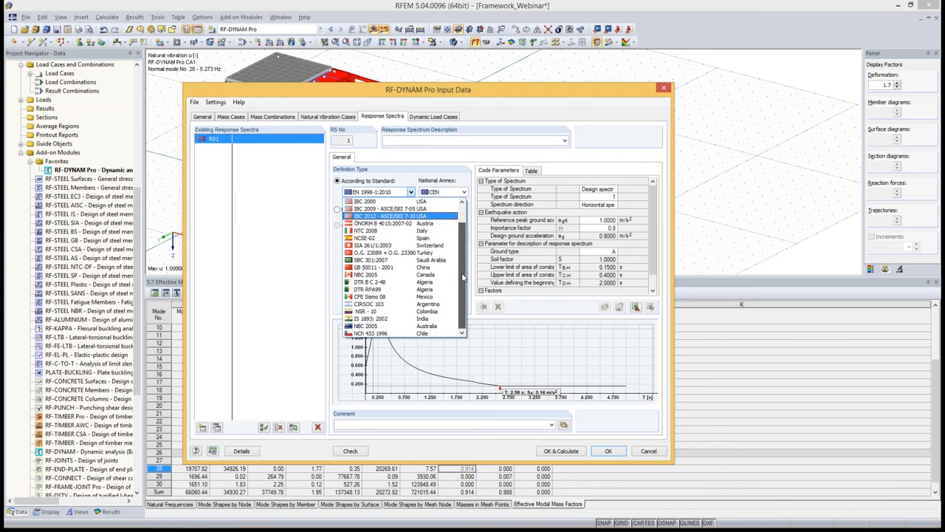
pyautogui.moveTo(463, 277)
pyautogui.mouseDown()
pyautogui.moveTo(463, 237)
pyautogui.moveTo(463, 259)
pyautogui.mouseUp()
pyautogui.moveTo(463, 259); pyautogui.dragTo(462, 260)
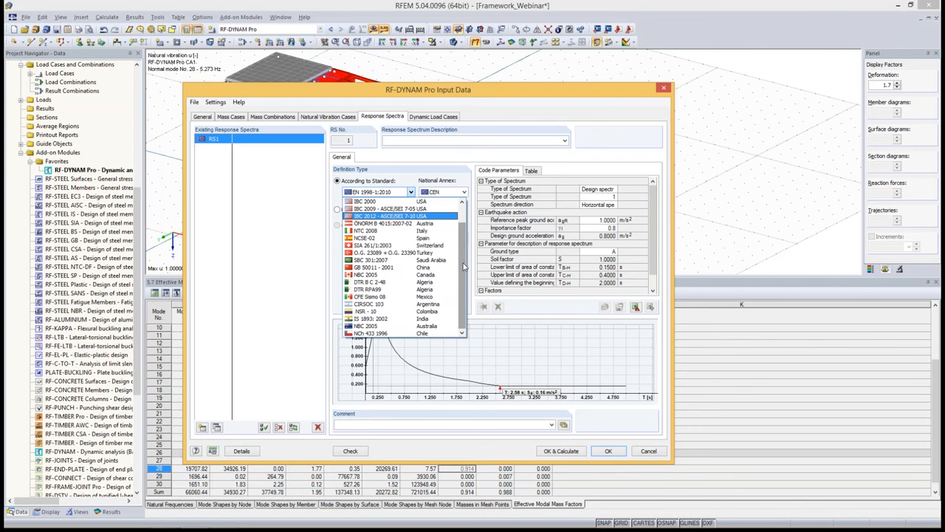
pyautogui.scroll(1, 460, 269)
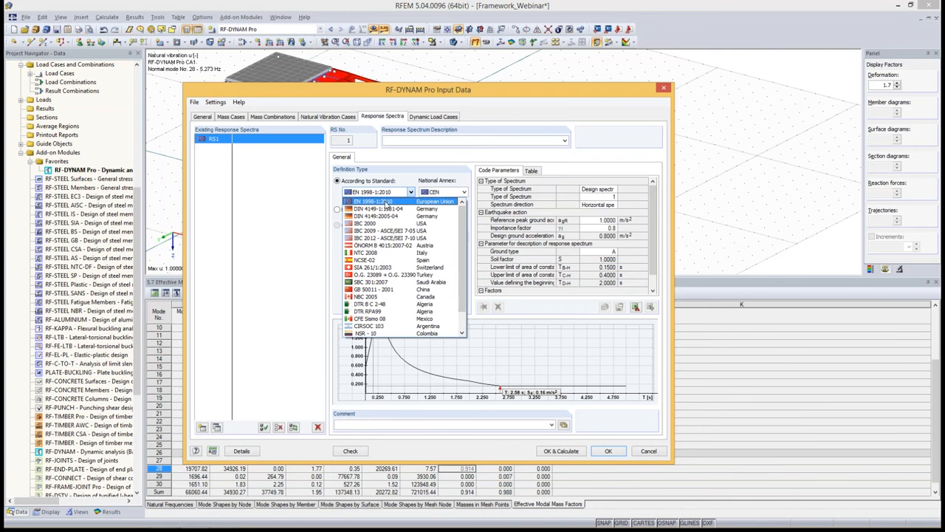
pyautogui.click(387, 200)
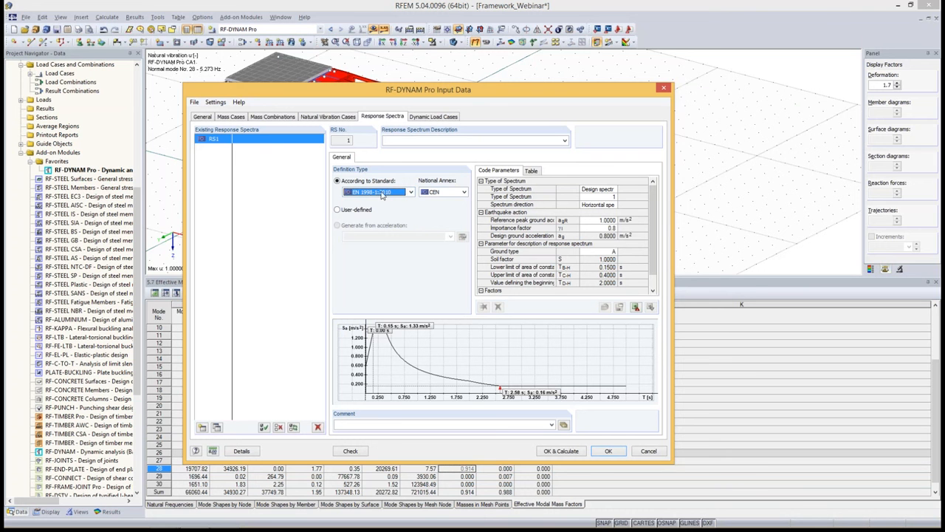
# Specify a design spectrum for linear calculation of type 1 in the horizontal direction.
pyautogui.click(600, 191)
pyautogui.click(614, 190)
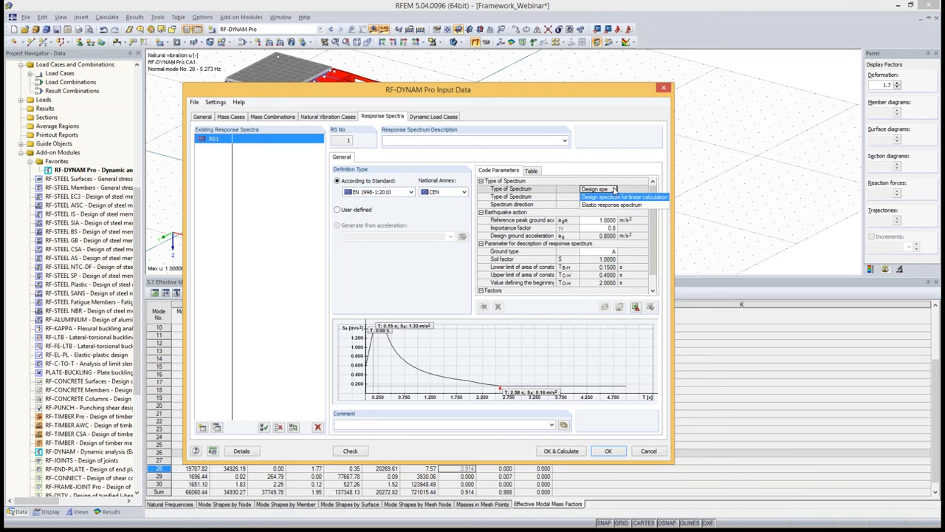
pyautogui.click(624, 198)
pyautogui.click(609, 197)
pyautogui.click(614, 197)
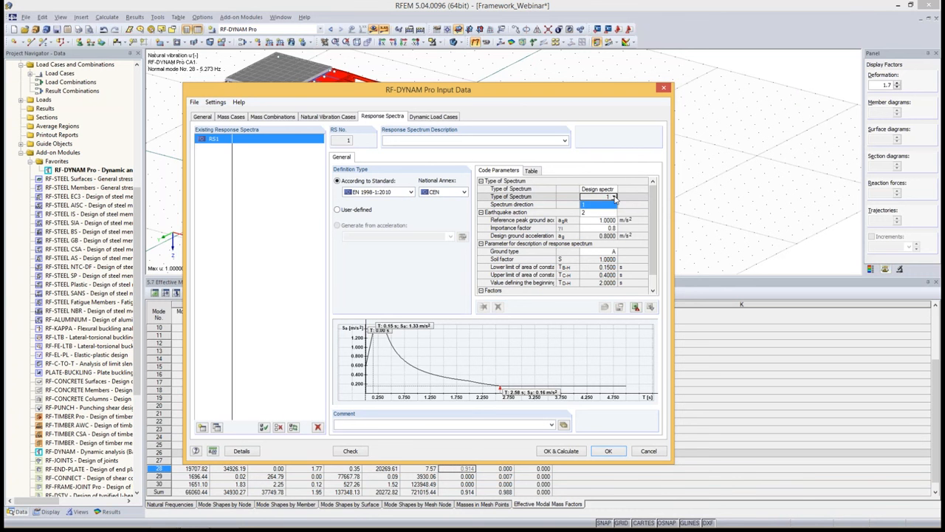
pyautogui.click(614, 204)
pyautogui.click(614, 205)
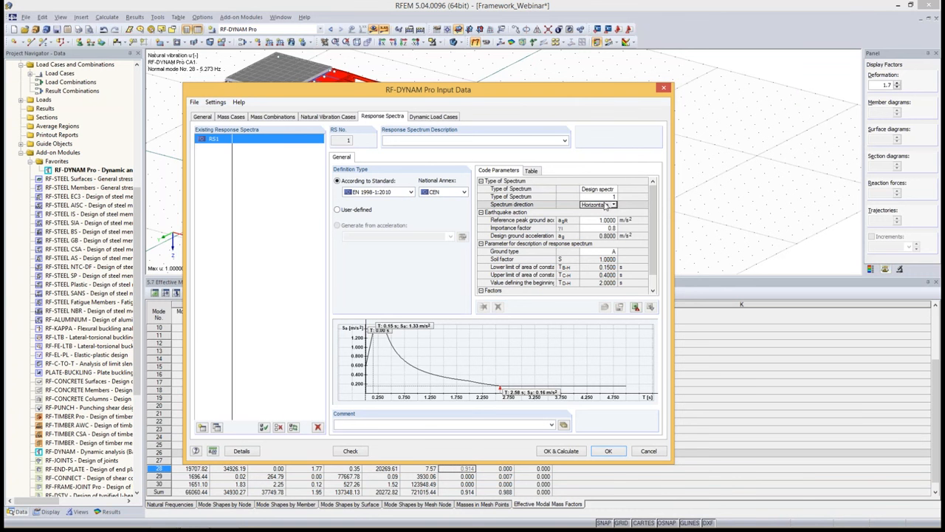
pyautogui.click(614, 205)
pyautogui.click(612, 213)
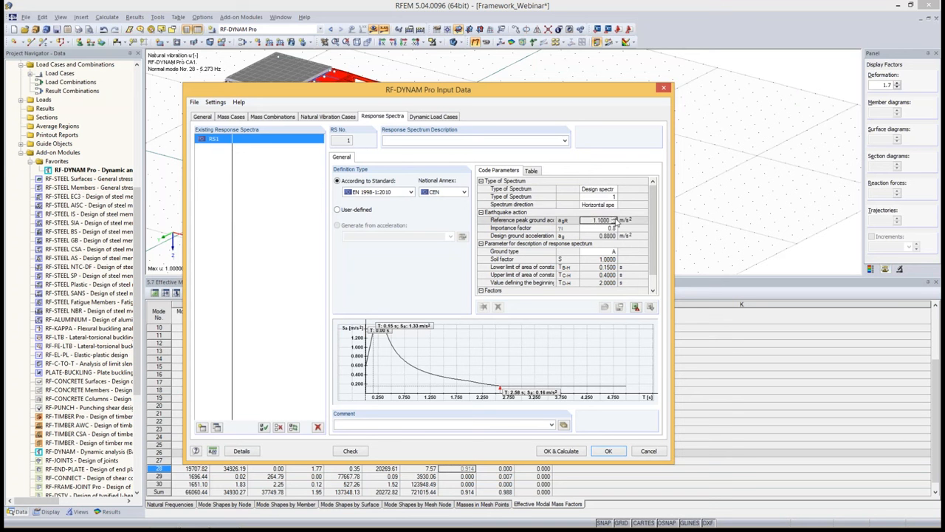
# Set the reference peak ground acceleration to 1.1 m/s² and the importance factor to 1.2.
pyautogui.click(614, 218)
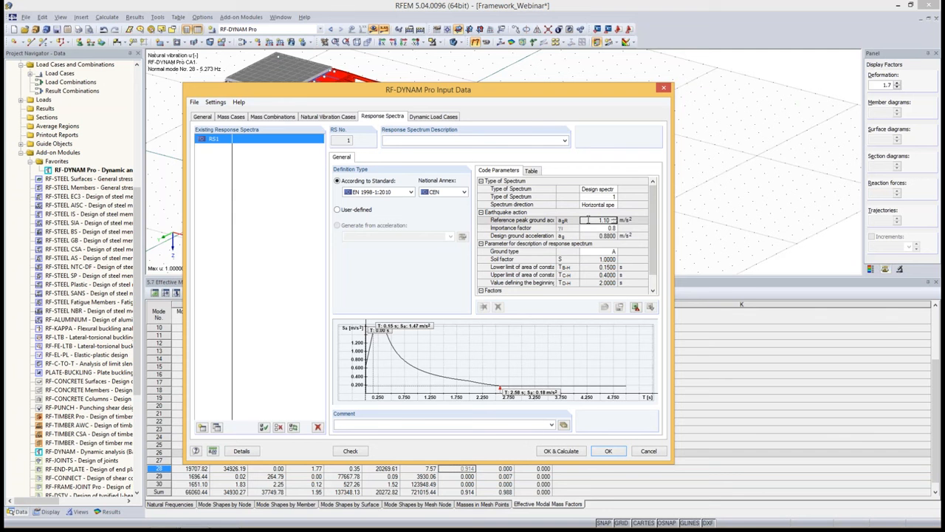
pyautogui.click(599, 228)
pyautogui.click(612, 228)
pyautogui.click(591, 251)
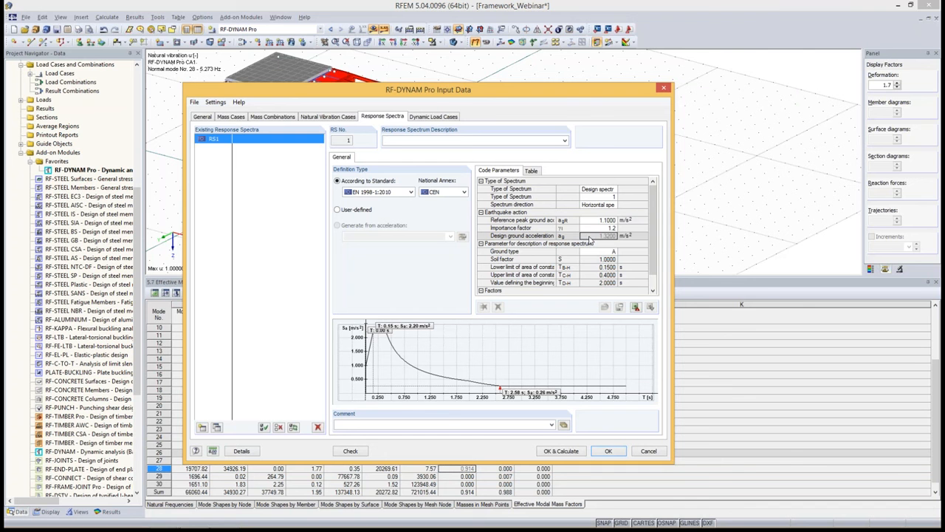
# Set the response spectrum's ground type to D.
pyautogui.click(597, 252)
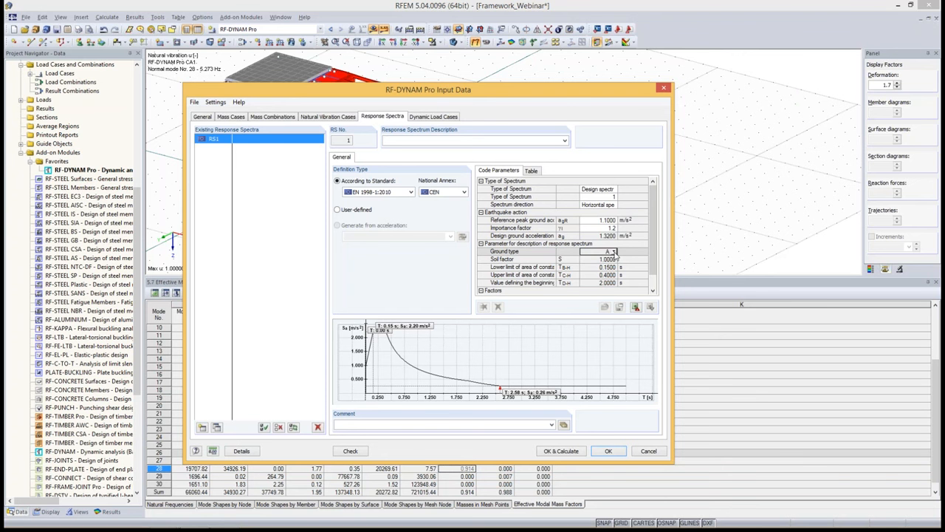
pyautogui.click(613, 252)
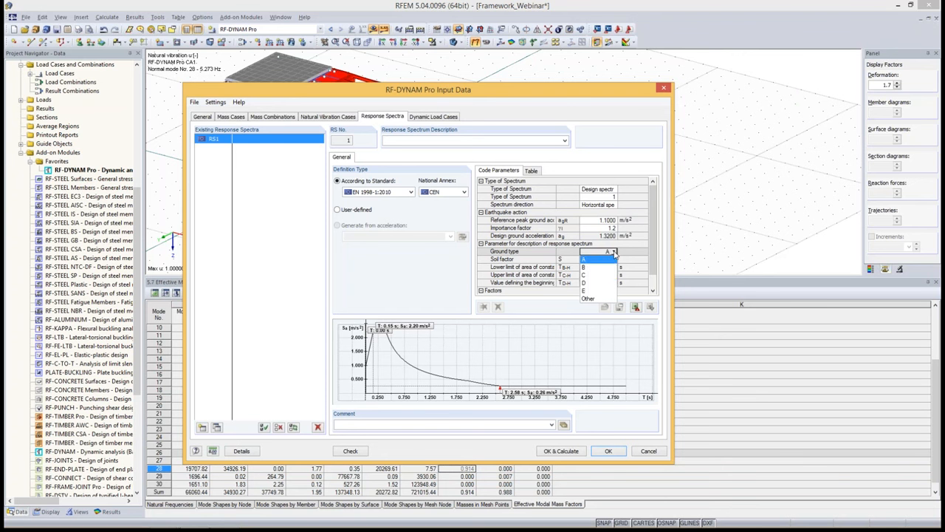
pyautogui.click(603, 285)
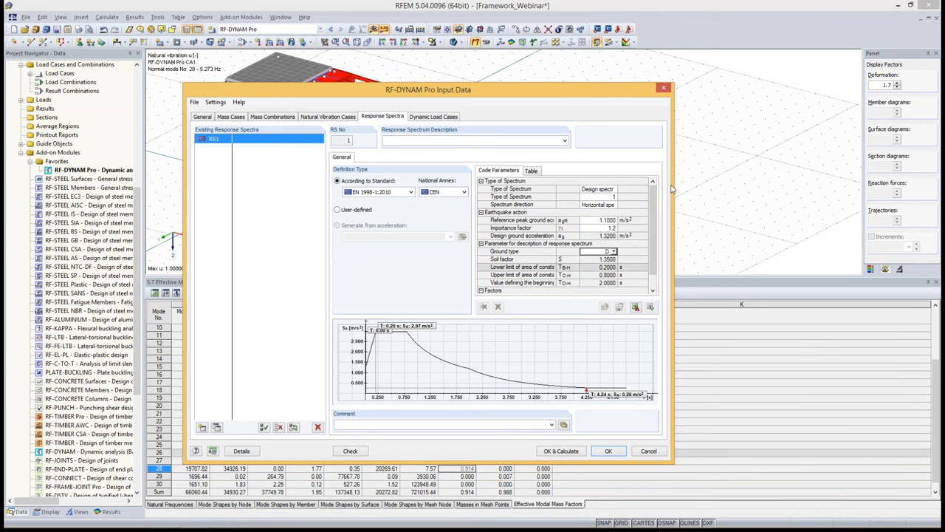
# Examine the soil parameters, behavior factor and horizontal limit value of the spectrum, and view its table of periods and accelerations.
pyautogui.click(600, 236)
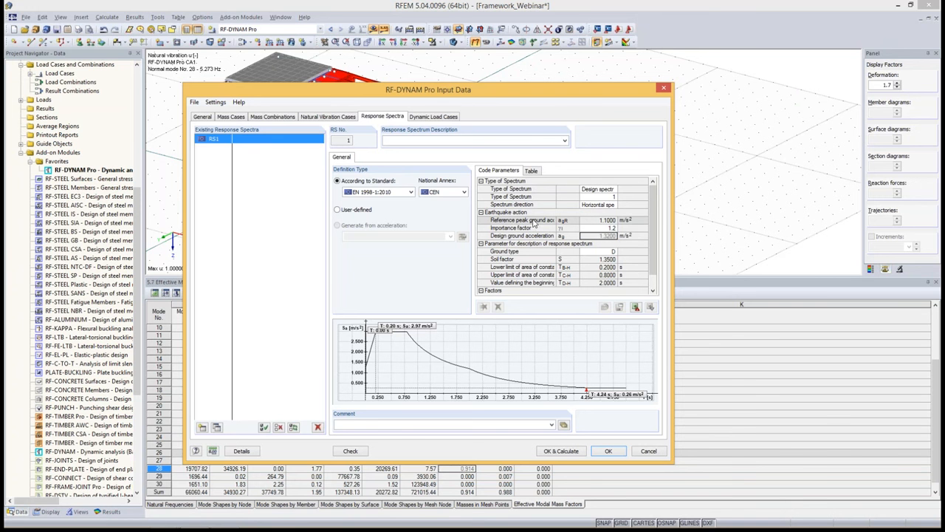
pyautogui.scroll(-1, 653, 221)
pyautogui.click(606, 251)
pyautogui.click(607, 259)
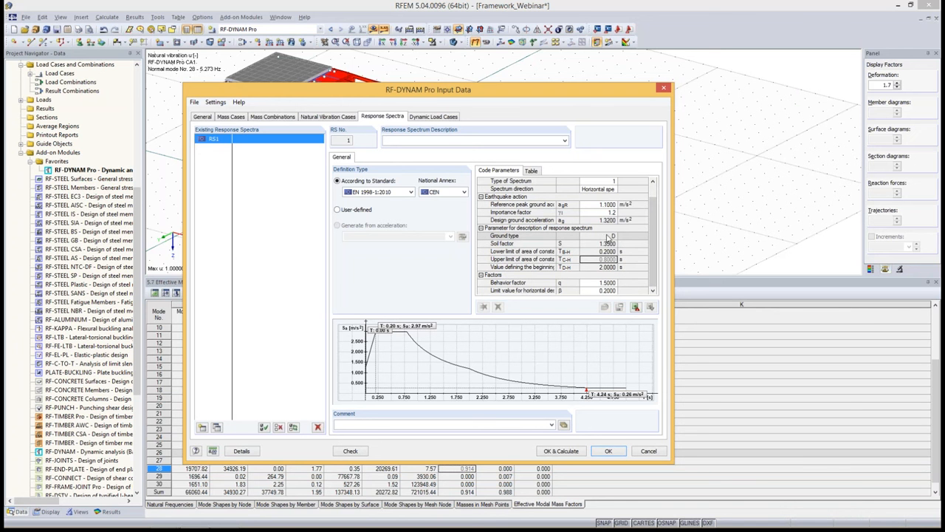
pyautogui.click(595, 283)
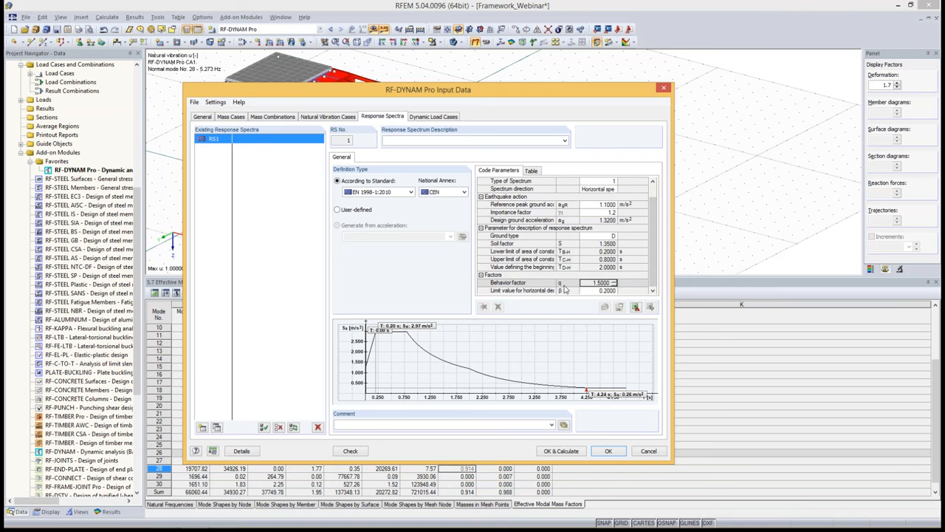
pyautogui.click(583, 290)
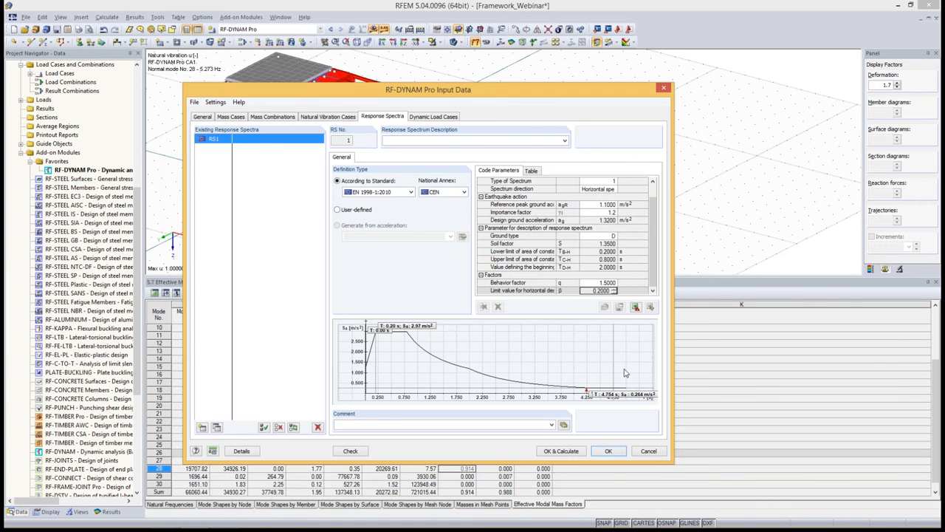
pyautogui.moveTo(654, 237); pyautogui.dragTo(655, 219)
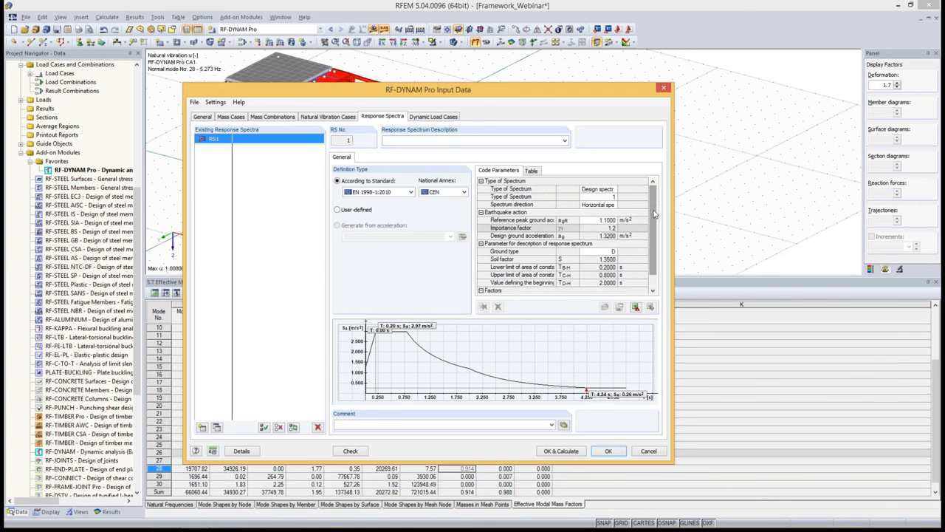
pyautogui.click(532, 171)
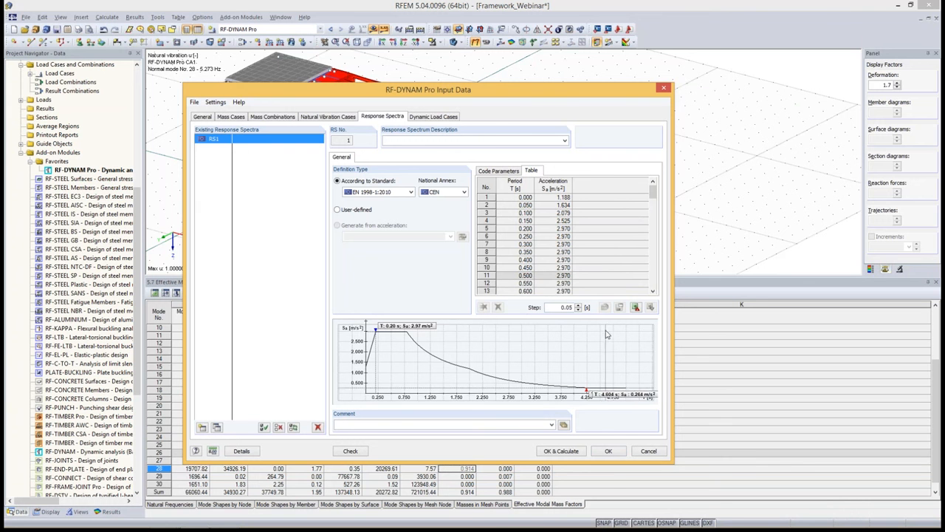
# Describe the first response spectrum as "EN1998-1 CEN Horizontal Design Spectrum".
pyautogui.click(559, 307)
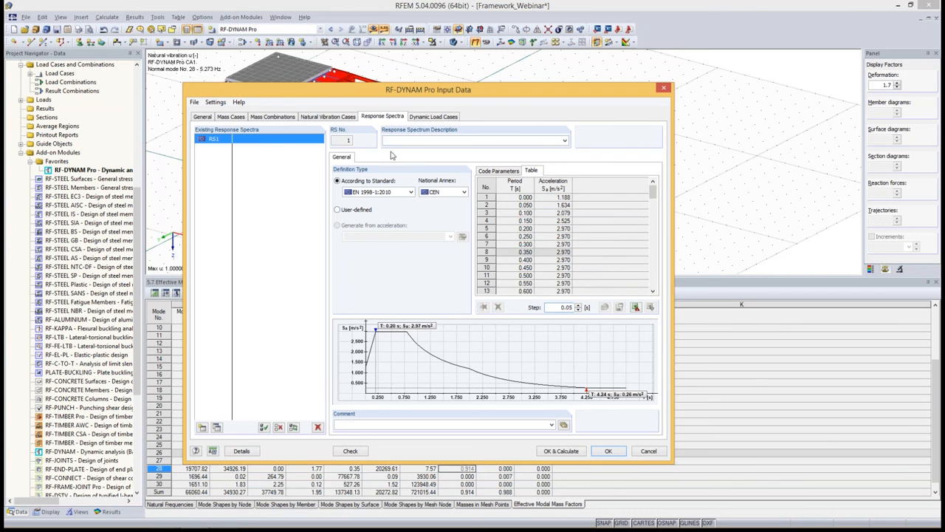
pyautogui.click(492, 173)
pyautogui.click(416, 140)
pyautogui.write('EN1998-1 CEN')
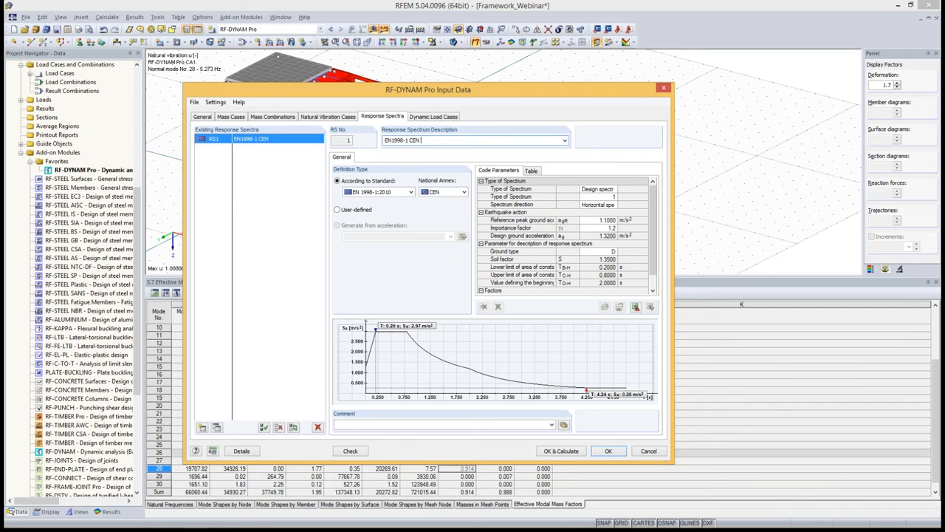
pyautogui.write('Horizontal Design Spectrum')
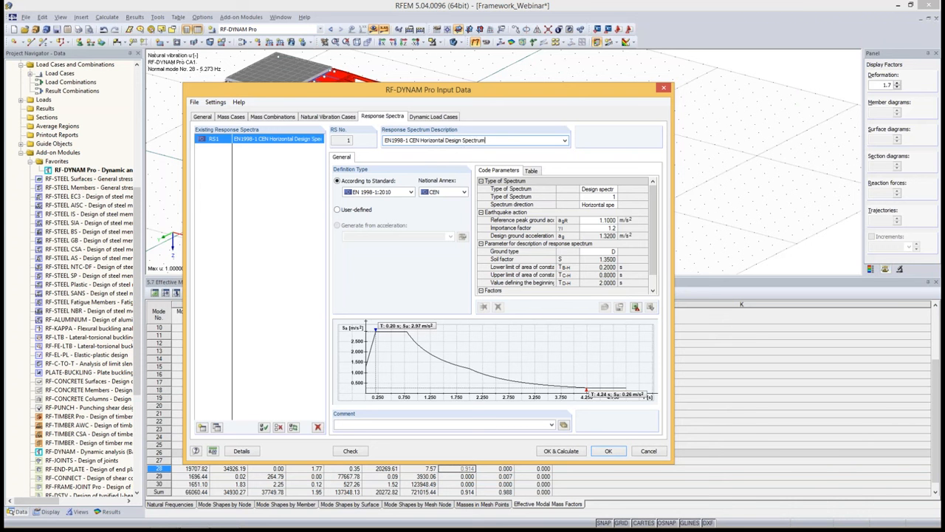
# Duplicate the horizontal response spectrum and change the copy's description to "EN1998-1 CEN Vertical Design Spectrum".
pyautogui.click(216, 428)
pyautogui.click(443, 141)
pyautogui.press('BackSpace')
pyautogui.press('BackSpace')
pyautogui.press('BackSpace')
pyautogui.press('BackSpace')
pyautogui.press('BackSpace')
pyautogui.press('BackSpace')
pyautogui.press('BackSpace')
pyautogui.press('BackSpace')
pyautogui.press('BackSpace')
pyautogui.press('BackSpace')
pyautogui.write('Vertical')
# Set the spectrum direction of RS2 to vertical and inspect the resulting spectrum diagram.
pyautogui.click(598, 204)
pyautogui.click(613, 205)
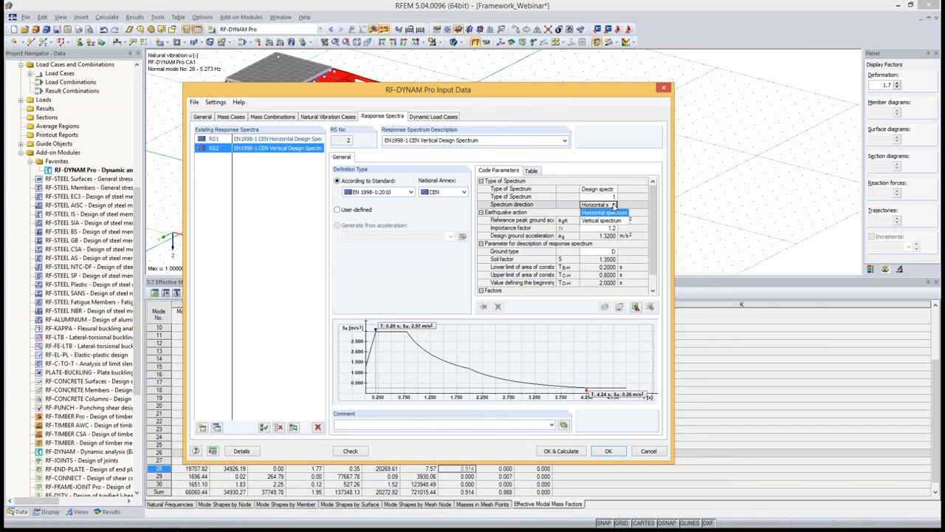
pyautogui.click(606, 220)
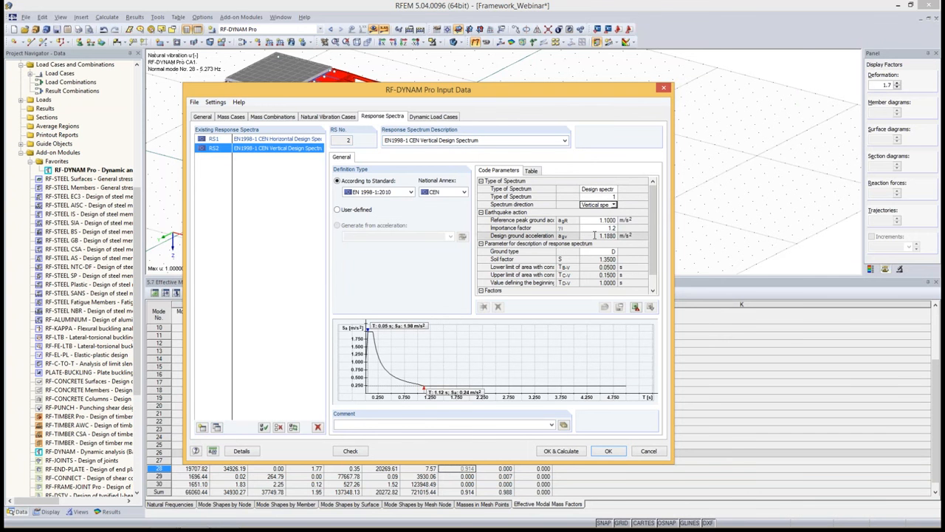
pyautogui.moveTo(369, 342)
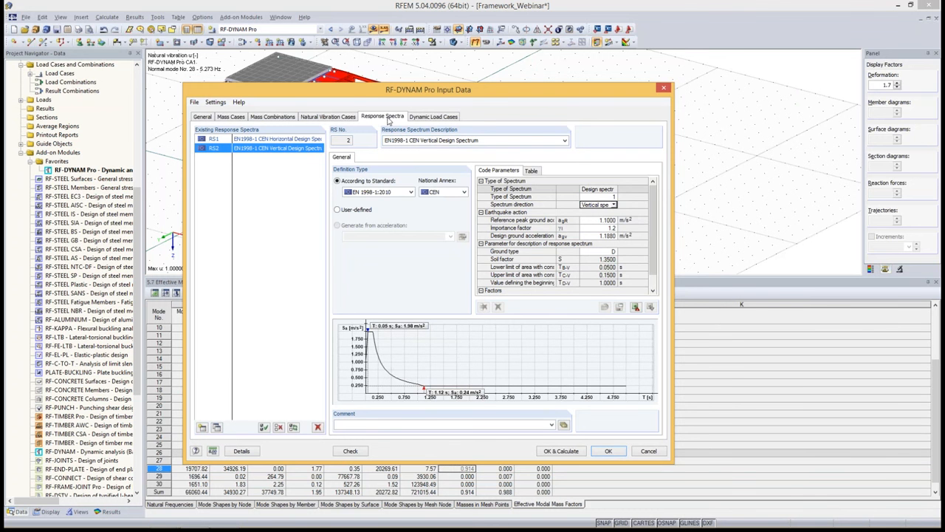
# Assign natural vibration case NVC1 to dynamic load case DLC1 and review which add-on module options are activated.
pyautogui.click(430, 118)
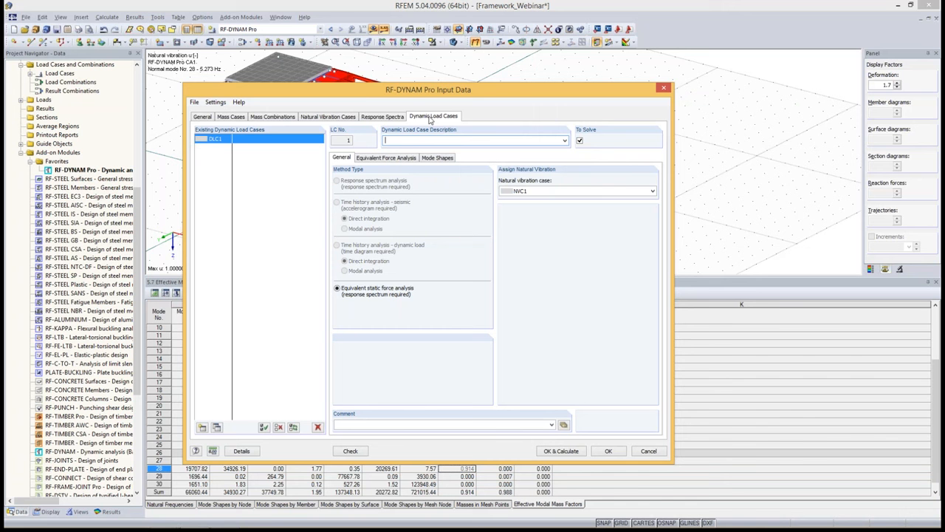
pyautogui.click(550, 193)
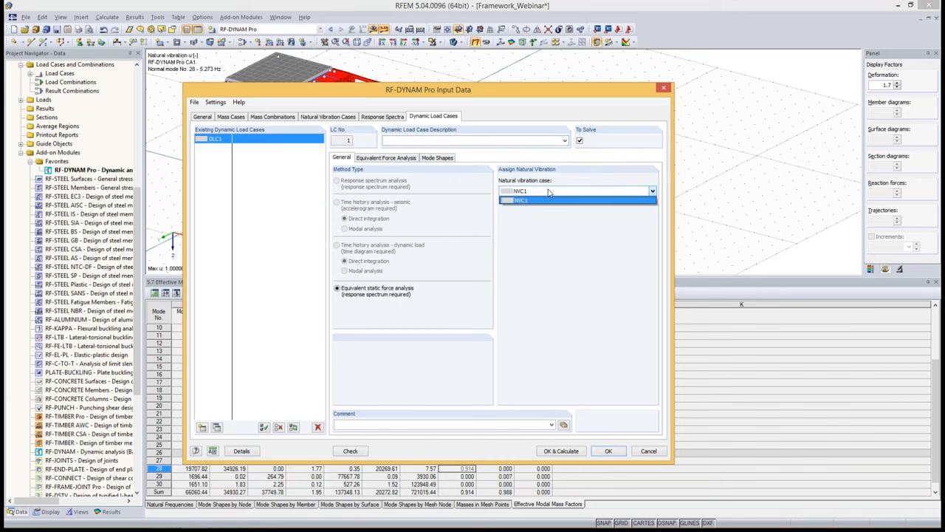
pyautogui.click(530, 195)
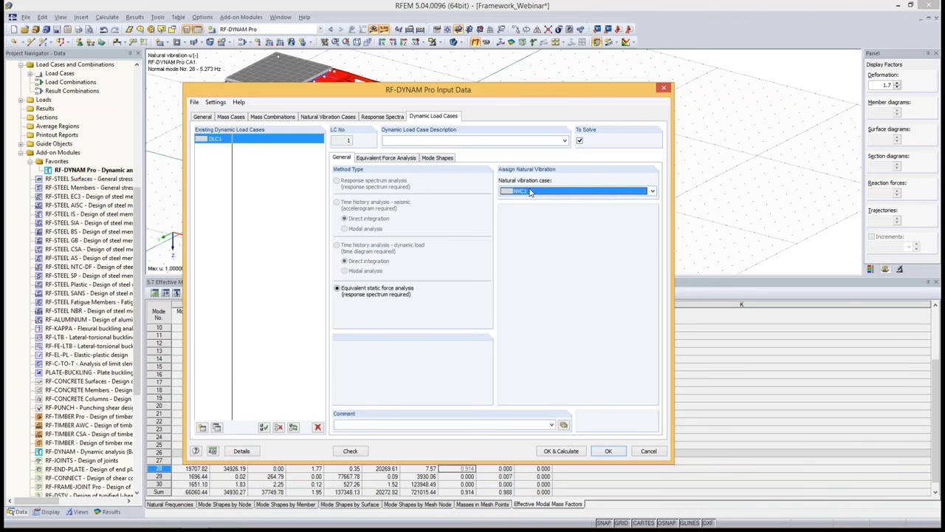
pyautogui.click(530, 192)
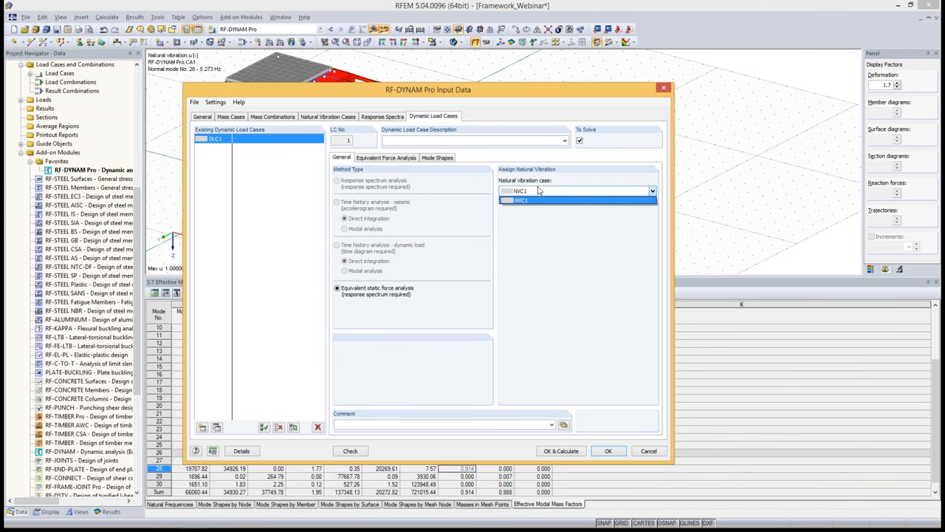
pyautogui.click(539, 201)
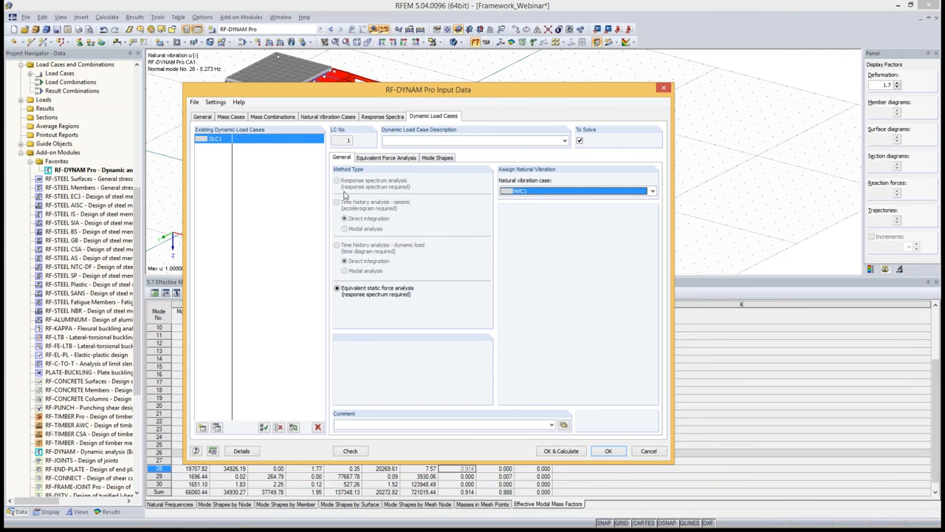
pyautogui.click(210, 117)
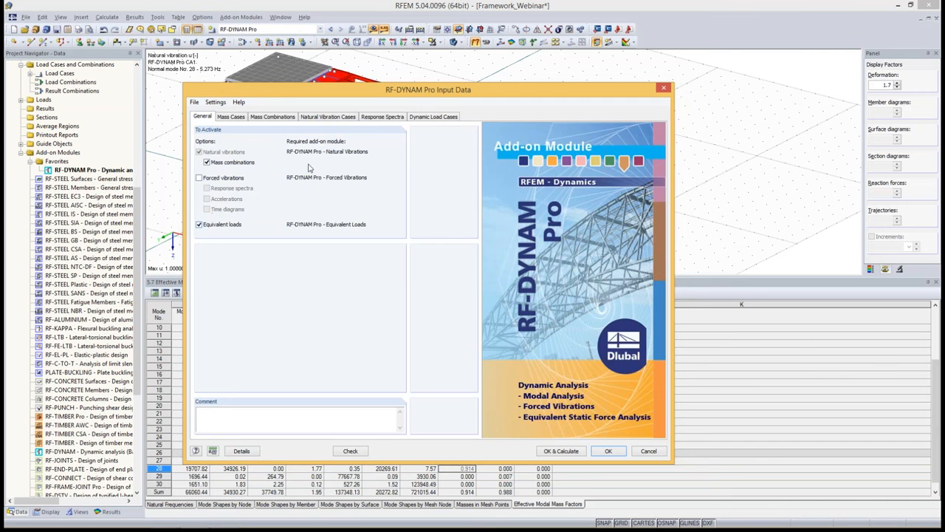
pyautogui.click(431, 116)
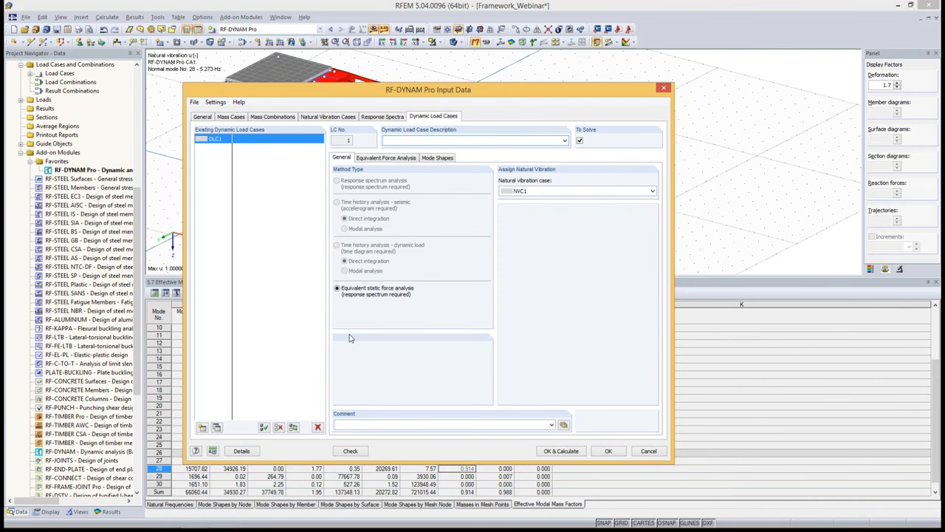
# Activate response spectrum RS1 in the X, Y and Z directions for the equivalent force analysis of DLC1.
pyautogui.click(389, 159)
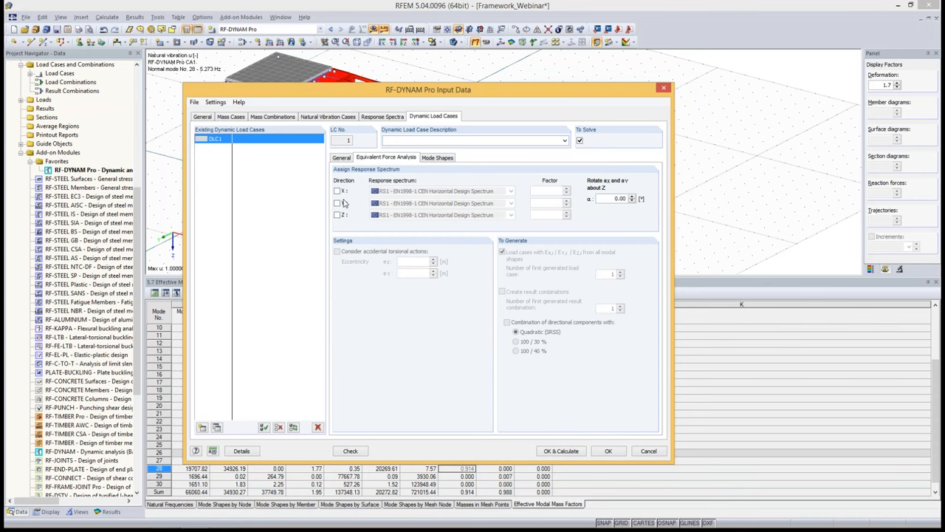
pyautogui.click(337, 191)
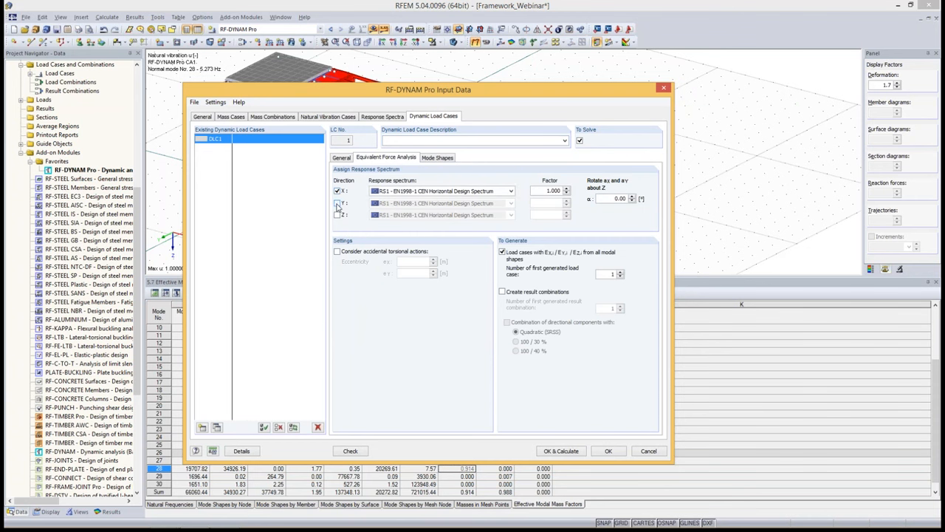
pyautogui.click(337, 203)
pyautogui.click(337, 215)
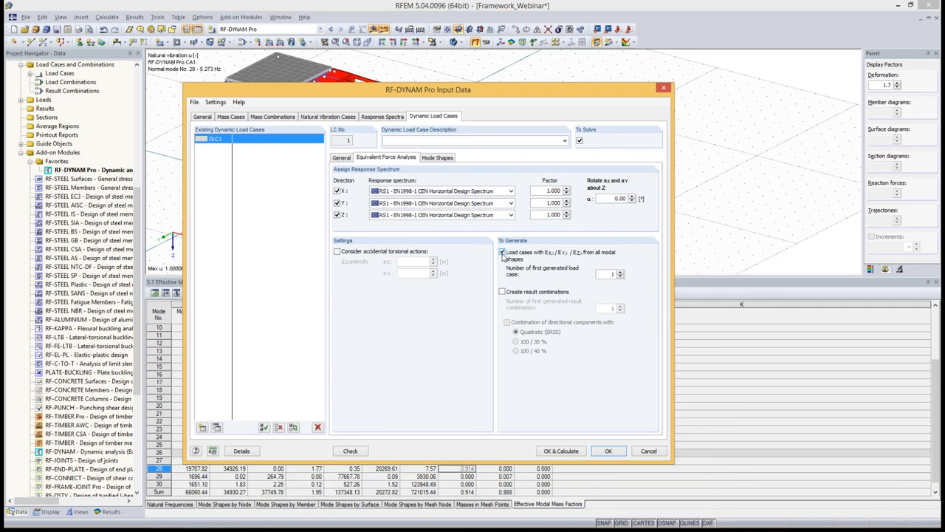
# Enable creation of result combinations with directional components combined by the 100 / 30 % rule.
pyautogui.click(502, 292)
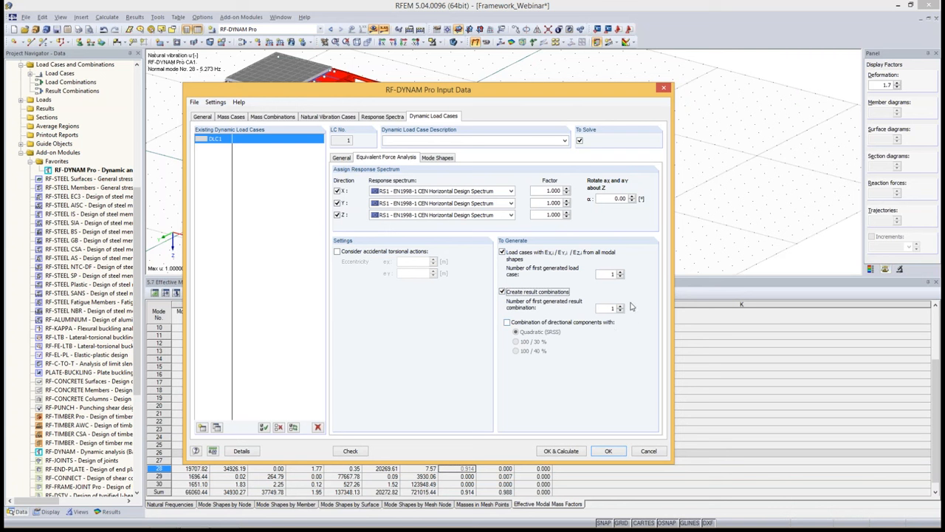
pyautogui.click(508, 323)
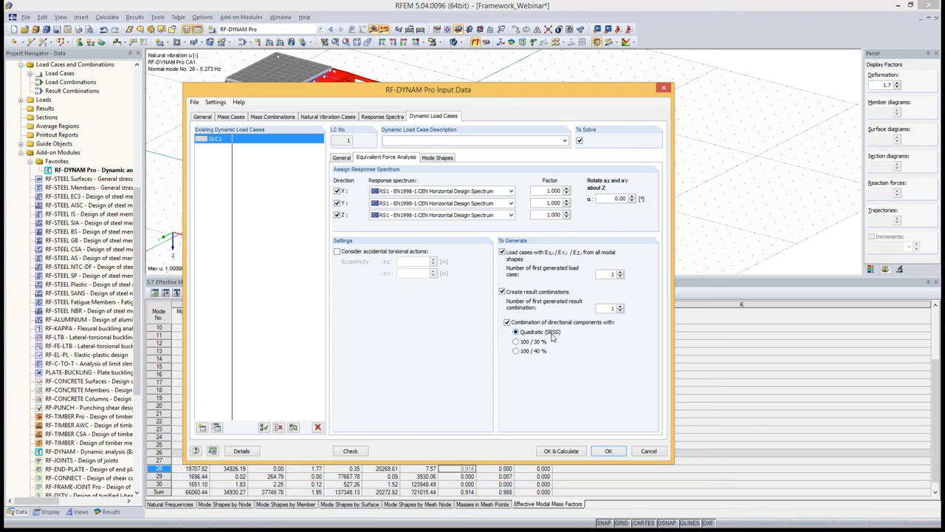
pyautogui.click(517, 344)
pyautogui.doubleClick(603, 198)
pyautogui.click(611, 198)
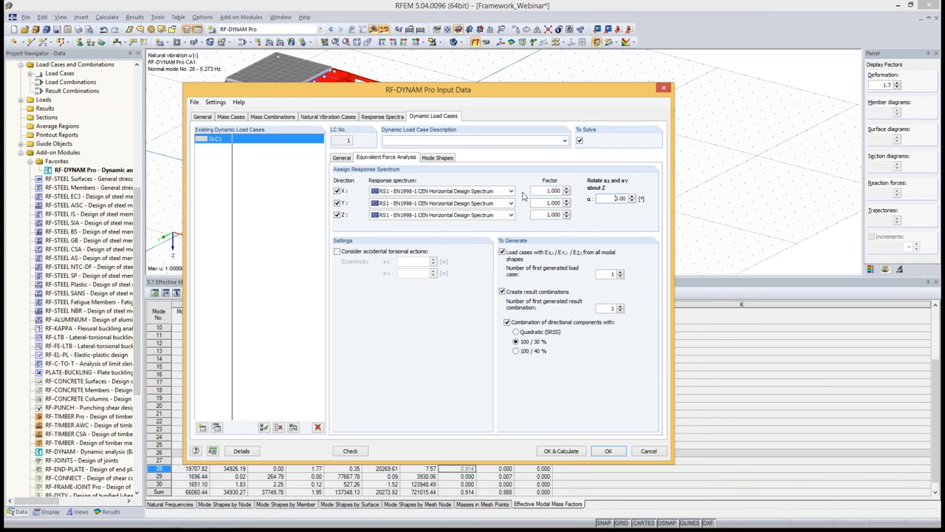
# Examine the frequencies, periods and accelerations of the first mode shapes against the response spectrum diagram.
pyautogui.click(441, 158)
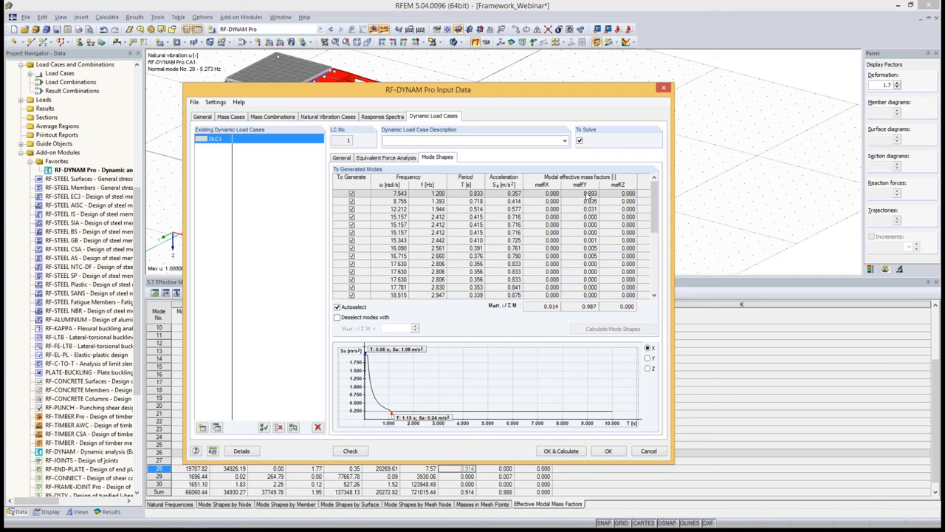
pyautogui.click(436, 193)
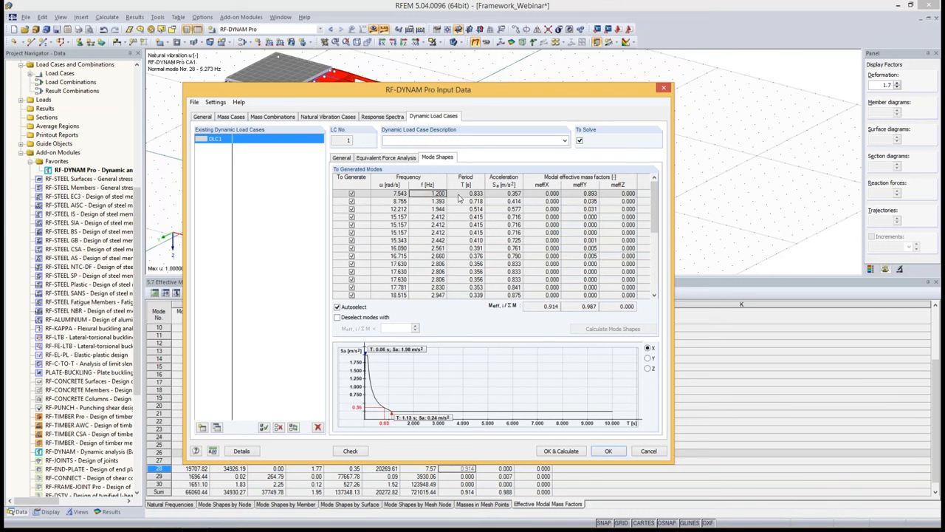
pyautogui.click(461, 195)
pyautogui.click(501, 195)
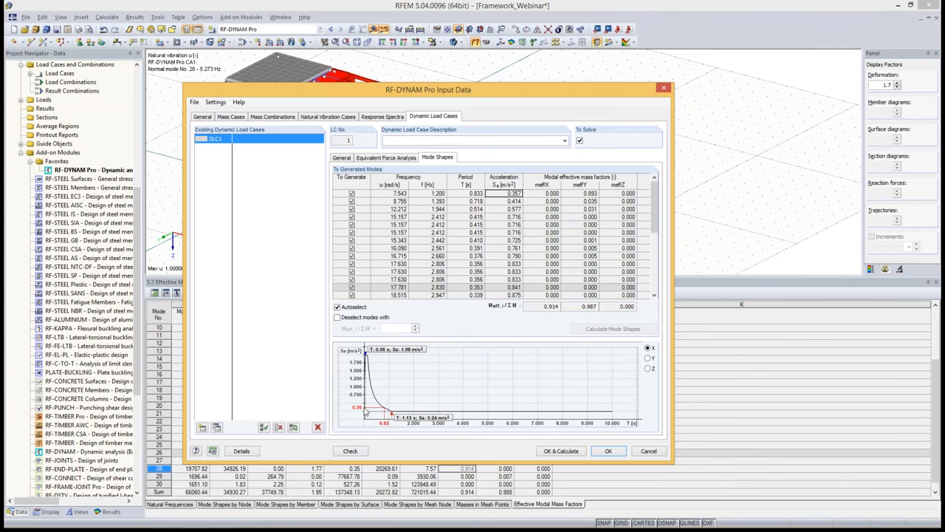
pyautogui.click(515, 202)
pyautogui.click(514, 209)
pyautogui.click(513, 217)
pyautogui.click(512, 225)
pyautogui.click(510, 233)
pyautogui.click(511, 255)
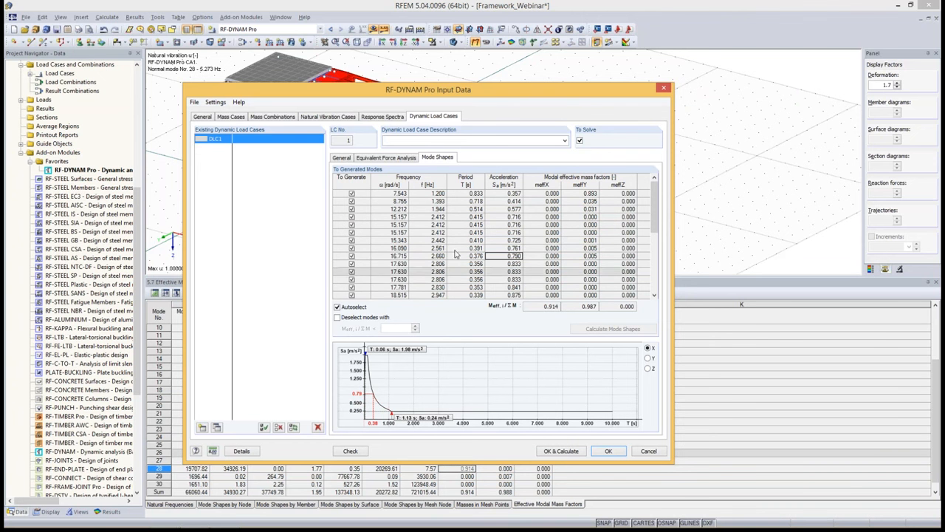
# Examine the modal effective mass factors in X and Y for the lowest and highest mode shapes.
pyautogui.click(585, 193)
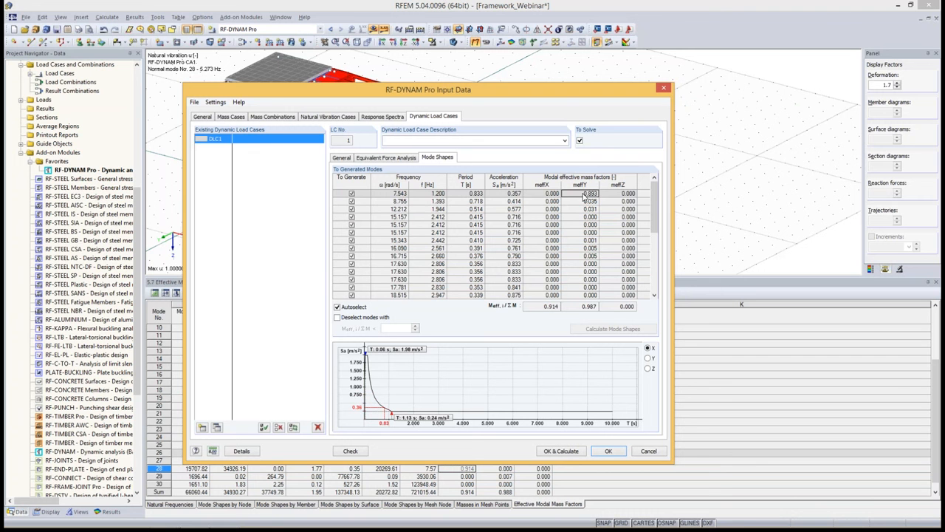
pyautogui.click(583, 202)
pyautogui.moveTo(655, 198); pyautogui.dragTo(655, 259)
pyautogui.click(560, 279)
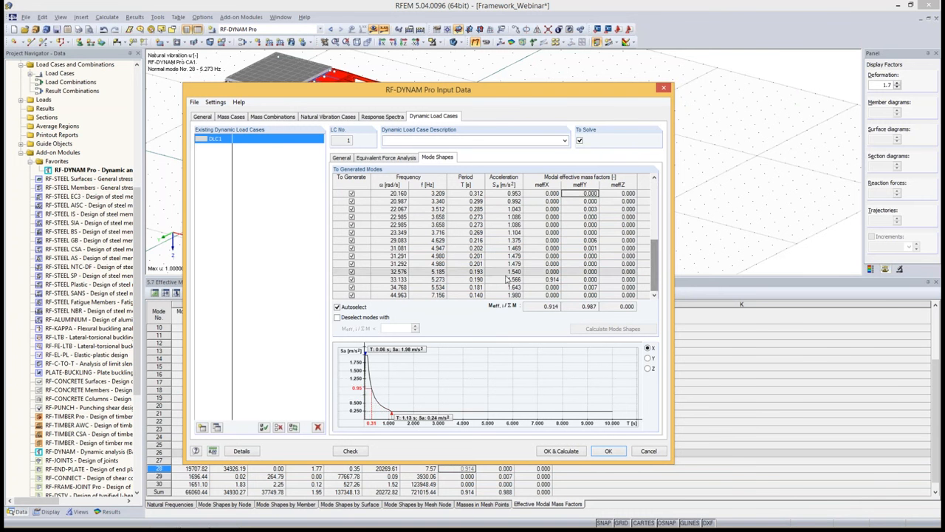
pyautogui.click(551, 280)
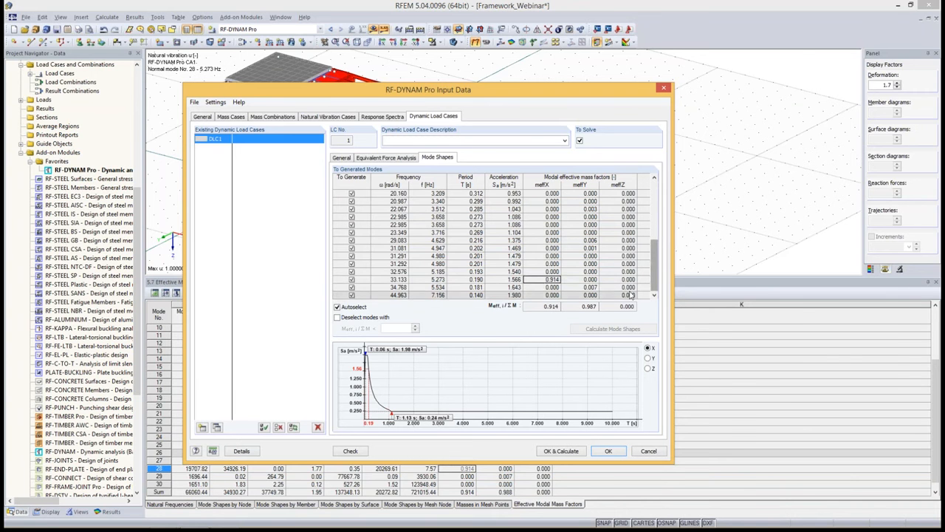
pyautogui.moveTo(654, 278); pyautogui.dragTo(653, 219)
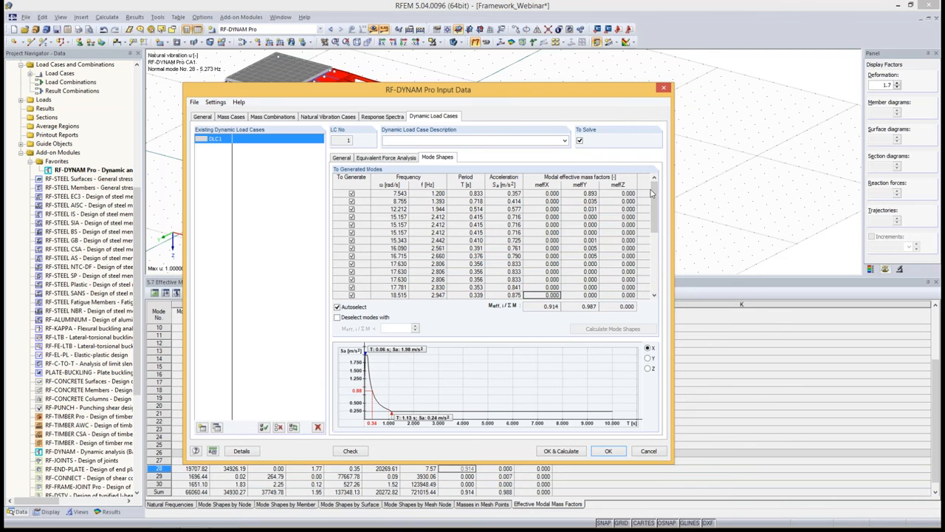
pyautogui.moveTo(652, 193)
pyautogui.mouseDown()
pyautogui.moveTo(654, 251)
pyautogui.moveTo(652, 195)
pyautogui.mouseUp()
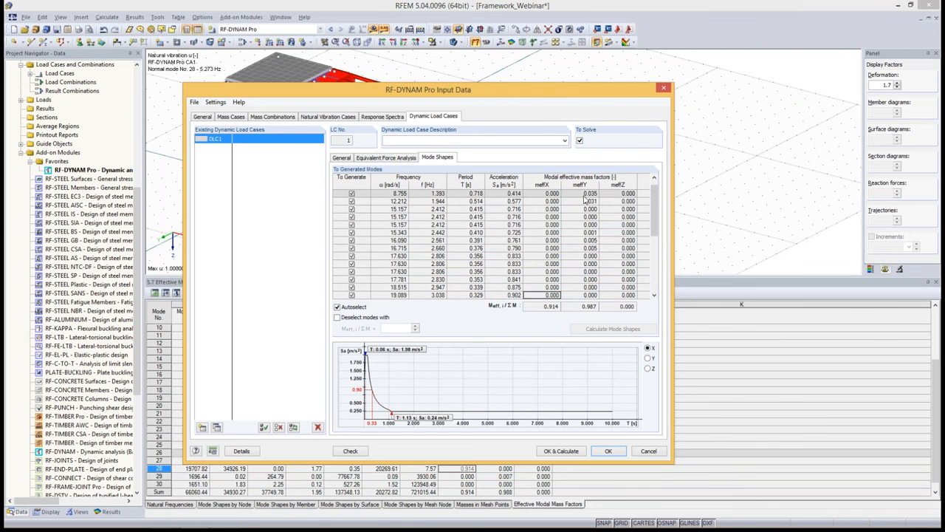
pyautogui.scroll(1, 653, 199)
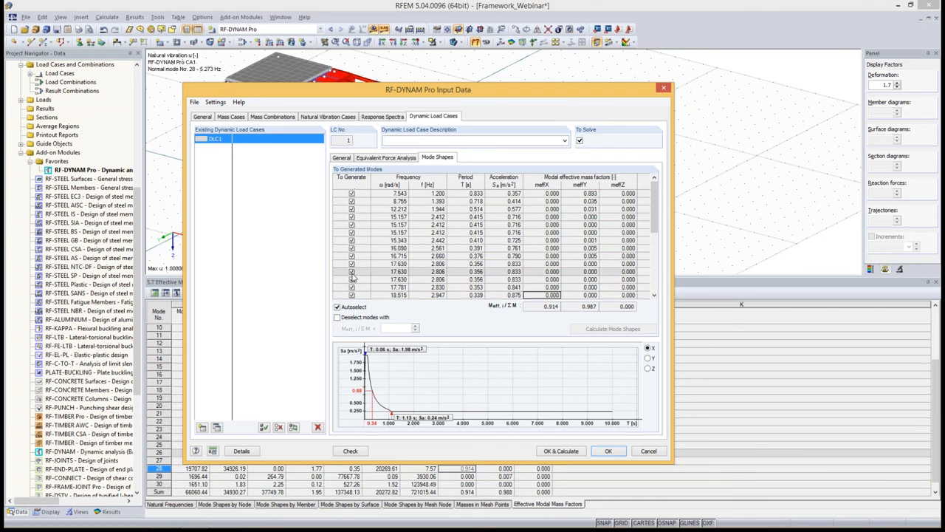
# Try a manual mode selection by excluding several modes with small mass factors, and restore the automatic selection.
pyautogui.click(352, 306)
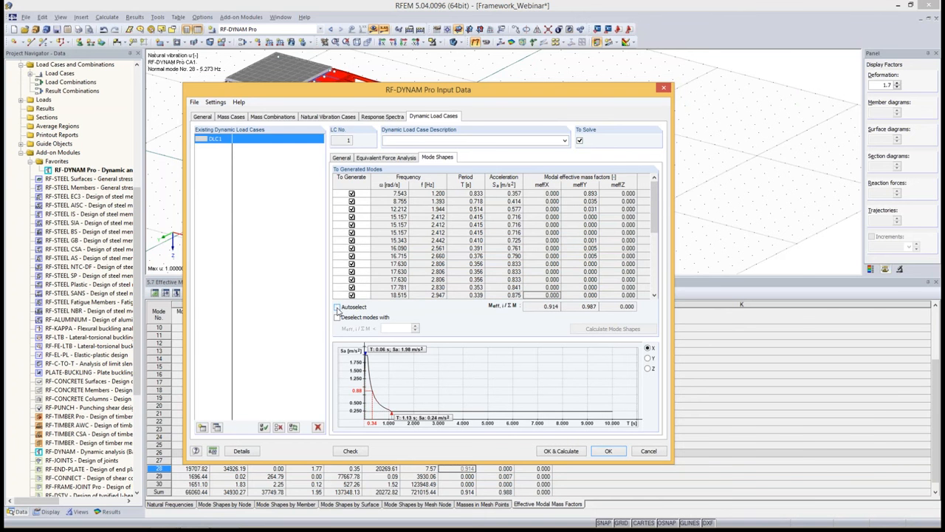
pyautogui.click(351, 295)
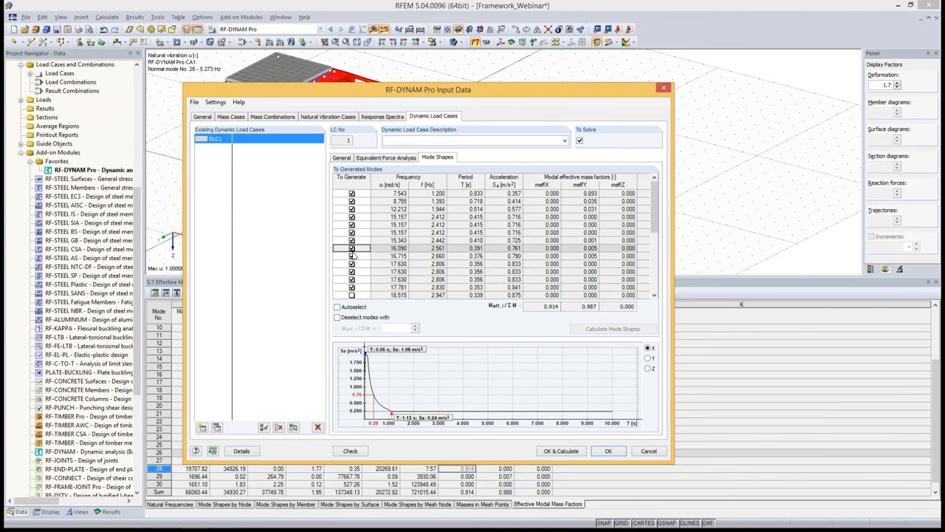
pyautogui.click(351, 216)
pyautogui.click(352, 240)
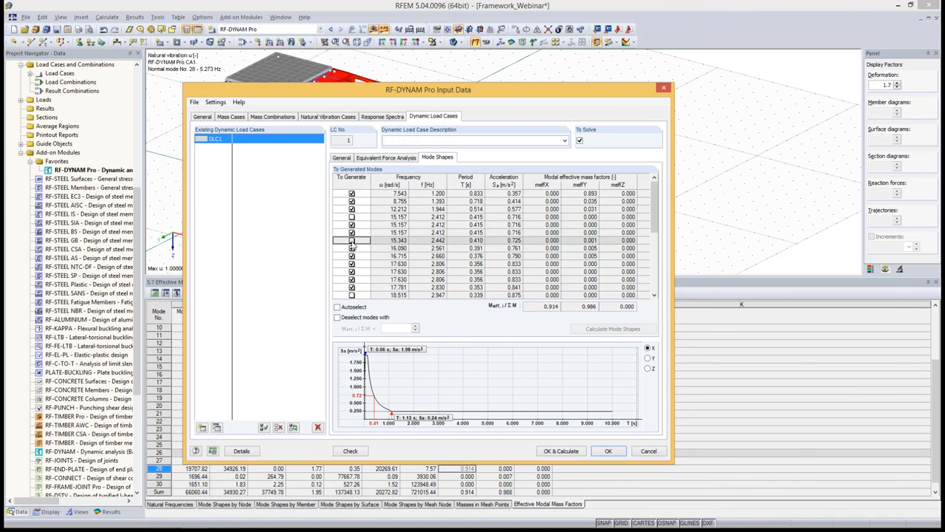
pyautogui.click(352, 264)
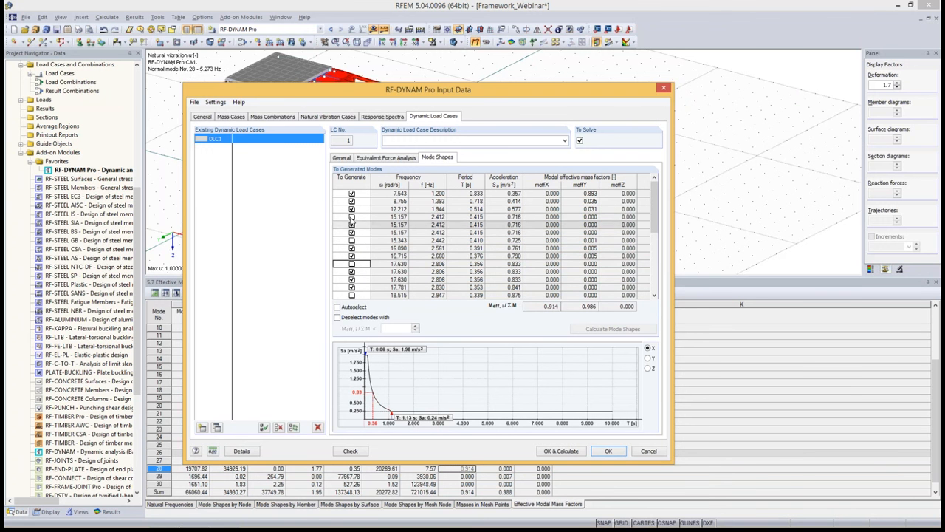
pyautogui.click(337, 306)
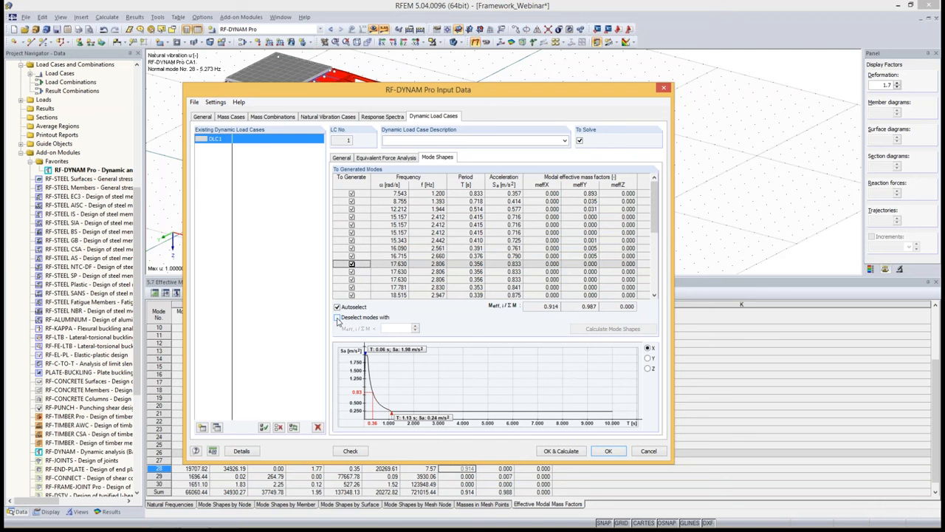
# Enable the automatic deselection of mode shapes whose effective modal mass factor is below a limit value.
pyautogui.click(338, 317)
pyautogui.moveTo(388, 327); pyautogui.dragTo(415, 328)
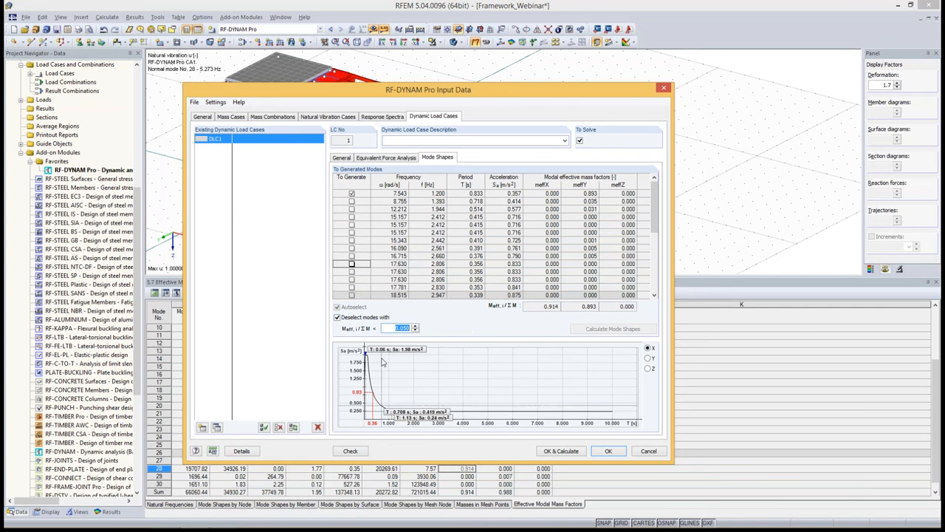
pyautogui.click(393, 328)
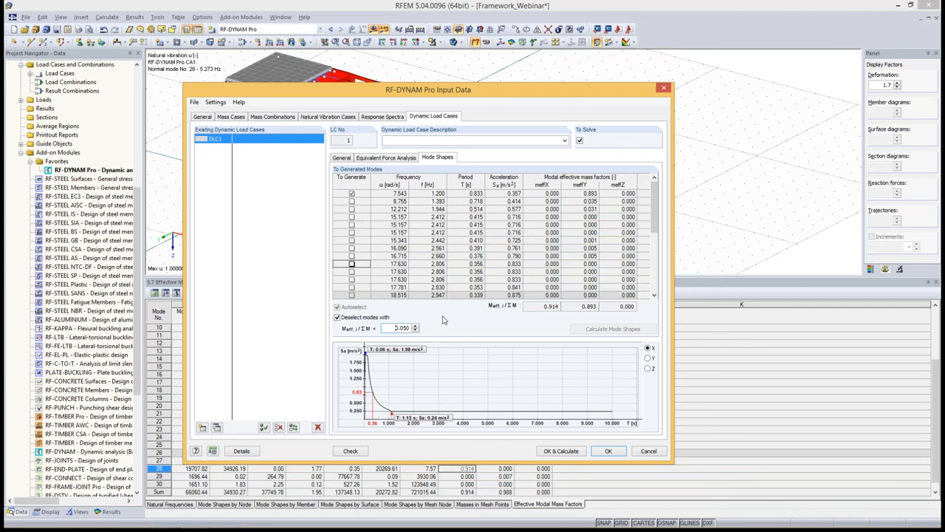
# Compare the summed mass factors in X and Y with the individual factors of the selected and deselected modes.
pyautogui.doubleClick(551, 306)
pyautogui.doubleClick(589, 306)
pyautogui.moveTo(655, 199)
pyautogui.mouseDown()
pyautogui.moveTo(656, 268)
pyautogui.moveTo(655, 211)
pyautogui.mouseUp()
pyautogui.click(571, 194)
pyautogui.click(575, 201)
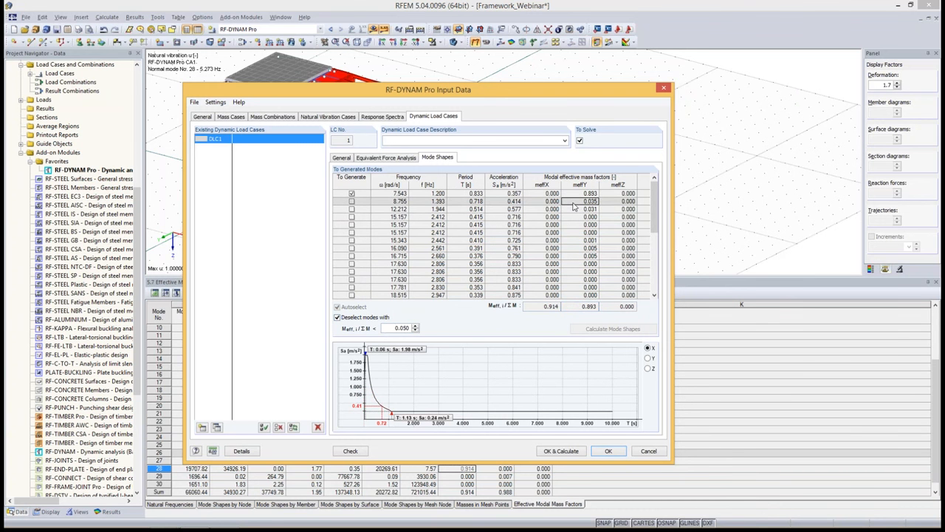
pyautogui.click(574, 209)
pyautogui.moveTo(573, 307); pyautogui.dragTo(604, 310)
pyautogui.moveTo(655, 206); pyautogui.dragTo(655, 266)
pyautogui.click(535, 282)
pyautogui.moveTo(542, 307); pyautogui.dragTo(561, 311)
pyautogui.click(542, 283)
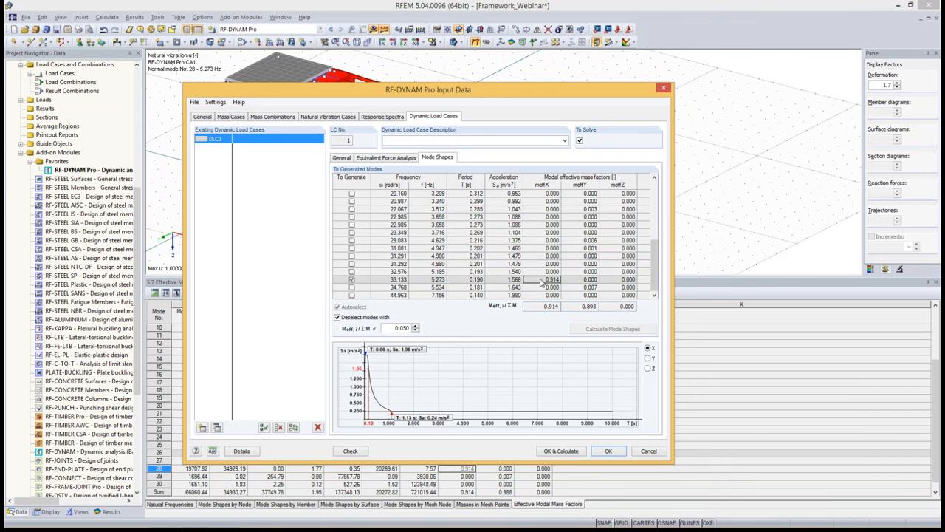
# Set the effective mass factor limit for deselecting modes to 0.03 and check which of the first modes are included.
pyautogui.moveTo(391, 329); pyautogui.dragTo(457, 329)
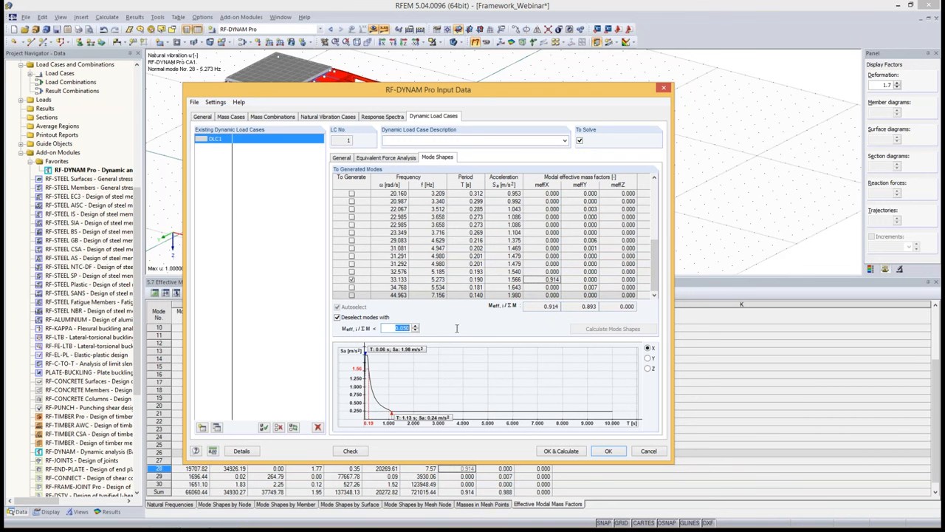
pyautogui.write('0.03')
pyautogui.press('Tab')
pyautogui.moveTo(656, 257); pyautogui.dragTo(659, 197)
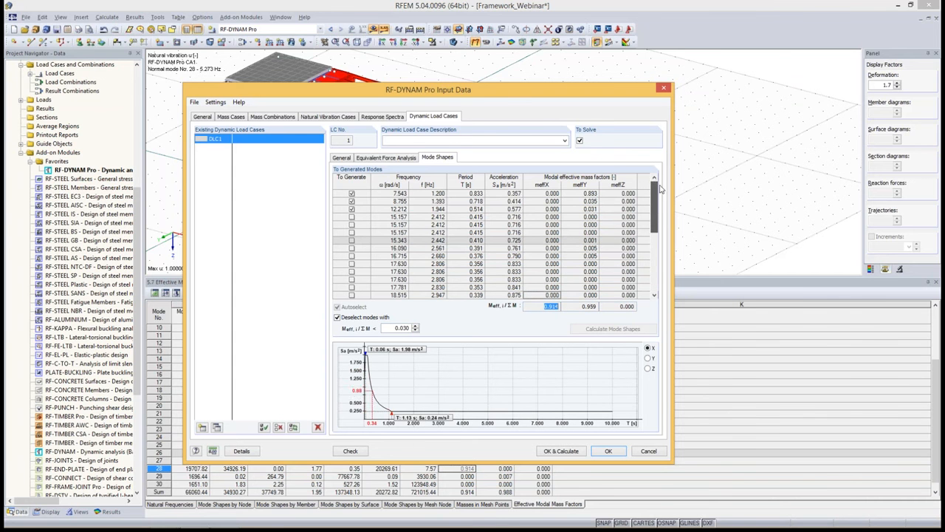
pyautogui.click(583, 201)
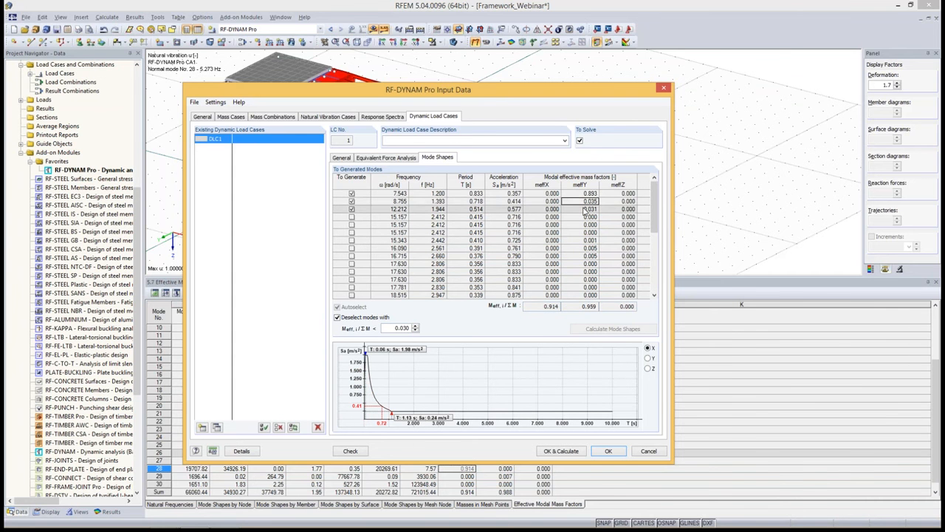
pyautogui.click(574, 210)
pyautogui.click(352, 194)
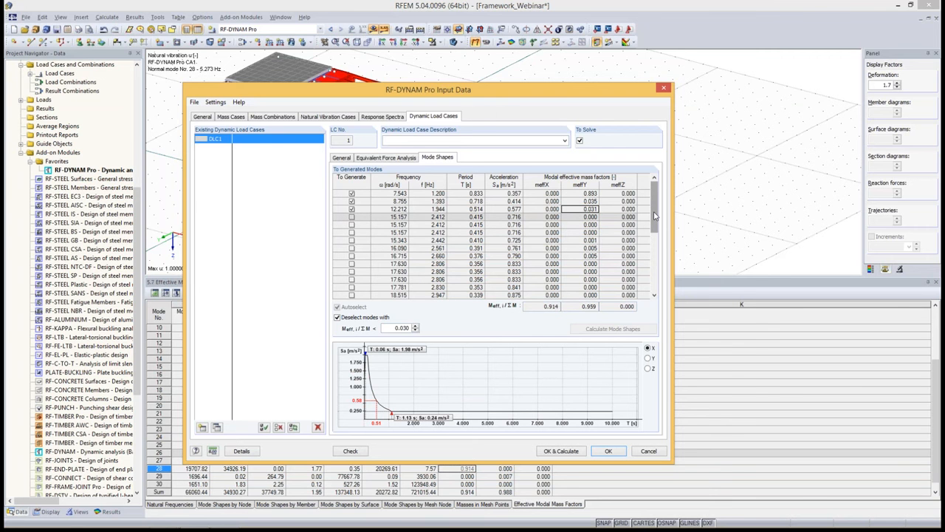
pyautogui.moveTo(654, 214)
pyautogui.mouseDown()
pyautogui.moveTo(655, 277)
pyautogui.moveTo(655, 204)
pyautogui.mouseUp()
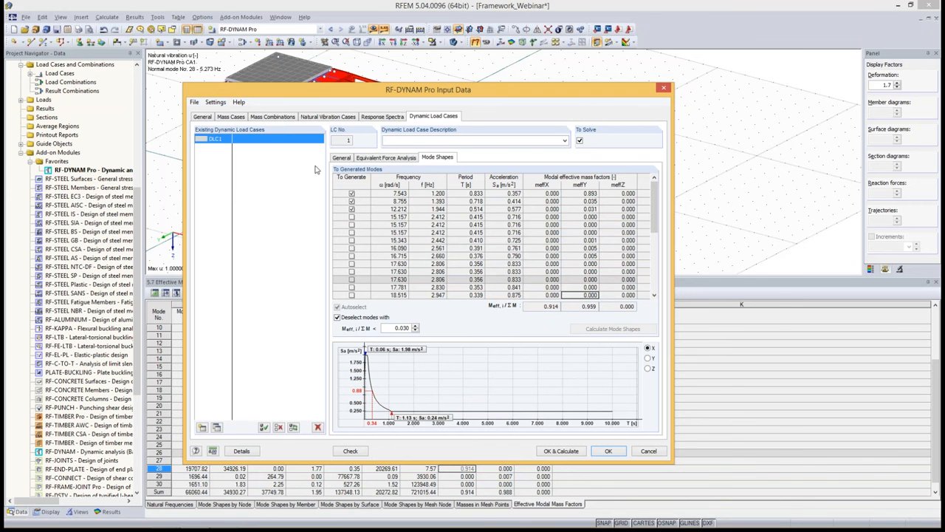
# Describe dynamic load case DLC1 as "Without Accidental Torsion" and run the calculation.
pyautogui.click(413, 141)
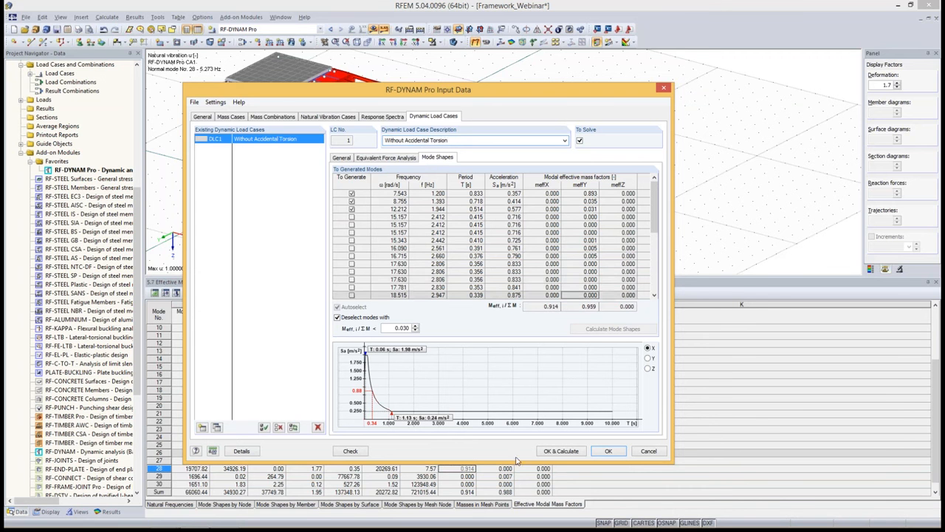
pyautogui.click(562, 451)
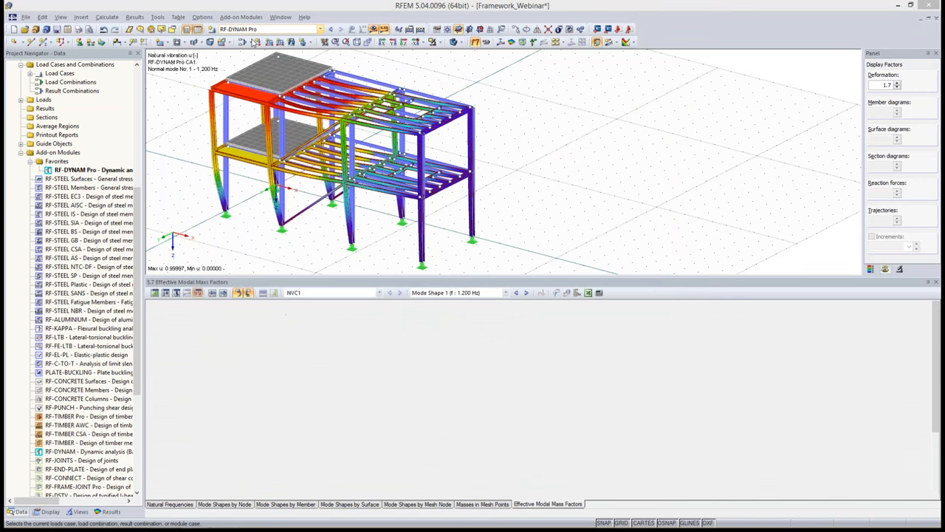
# Display the X-excitation equivalent loads of DLC1 for all mode shapes in the results table.
pyautogui.click(320, 293)
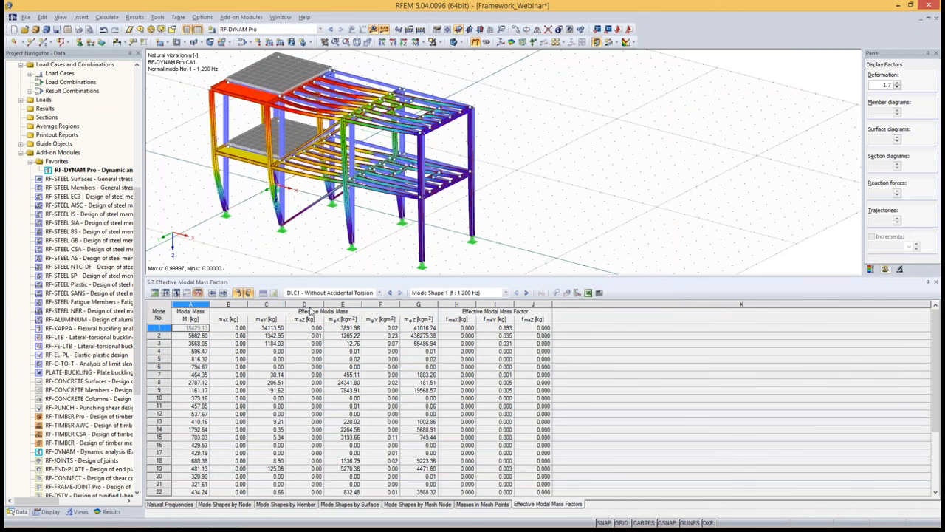
pyautogui.click(309, 308)
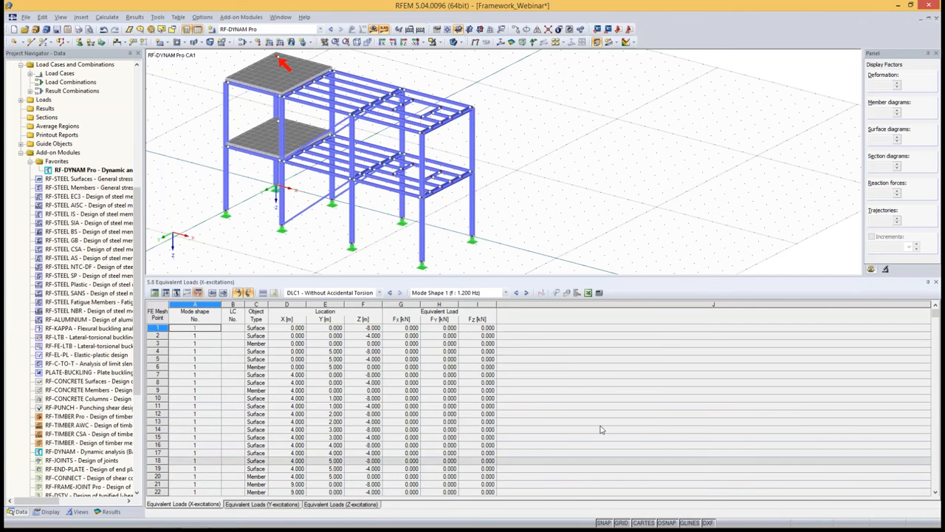
pyautogui.click(487, 293)
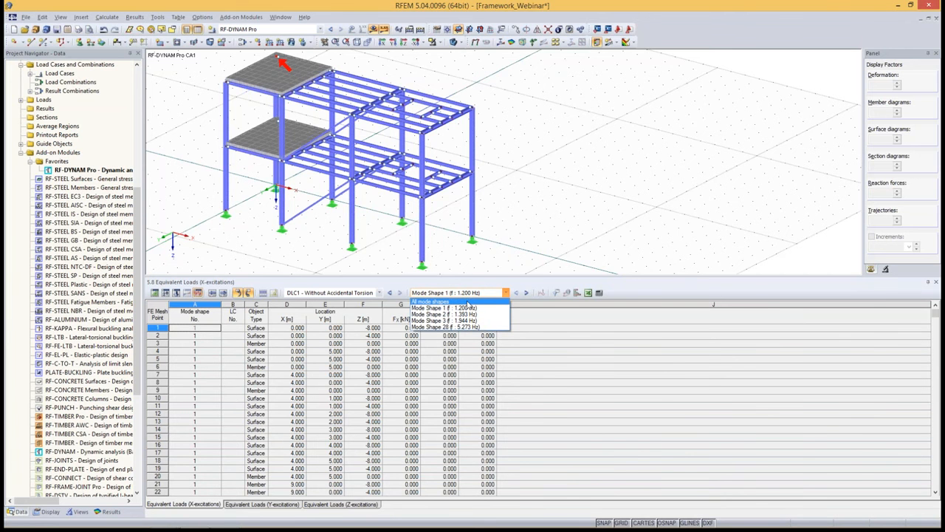
pyautogui.click(467, 301)
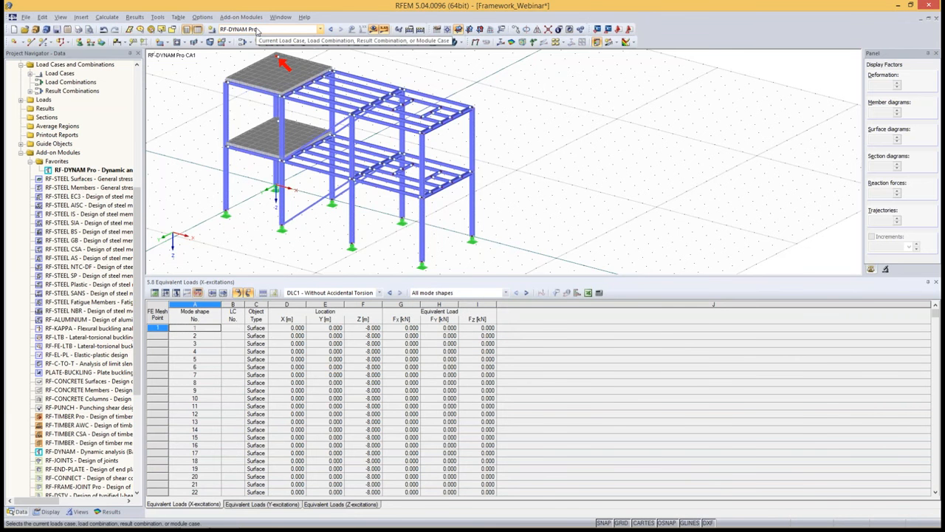
# Review the load cases generated from DLC1 and the calculation parameters of LC9, mode shape 2 in direction Y.
pyautogui.click(256, 30)
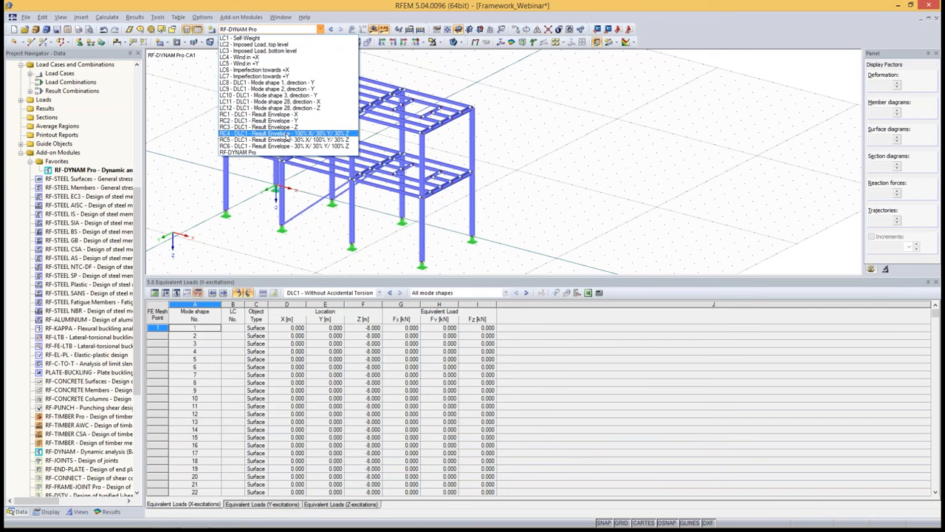
pyautogui.click(249, 6)
pyautogui.click(243, 41)
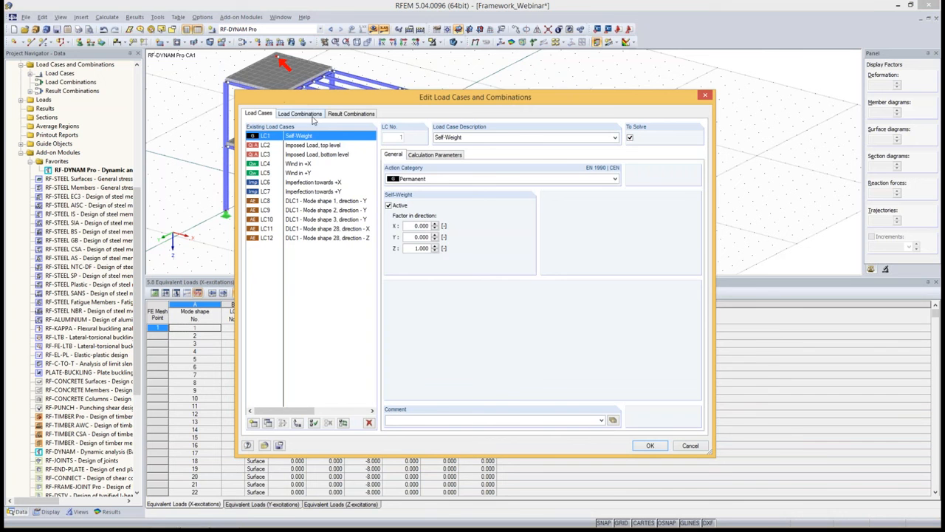
pyautogui.moveTo(260, 201); pyautogui.dragTo(260, 212)
pyautogui.click(260, 211)
pyautogui.click(435, 154)
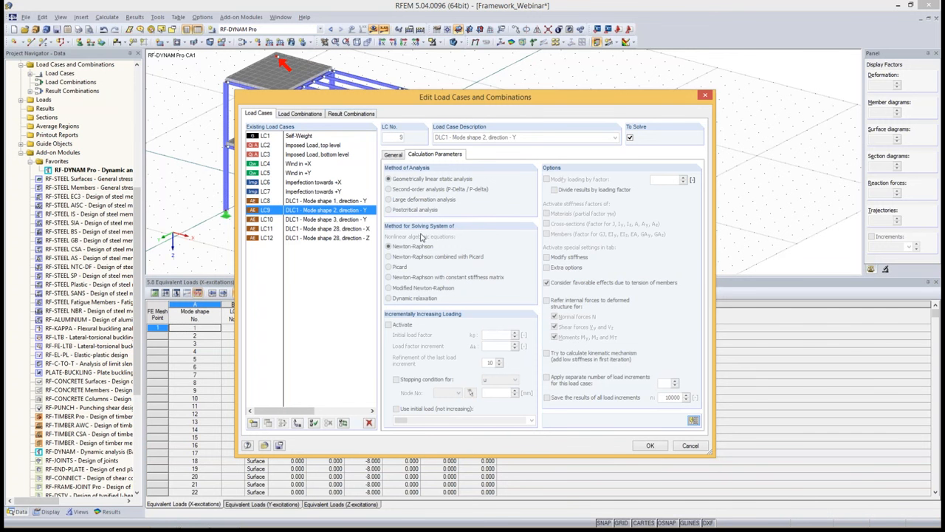
# Examine the Y-direction result envelope RC2, including its combined load cases and its quadratic combination (SRSS) options.
pyautogui.click(365, 113)
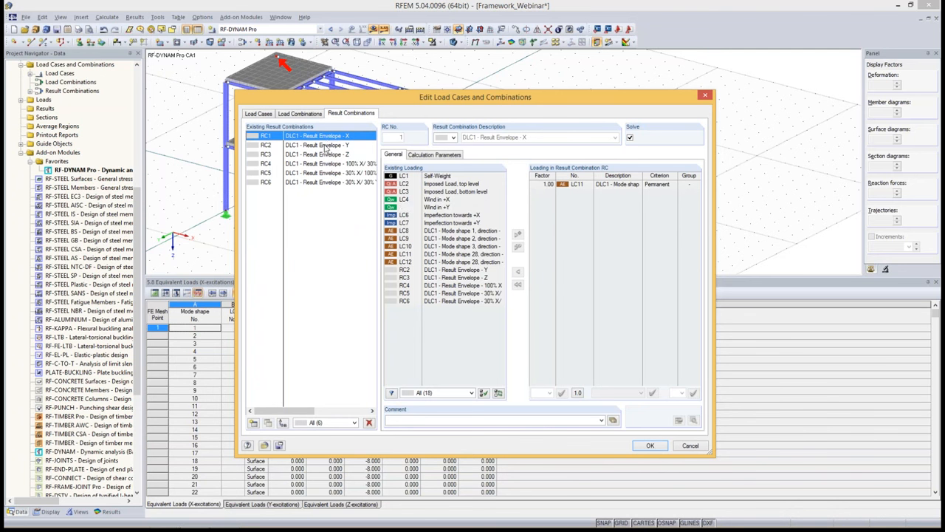
pyautogui.click(326, 146)
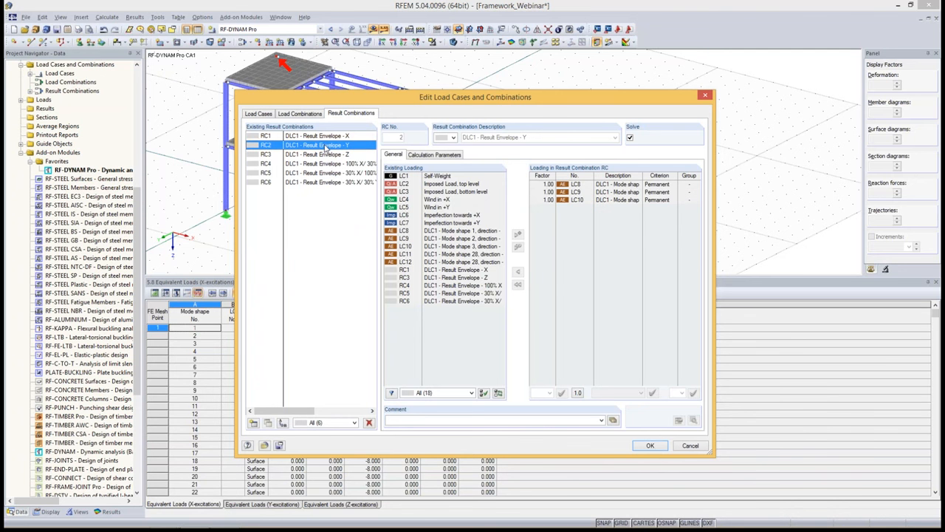
pyautogui.click(587, 200)
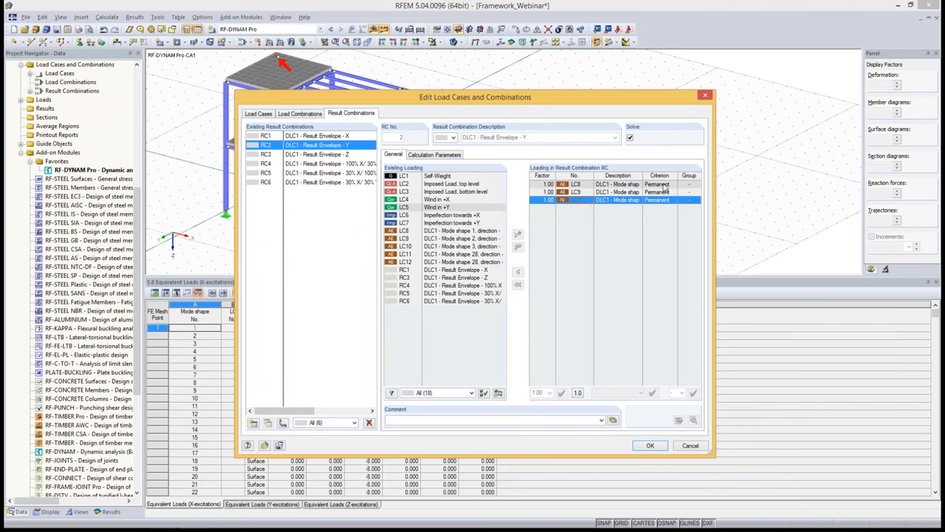
pyautogui.click(597, 184)
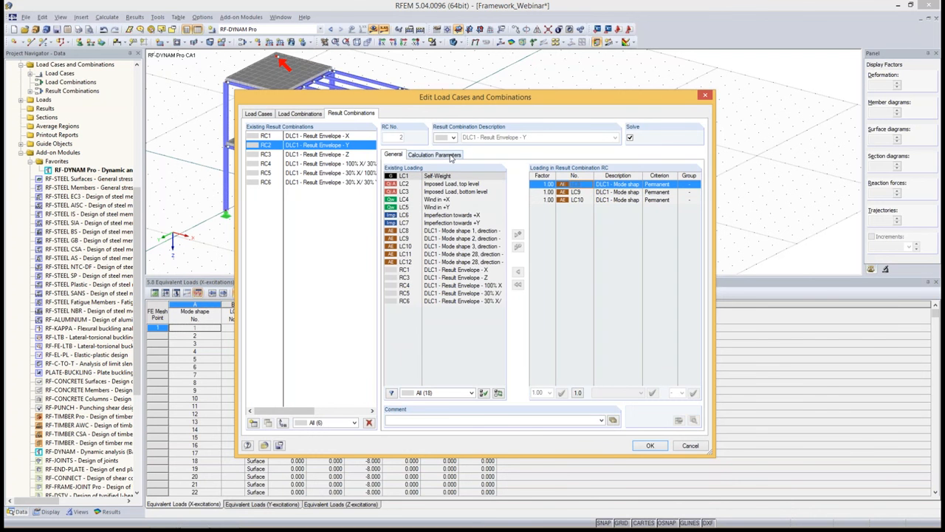
pyautogui.click(451, 155)
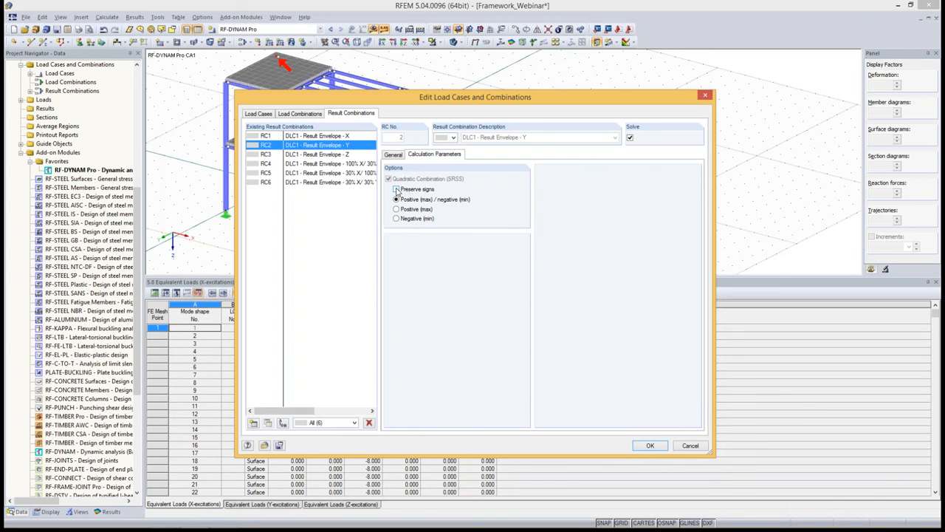
pyautogui.click(396, 189)
pyautogui.hotkey('alt', 'Tab')
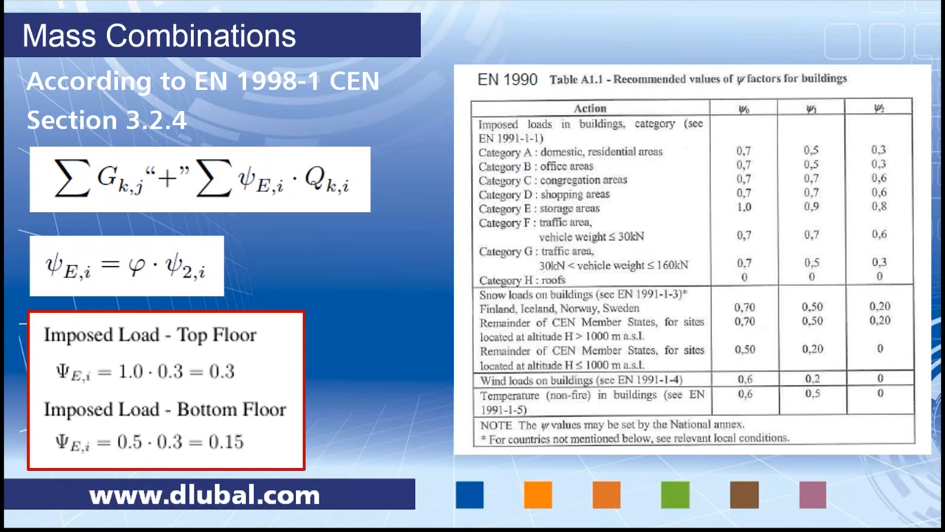
pyautogui.click(357, 362)
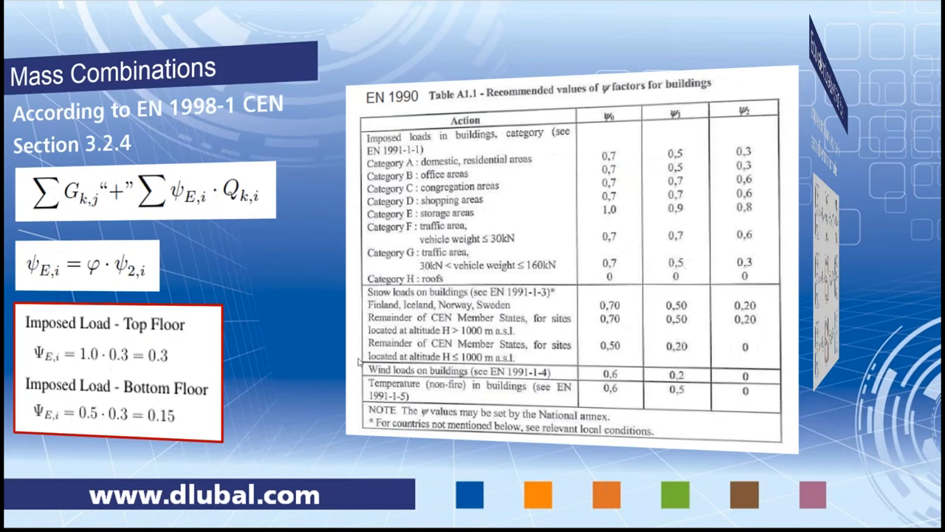
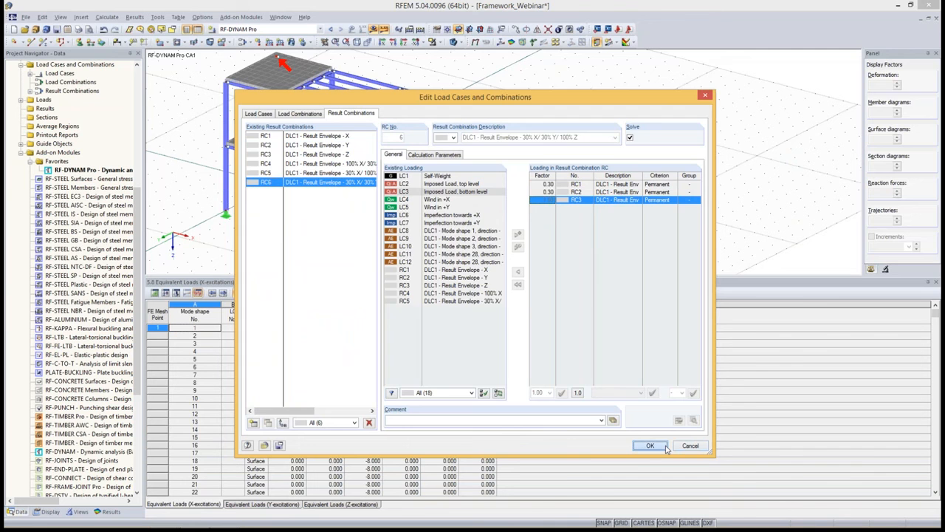
# Copy dynamic load case DLC1 in RF-DYNAM Pro and describe the copy as "With Accidental Torsion".
pyautogui.doubleClick(64, 170)
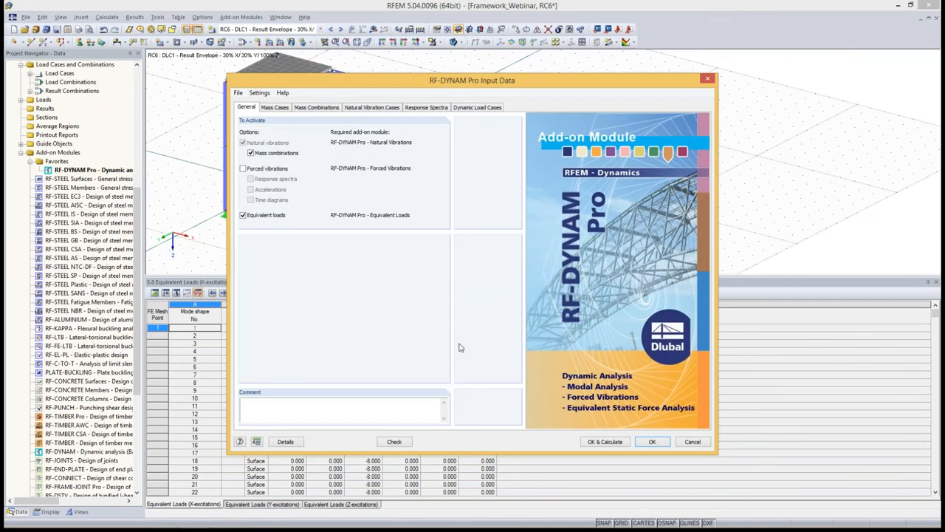
pyautogui.click(474, 108)
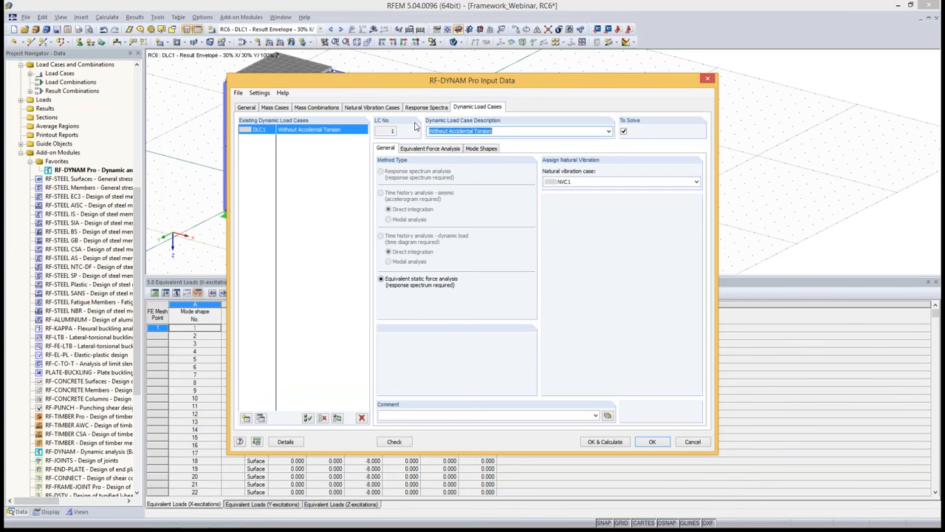
pyautogui.click(430, 149)
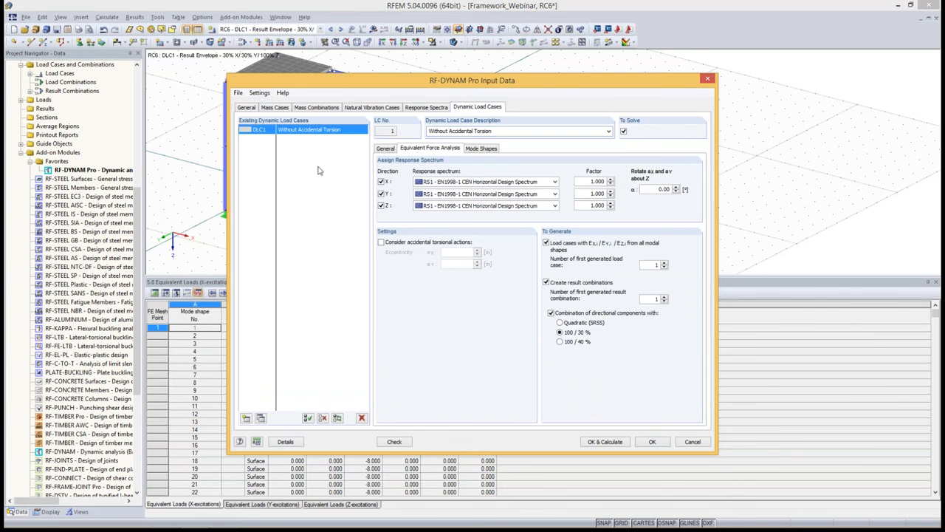
pyautogui.click(262, 418)
pyautogui.click(448, 131)
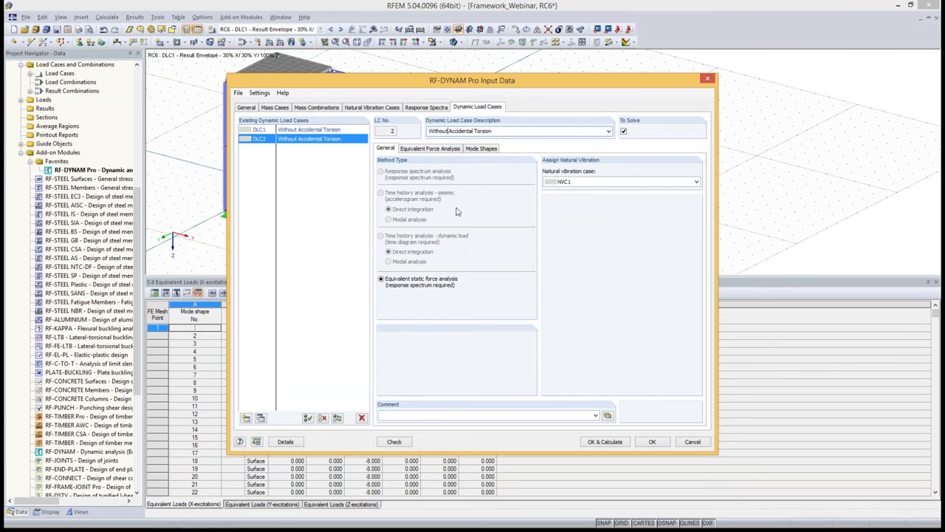
pyautogui.press('BackSpace')
pyautogui.press('BackSpace')
pyautogui.press('BackSpace')
# Consider accidental torsional actions in DLC2 with eccentricities of 0.7 m in X and 0.25 m in Y.
pyautogui.click(427, 151)
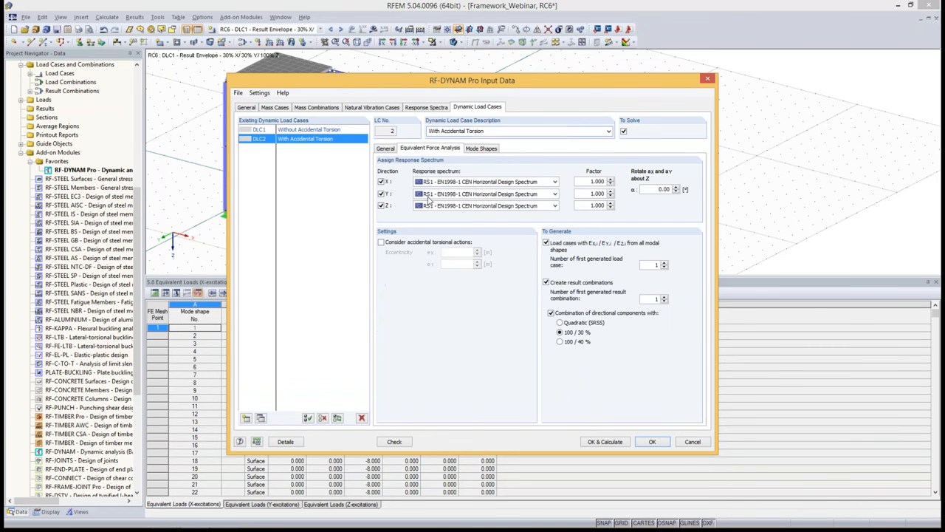
pyautogui.click(400, 244)
pyautogui.click(452, 252)
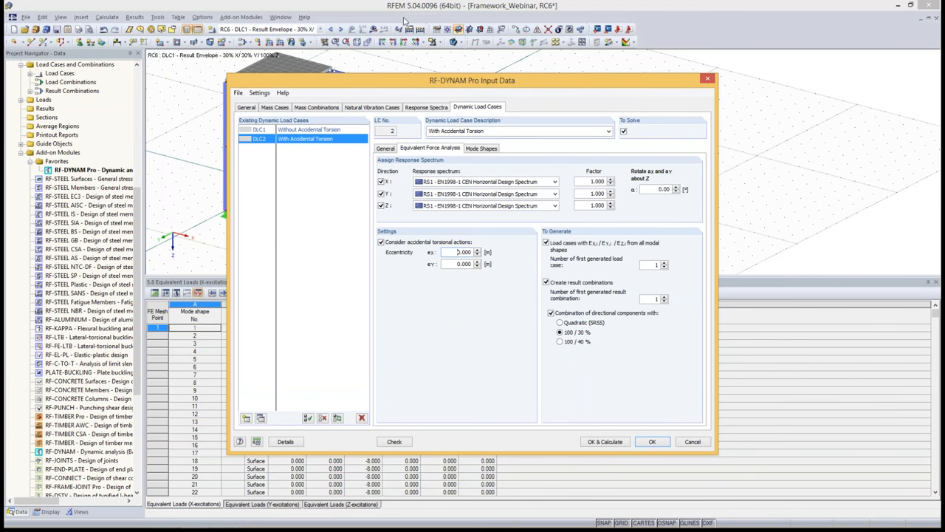
pyautogui.moveTo(405, 81); pyautogui.dragTo(692, 70)
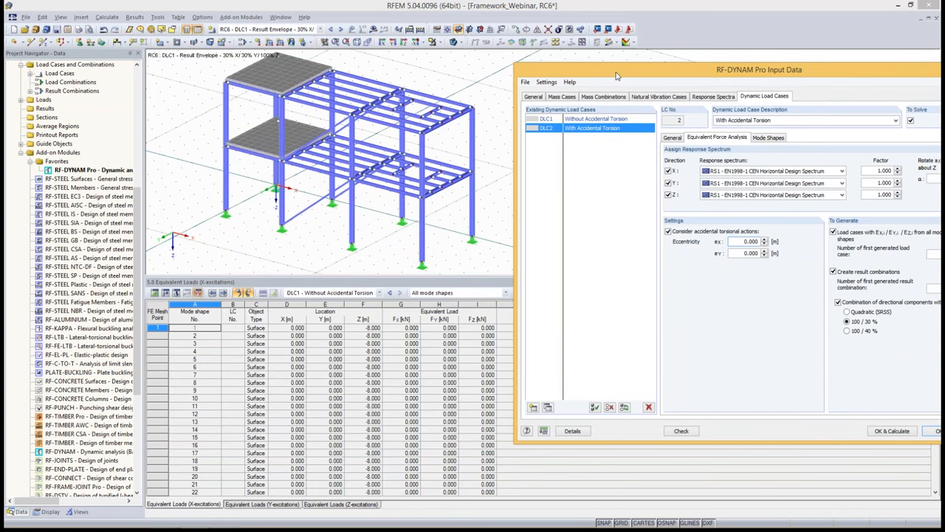
pyautogui.moveTo(607, 74); pyautogui.dragTo(331, 83)
pyautogui.moveTo(459, 251); pyautogui.dragTo(507, 250)
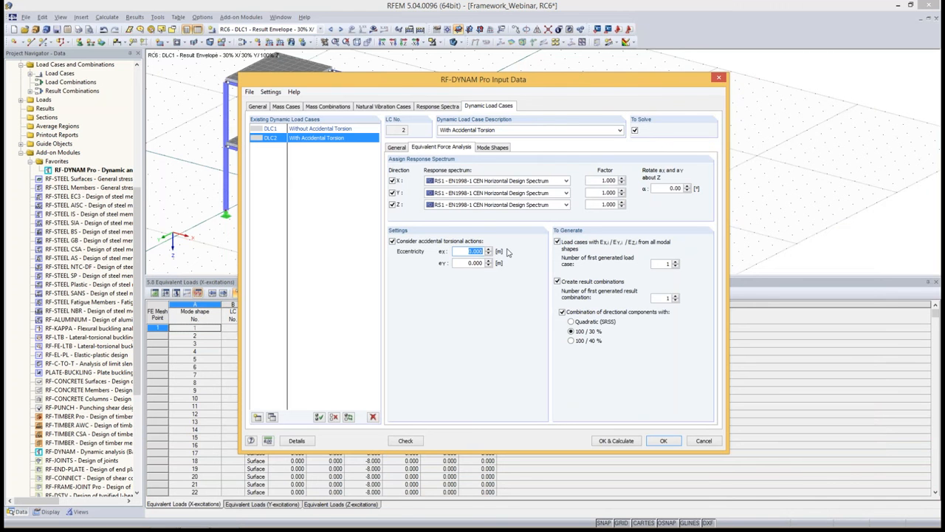
pyautogui.write('0.7')
pyautogui.press('Tab')
pyautogui.write('0.25')
pyautogui.press('Tab')
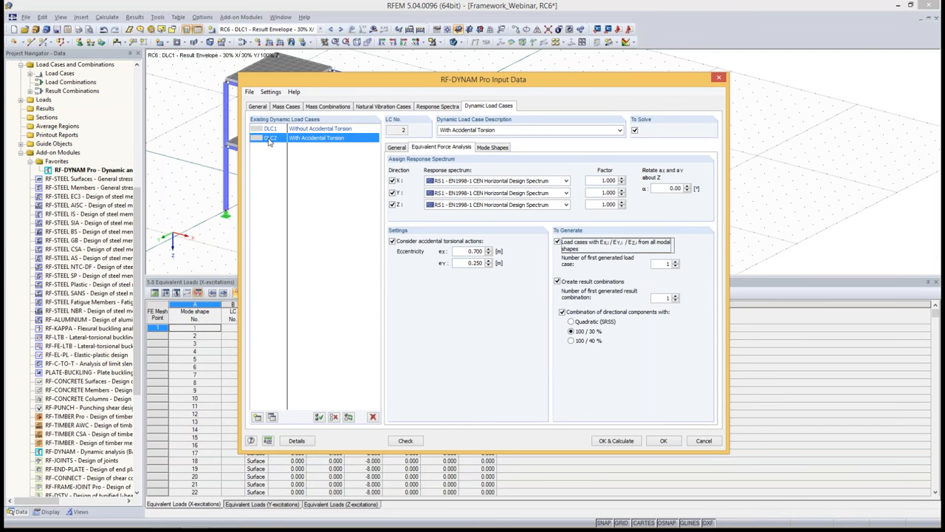
# Calculate both dynamic load cases and switch to the PowerPoint slides on accidental torsional actions and the seismic design combination during the run.
pyautogui.click(632, 441)
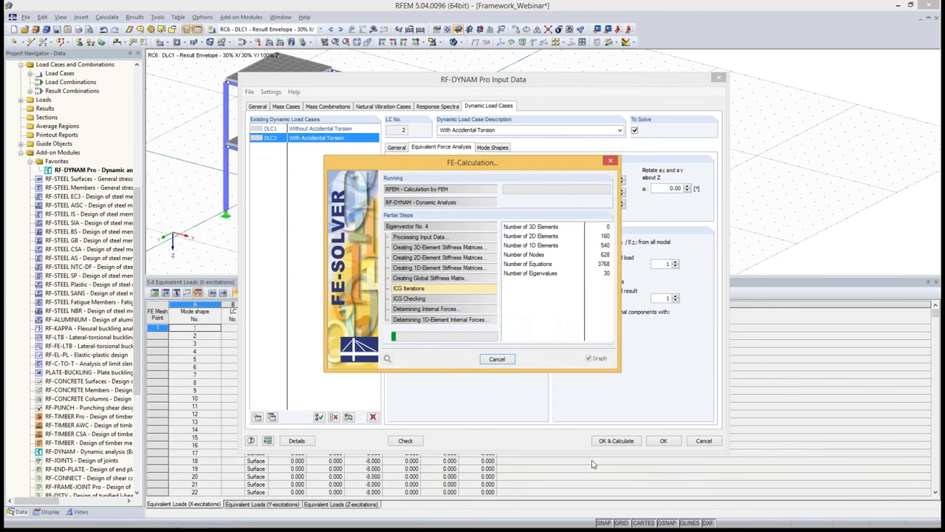
pyautogui.hotkey('alt', 'Tab')
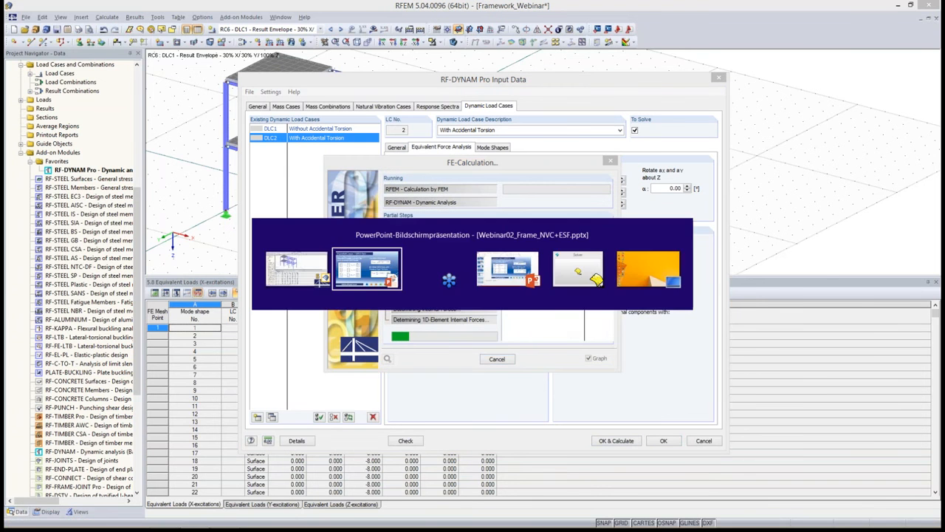
pyautogui.press('Right')
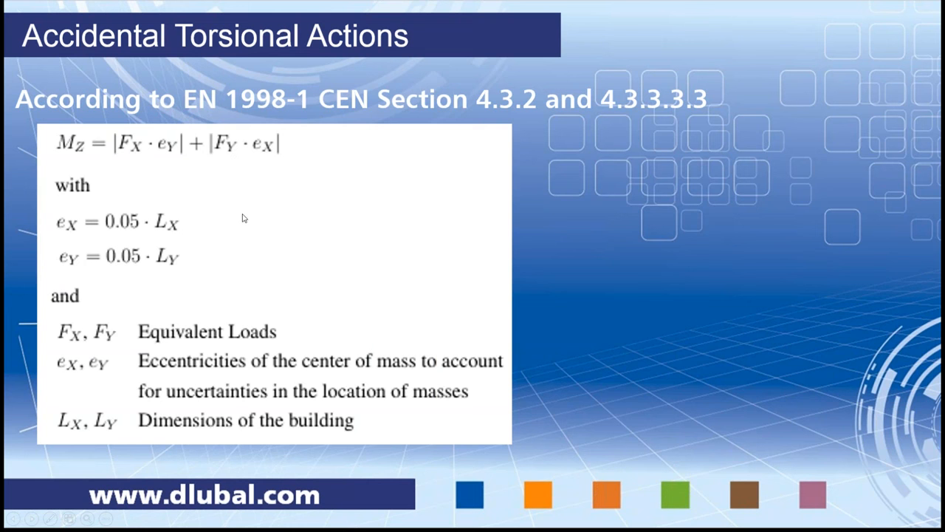
pyautogui.click(278, 251)
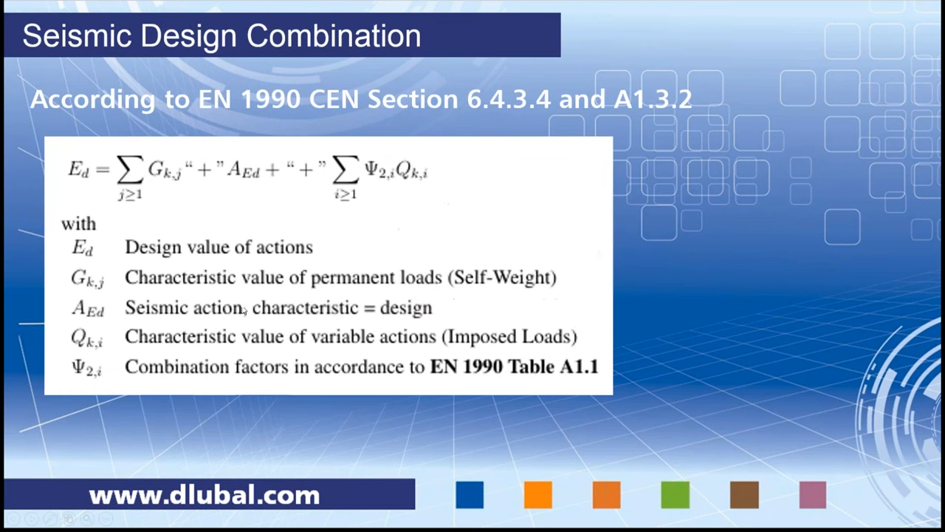
pyautogui.hotkey('alt', 'Tab')
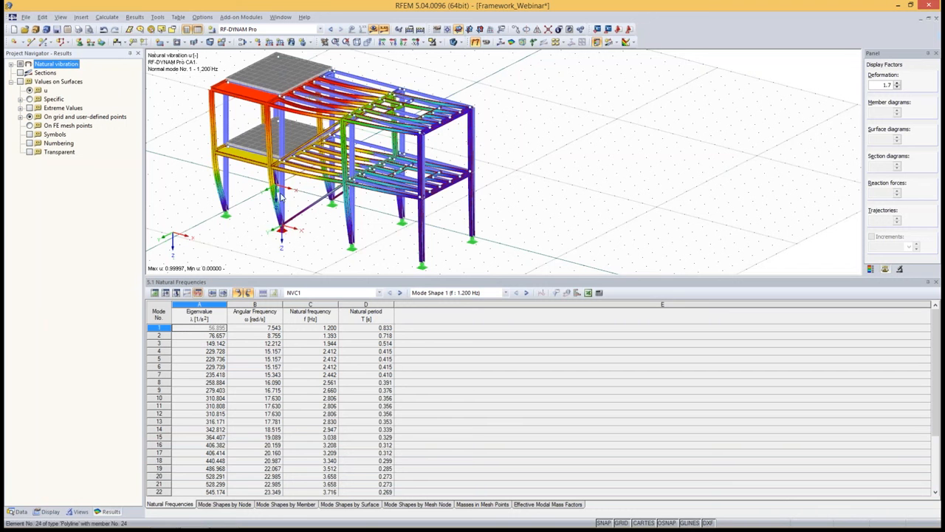
# Compare the generated nodal loads and torsional moments of LC13 and LC14, DLC2 mode shape 1 in direction Y with torsion + and -.
pyautogui.click(300, 29)
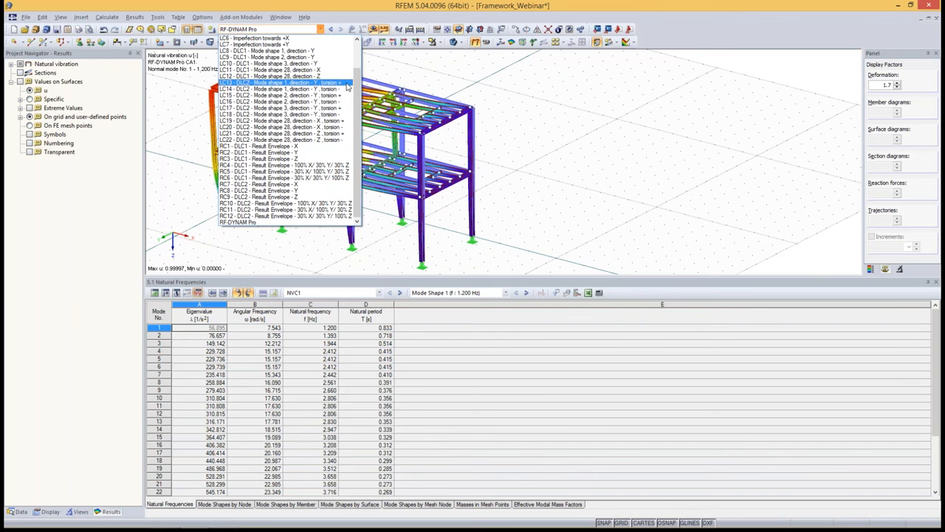
pyautogui.click(344, 83)
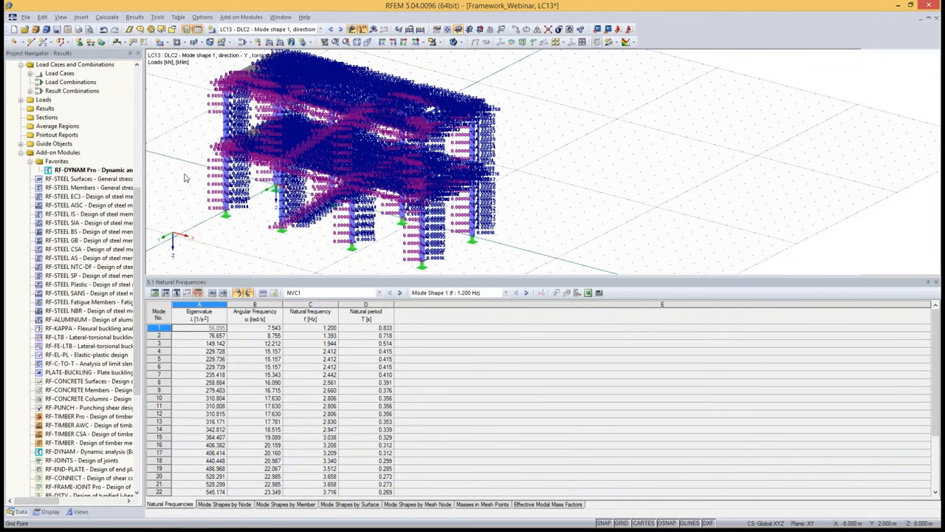
pyautogui.moveTo(176, 150); pyautogui.dragTo(322, 163, button='middle')
pyautogui.scroll(3, 325, 162)
pyautogui.scroll(6, 404, 156)
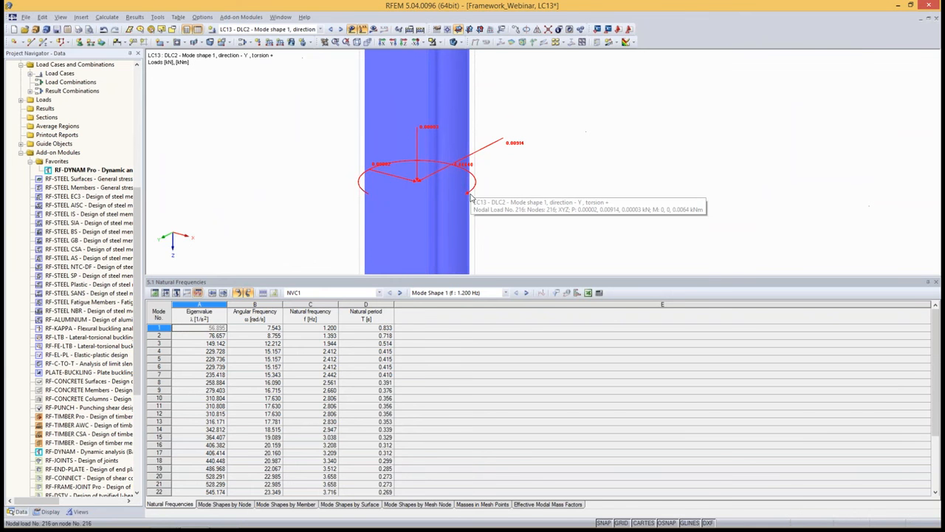
pyautogui.click(277, 30)
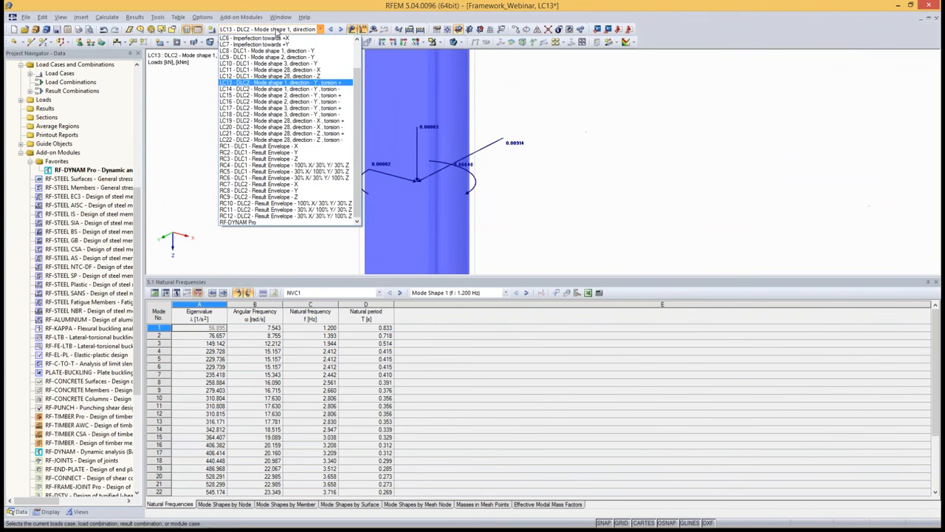
pyautogui.click(294, 90)
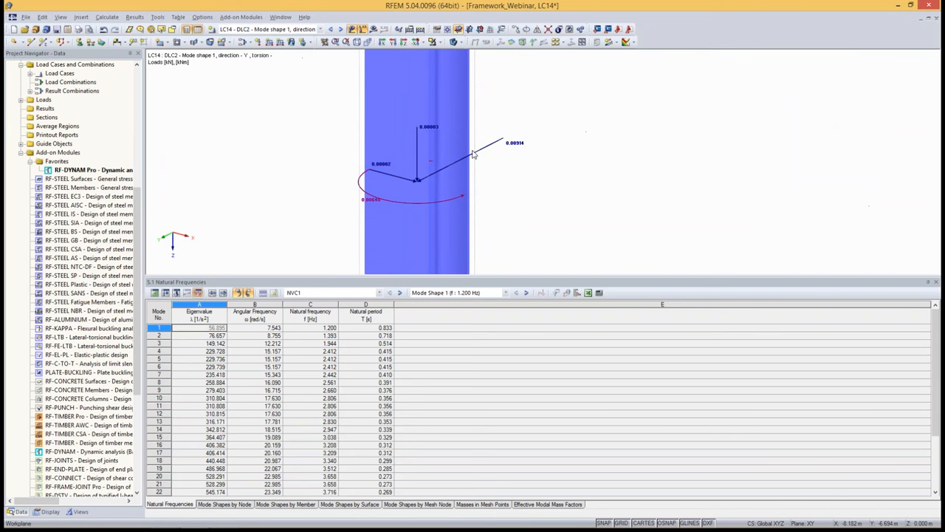
# Examine the DLC2 result envelopes RC7 and RC8 against RC2, including RC8's load case groups and quadratic combination (SRSS) options.
pyautogui.click(240, 42)
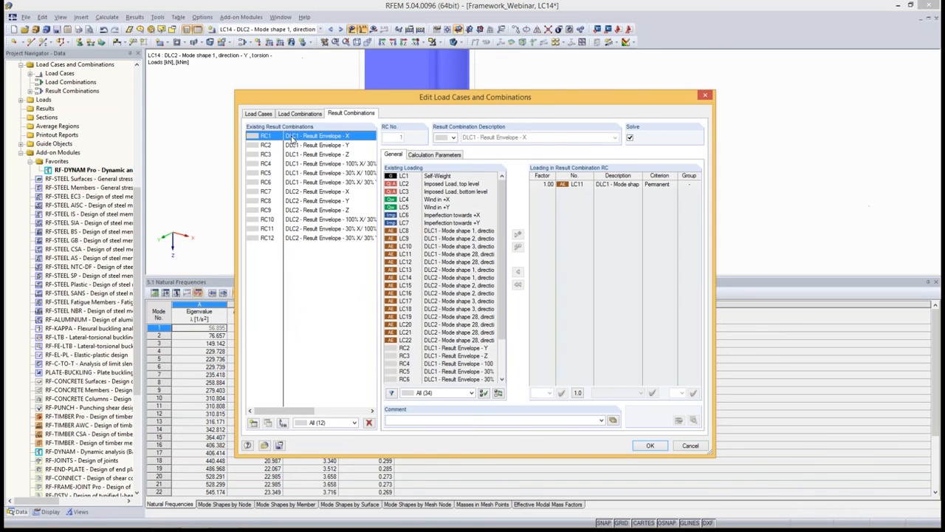
pyautogui.click(296, 193)
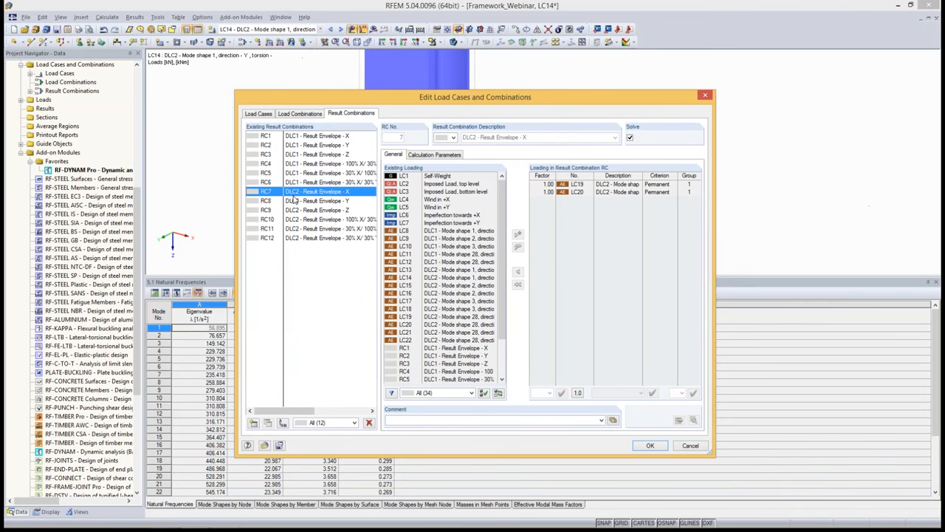
pyautogui.click(296, 201)
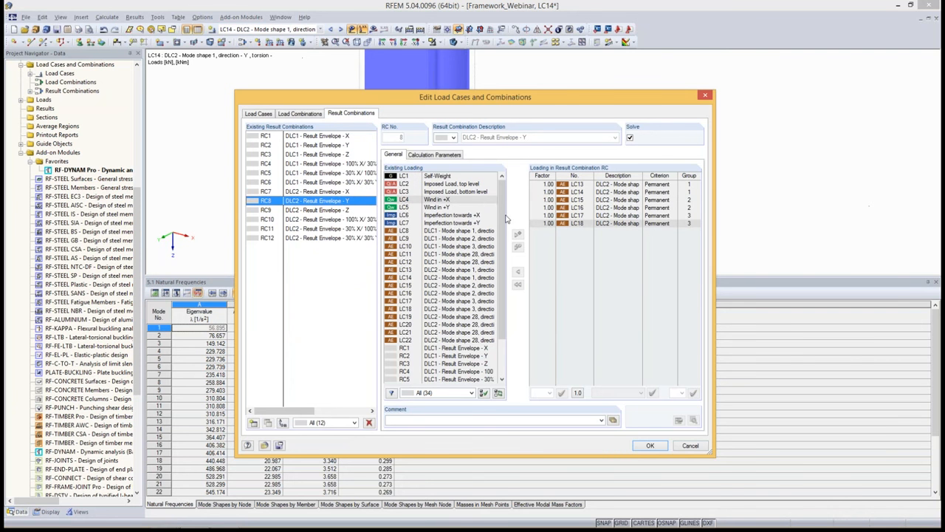
pyautogui.click(311, 146)
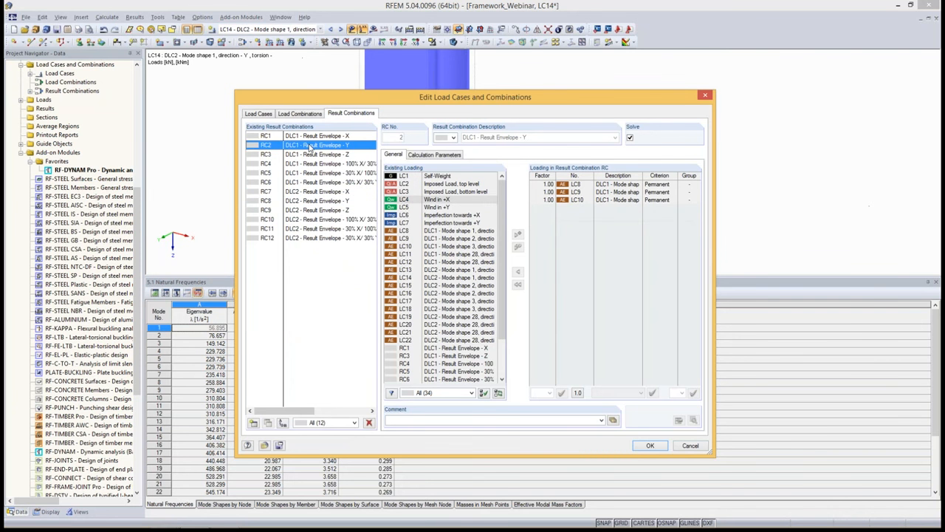
pyautogui.click(314, 200)
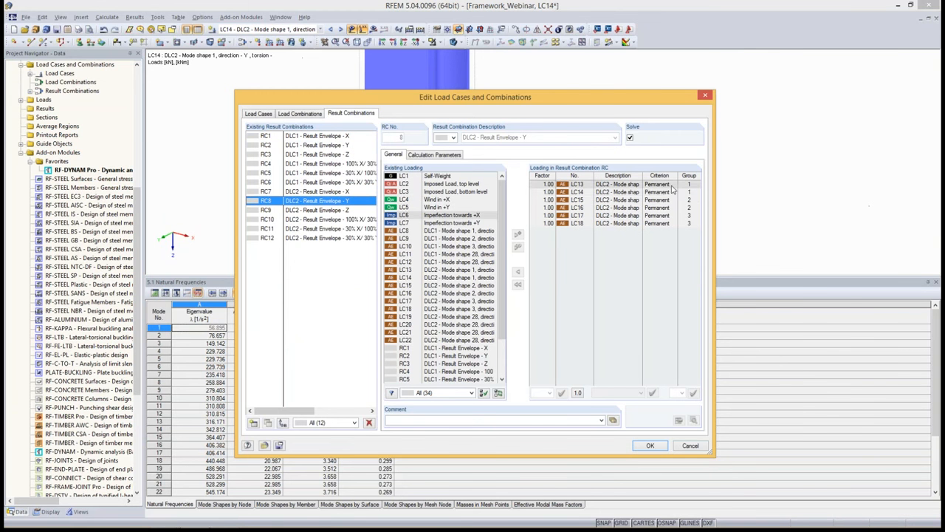
pyautogui.click(665, 194)
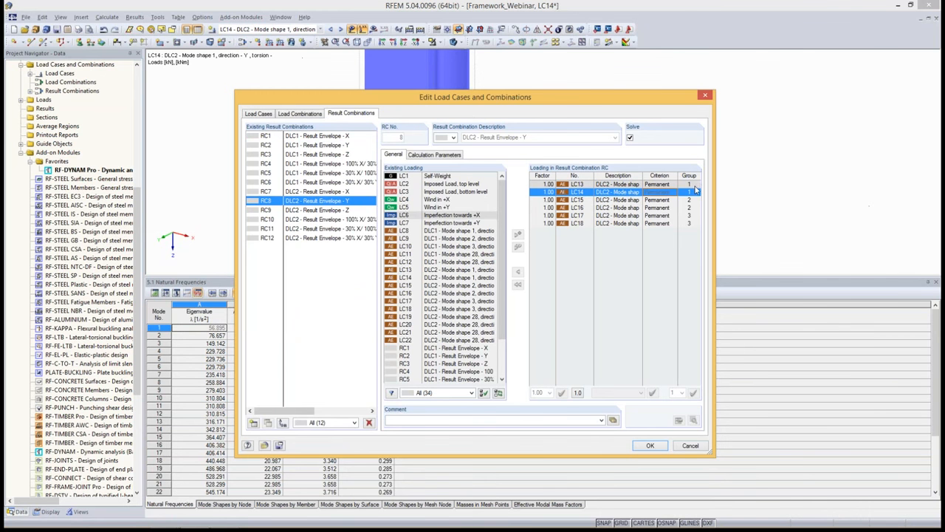
pyautogui.click(436, 154)
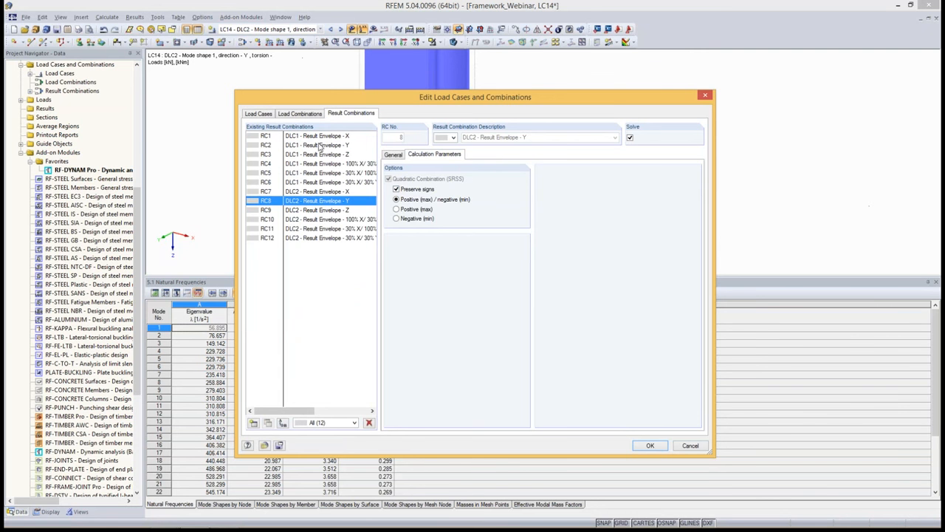
# Review the 100/30 % directional combinations RC10 to RC12 of DLC2 with their calculation parameters and factors, and close the combinations dialog.
pyautogui.click(323, 220)
pyautogui.click(325, 229)
pyautogui.click(325, 238)
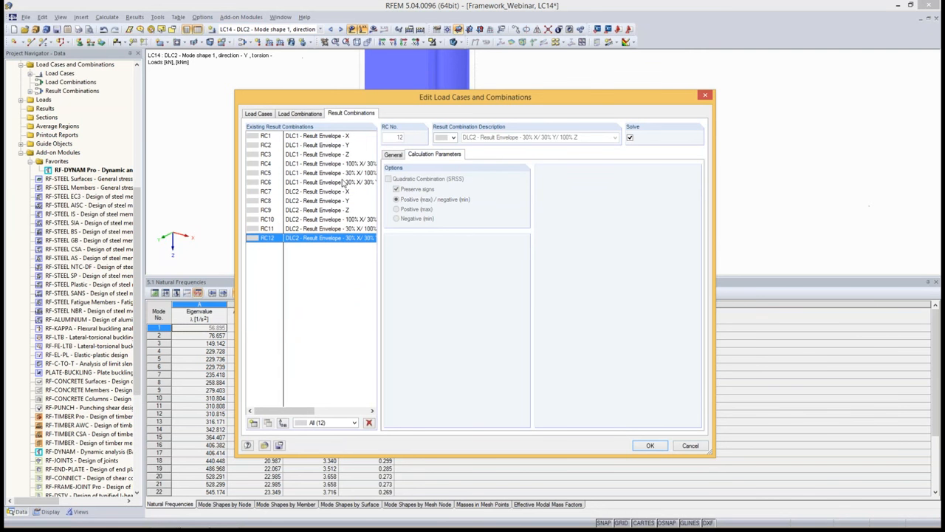
pyautogui.click(393, 154)
pyautogui.click(549, 191)
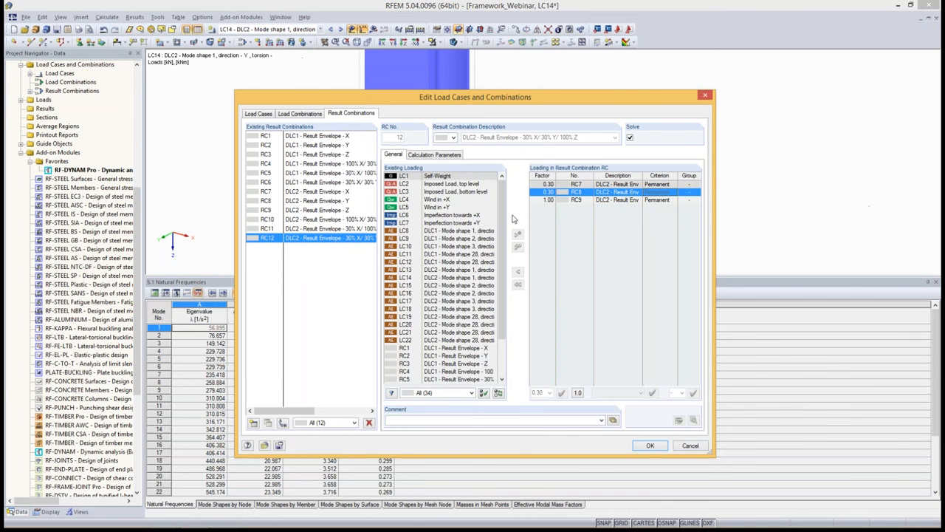
pyautogui.click(336, 221)
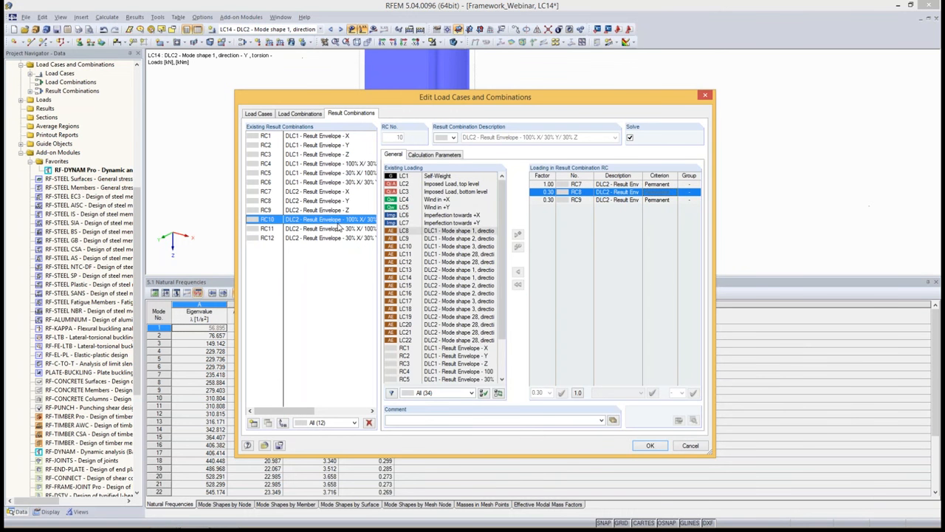
pyautogui.click(650, 446)
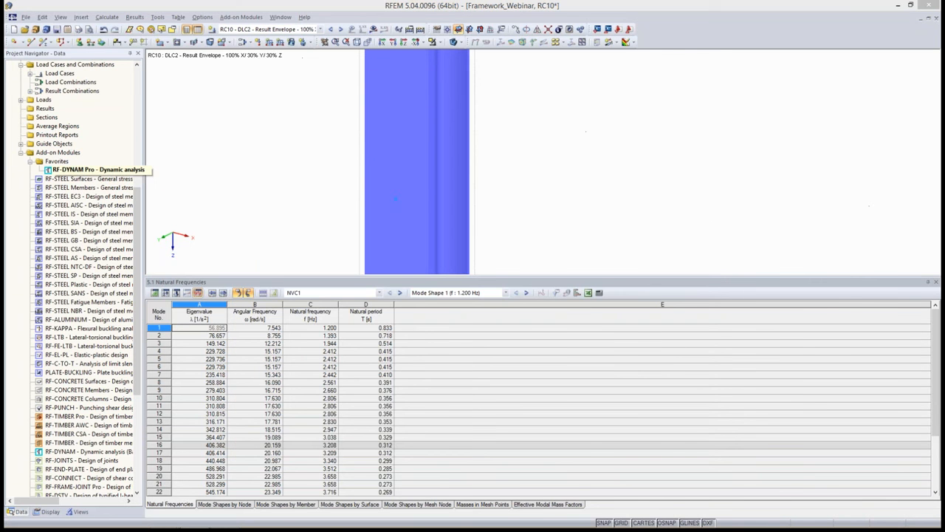
# Exclude dynamic load case DLC1 "Without Accidental Torsion" from the RF-DYNAM Pro calculation.
pyautogui.click(488, 108)
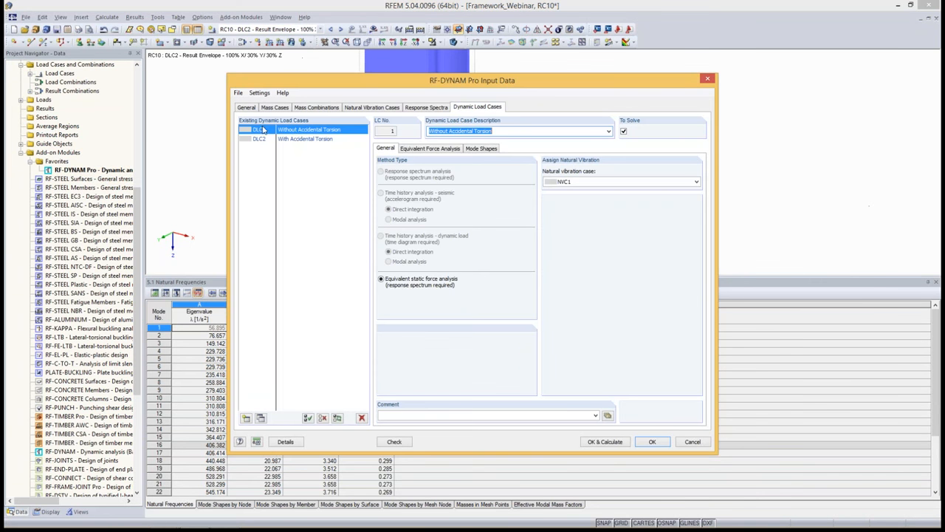
pyautogui.click(290, 140)
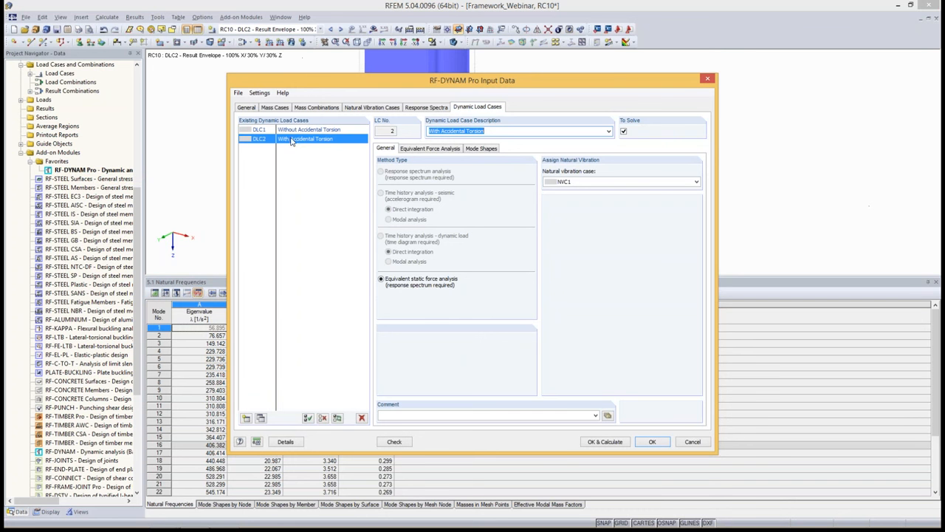
pyautogui.click(295, 131)
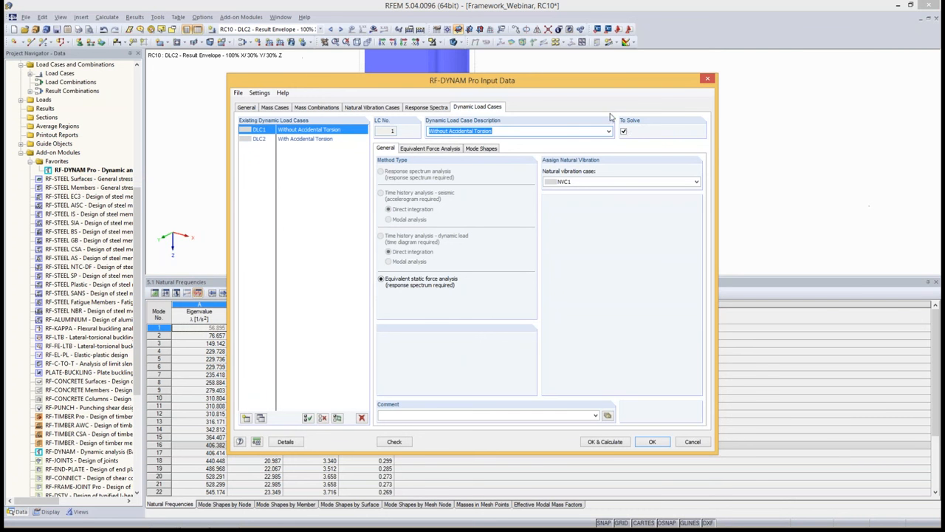
pyautogui.click(624, 132)
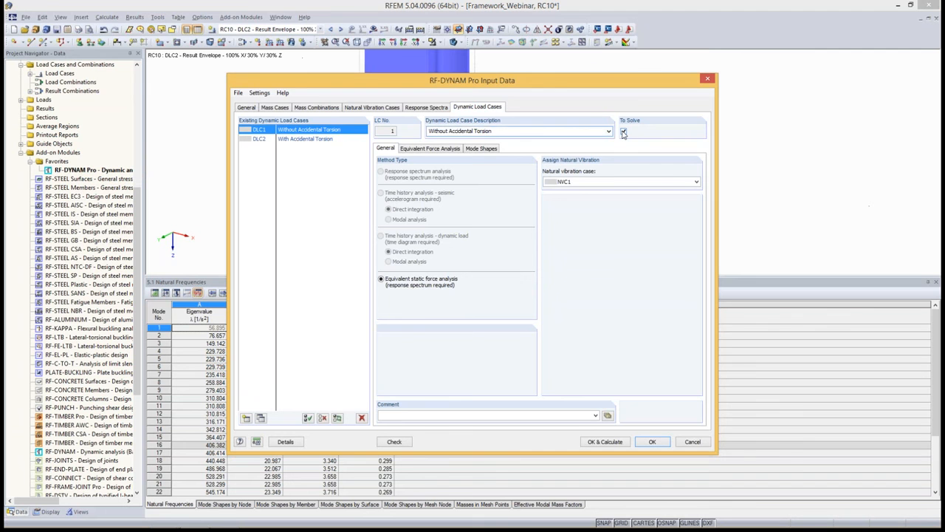
# Deactivate the Z-direction response spectrum in DLC2, check its selected mode shapes, and recalculate the dynamic analysis.
pyautogui.click(286, 140)
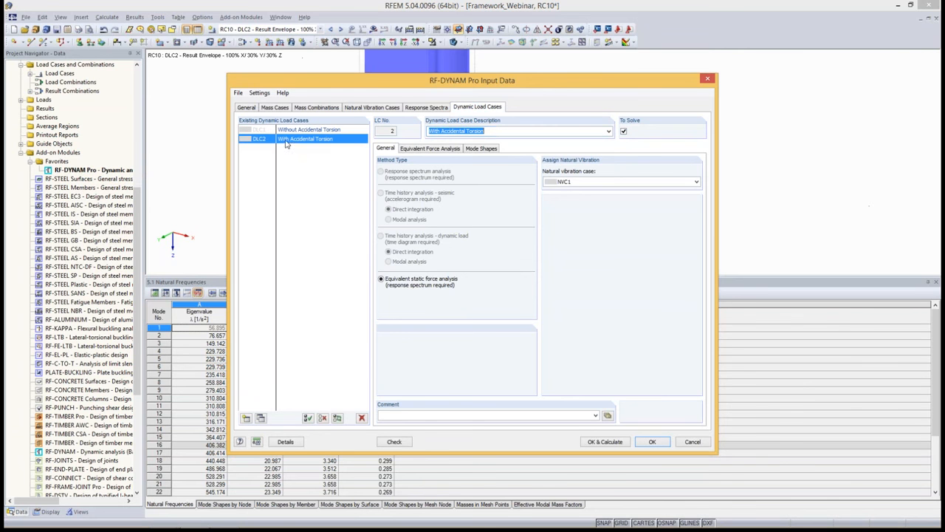
pyautogui.click(450, 149)
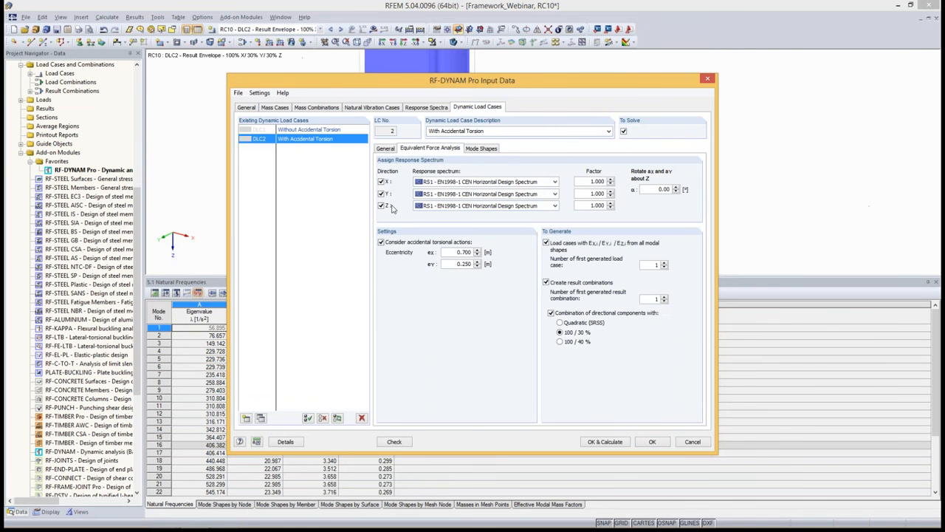
pyautogui.click(380, 207)
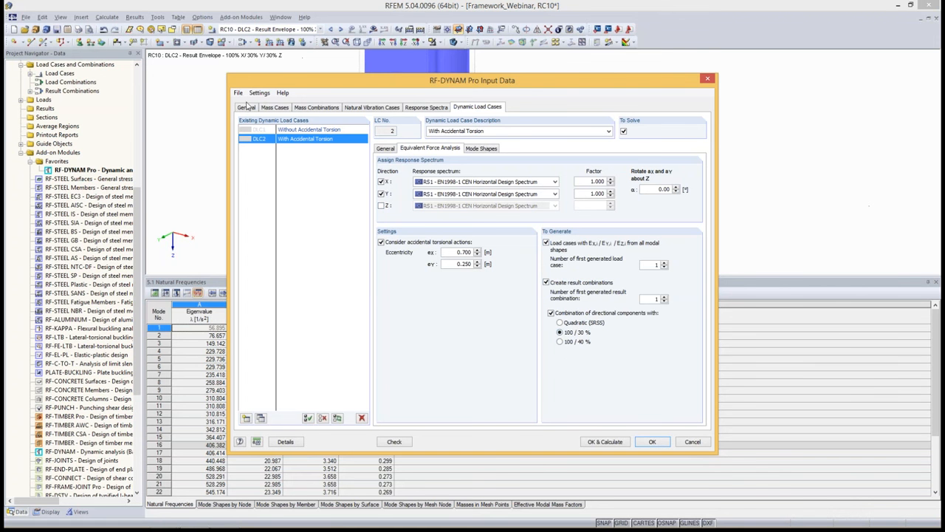
pyautogui.click(480, 148)
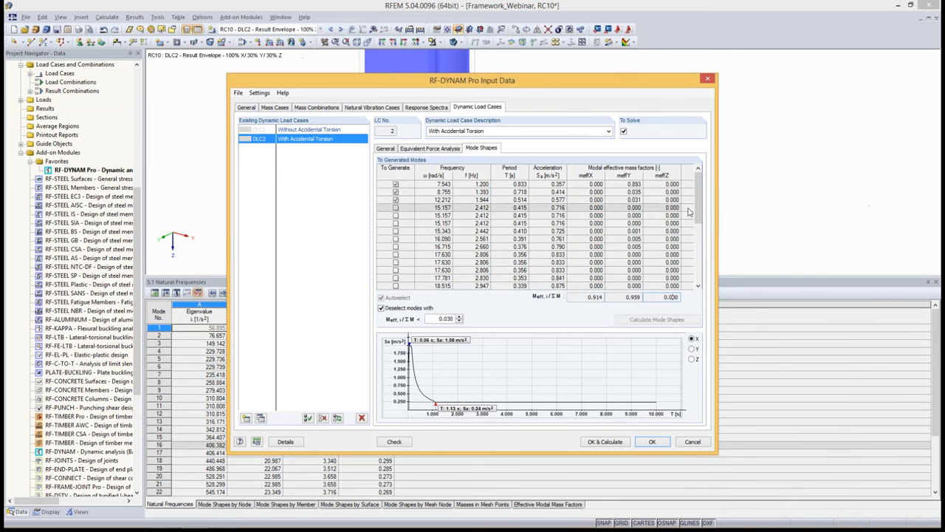
pyautogui.click(379, 149)
pyautogui.click(608, 441)
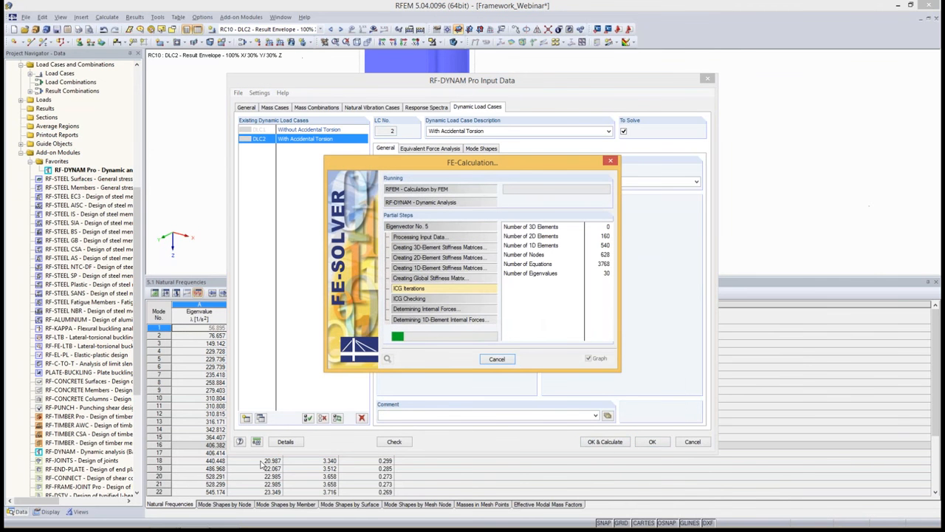
pyautogui.hotkey('alt', 'Tab')
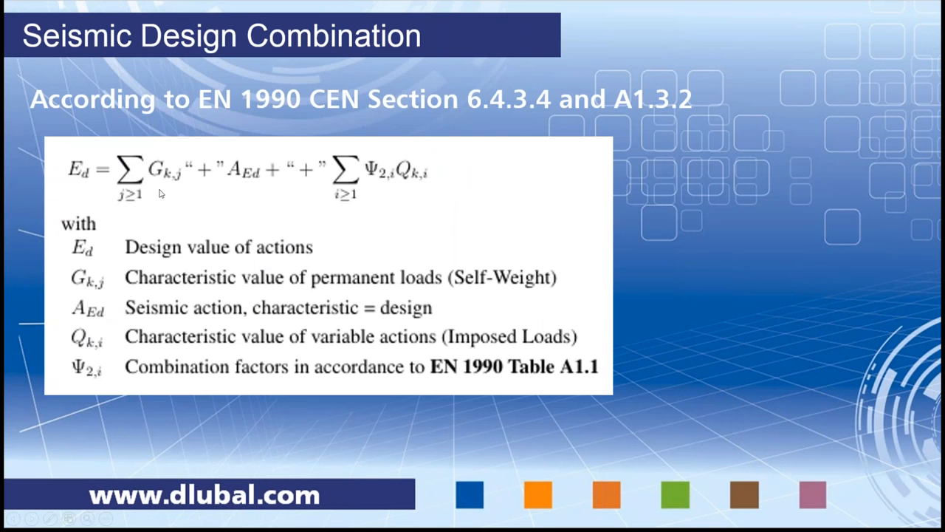
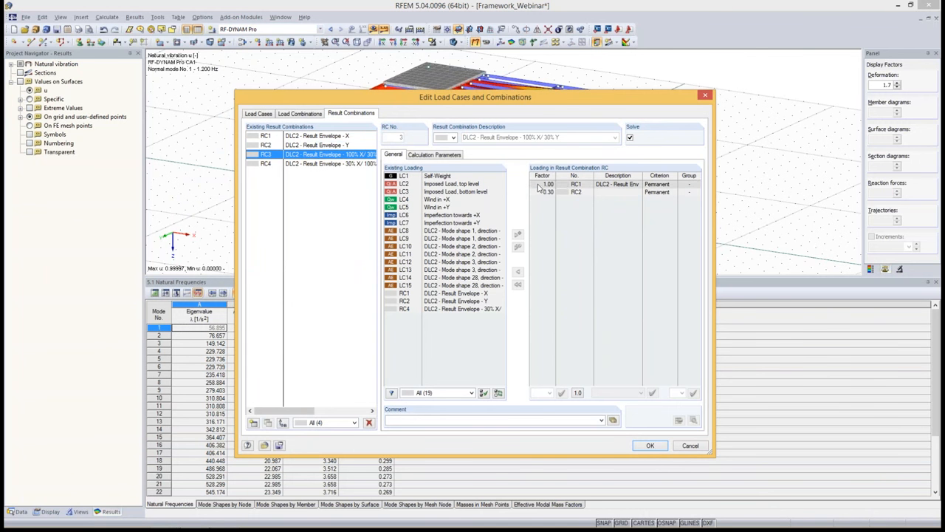
# Create a new result combination RC5 and add LC1 Self-Weight to it with a factor of 1.00.
pyautogui.click(338, 164)
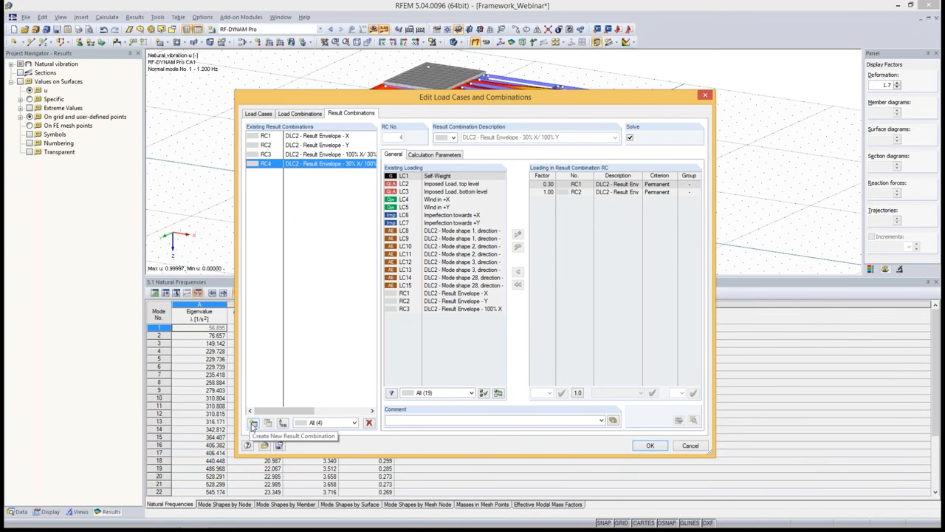
pyautogui.click(253, 424)
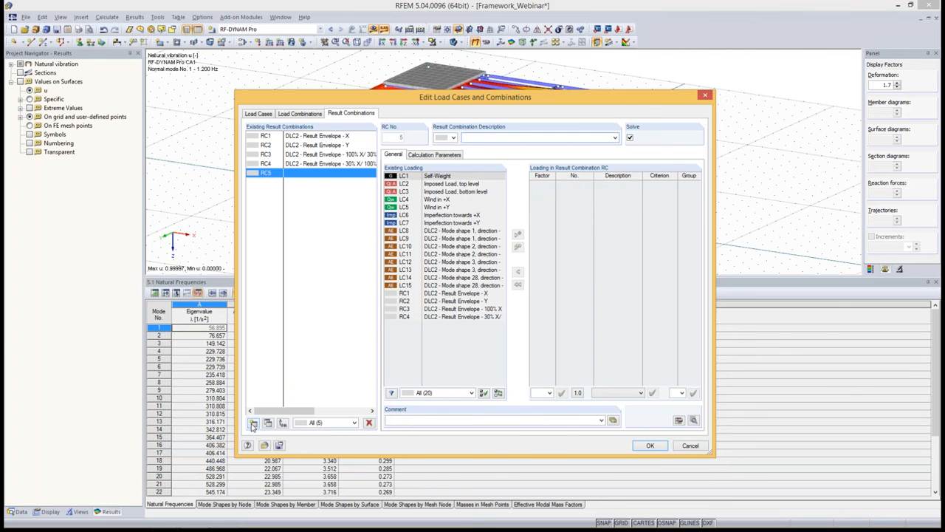
pyautogui.click(456, 178)
pyautogui.click(517, 234)
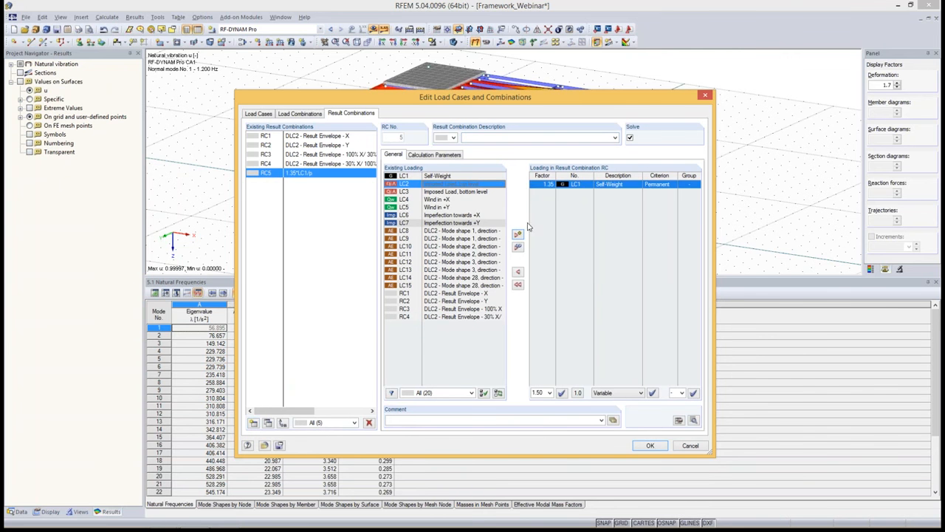
pyautogui.click(543, 186)
pyautogui.click(551, 184)
pyautogui.click(547, 212)
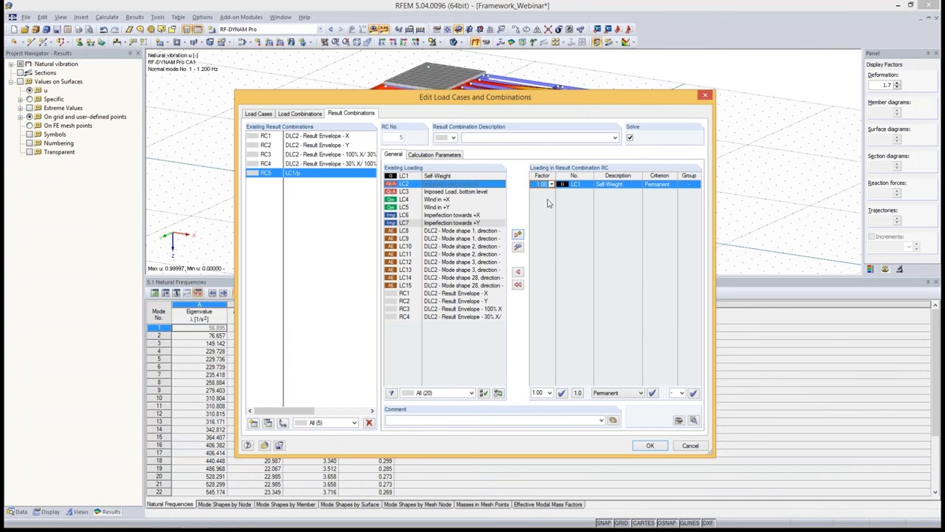
# Add imposed loads LC2 and LC3 to RC5 and set the factor of LC2 to 0.3.
pyautogui.click(452, 185)
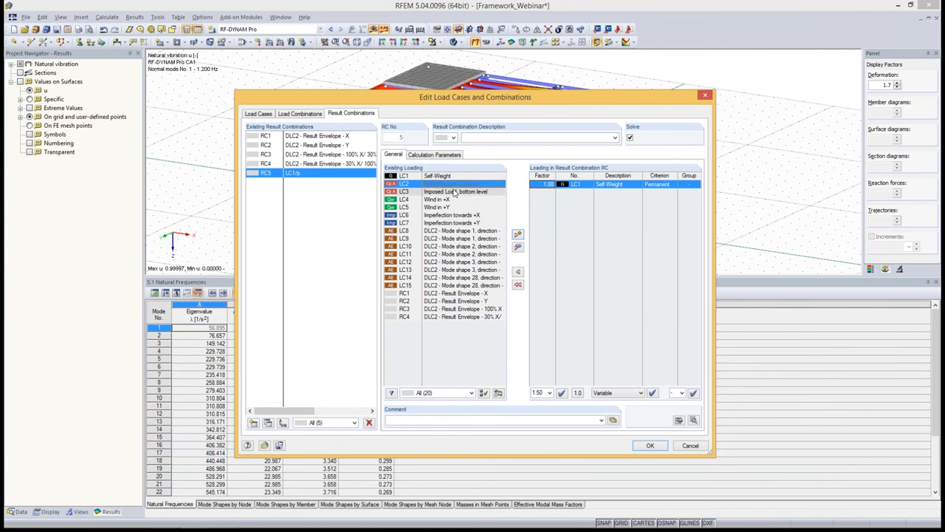
pyautogui.keyDown('ctrl'); pyautogui.click(455, 192); pyautogui.keyUp('ctrl')
pyautogui.click(518, 235)
pyautogui.click(534, 192)
pyautogui.click(551, 193)
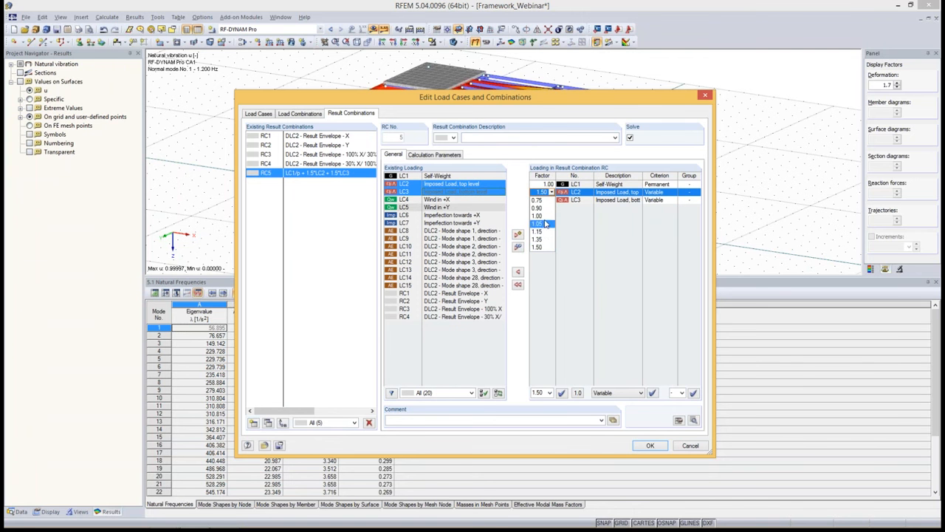
pyautogui.click(543, 192)
pyautogui.click(543, 393)
pyautogui.write('0.3')
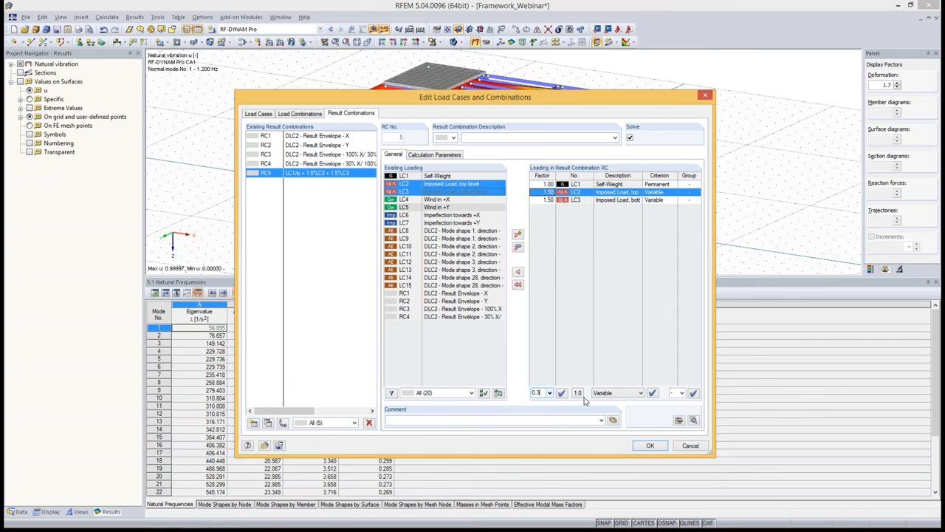
pyautogui.click(562, 394)
# Set the factor of imposed load LC3 in RC5 to 0.3.
pyautogui.click(544, 200)
pyautogui.click(547, 393)
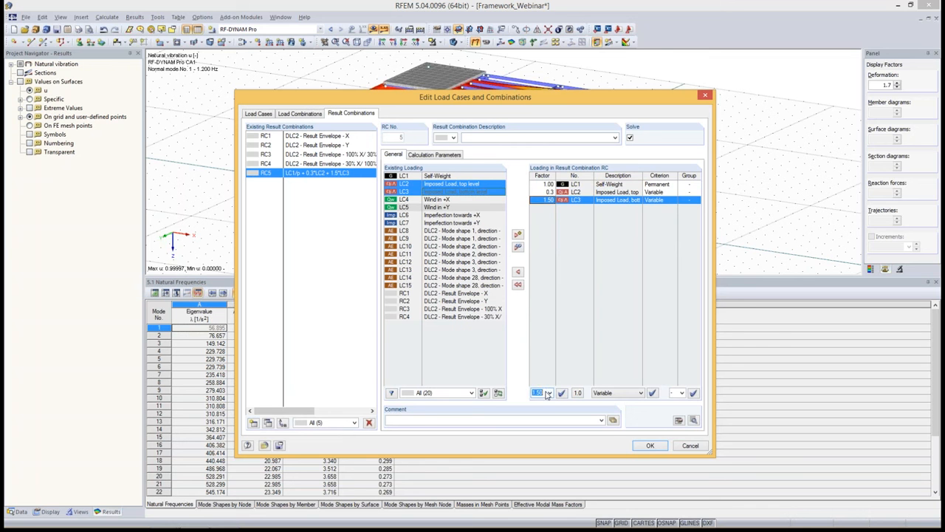
pyautogui.write('p + 0.')
pyautogui.write('3')
pyautogui.click(561, 393)
# Set the criterion of imposed loads LC2 and LC3 in RC5 to Permanent.
pyautogui.click(655, 192)
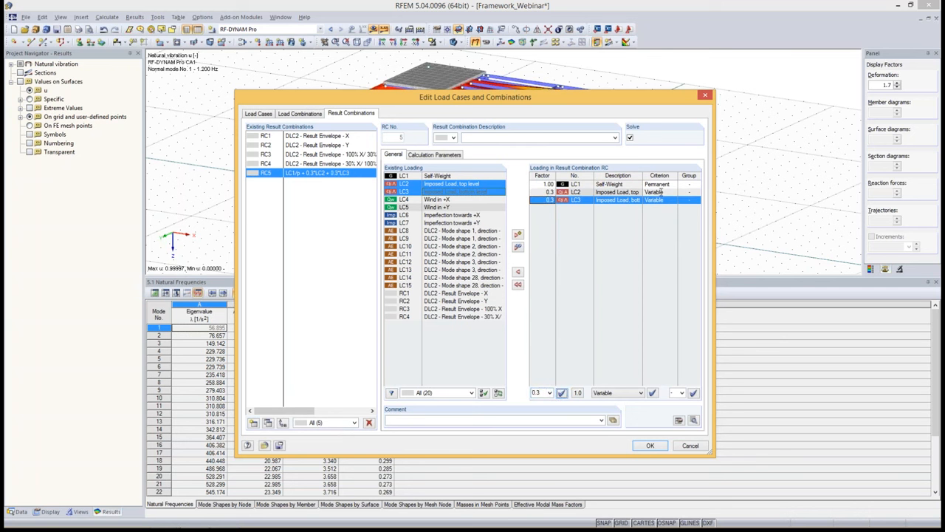
pyautogui.click(674, 192)
pyautogui.click(665, 200)
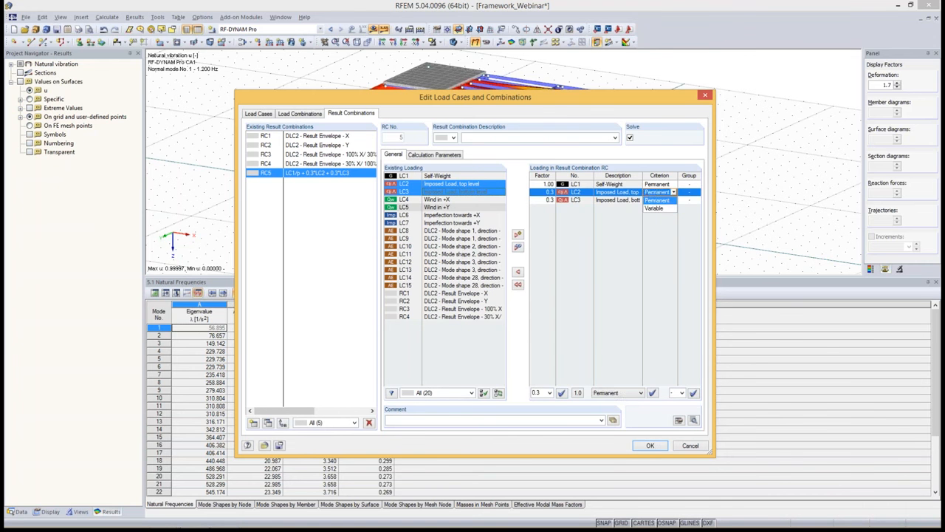
pyautogui.click(674, 201)
pyautogui.click(673, 202)
pyautogui.click(657, 209)
pyautogui.click(655, 184)
pyautogui.click(656, 192)
pyautogui.click(542, 184)
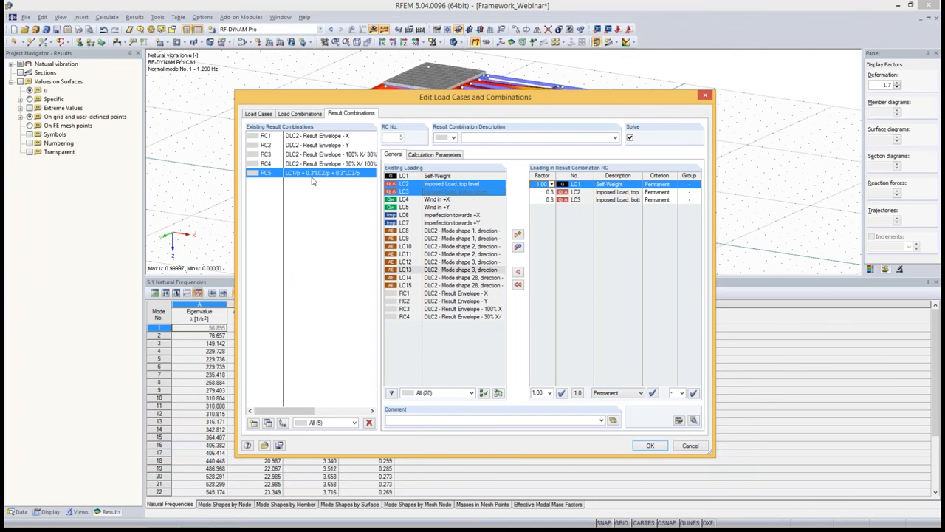
# Add the directional result envelopes RC3 and RC4 to RC5 as alternatives in group 1 with factor 1.00.
pyautogui.click(416, 311)
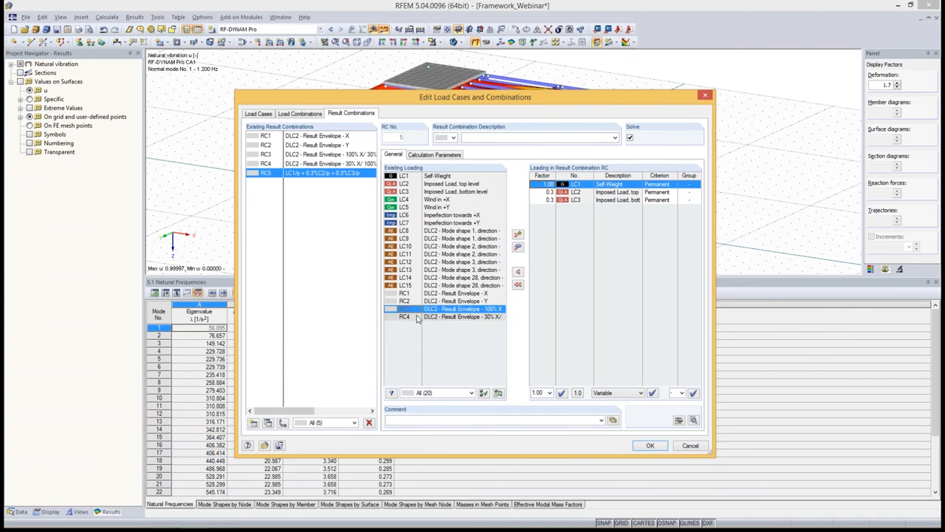
pyautogui.keyDown('shift'); pyautogui.click(419, 317); pyautogui.keyUp('shift')
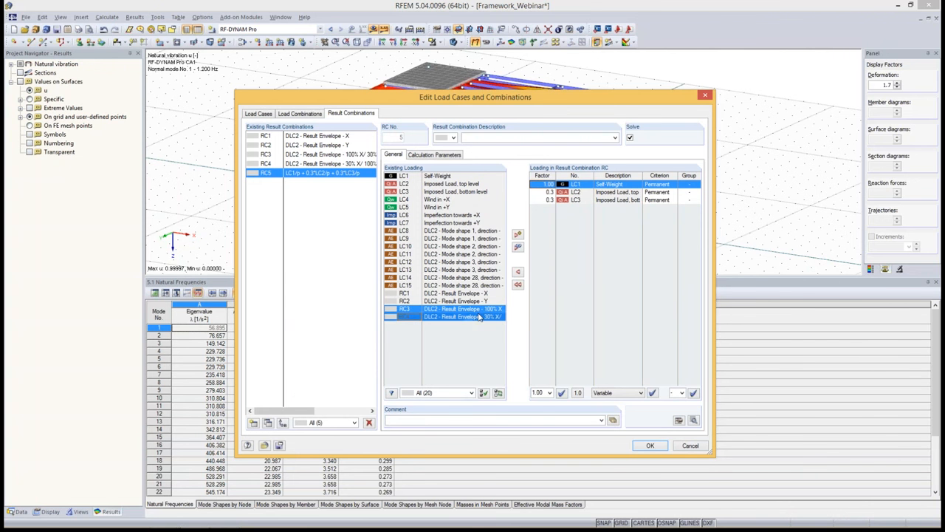
pyautogui.click(518, 248)
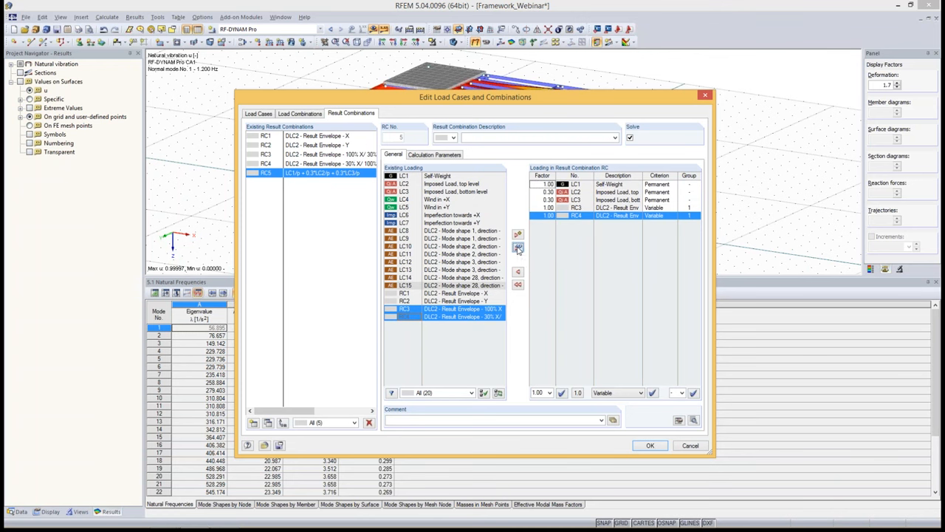
pyautogui.click(695, 207)
pyautogui.click(695, 215)
pyautogui.click(695, 207)
pyautogui.click(694, 215)
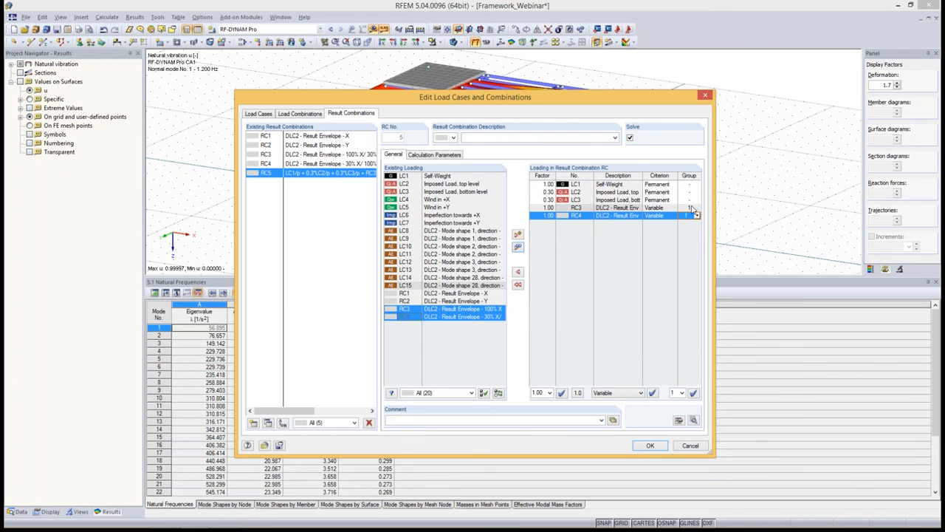
# Set the criterion of RC3 and RC4 within RC5 to Permanent.
pyautogui.click(665, 208)
pyautogui.click(673, 208)
pyautogui.click(670, 215)
pyautogui.click(670, 215)
pyautogui.click(673, 215)
pyautogui.click(661, 223)
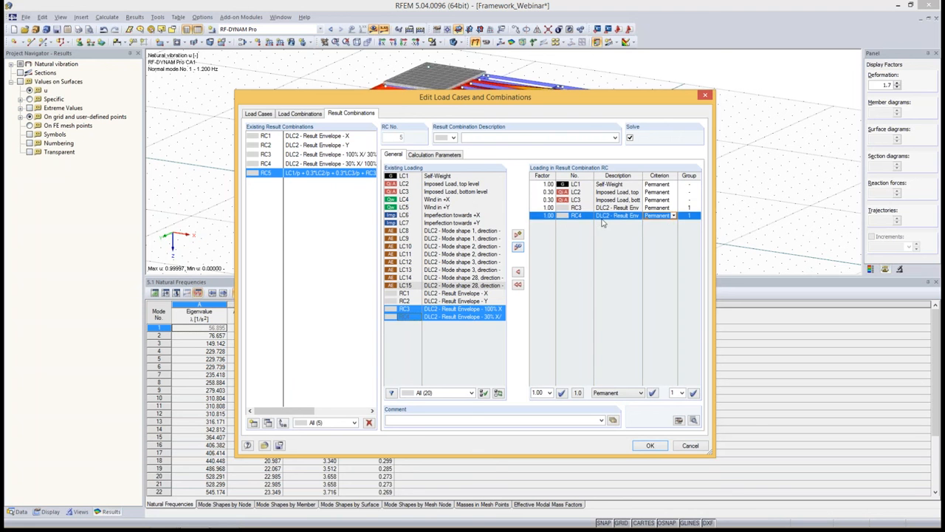
pyautogui.click(544, 215)
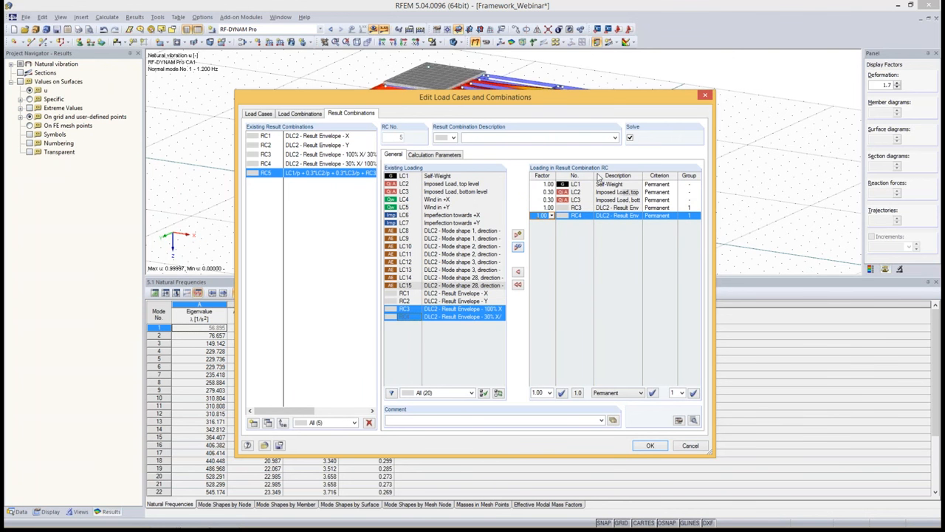
# Describe RC5 as "Seismic Design Combination", accept the combinations and calculate its results.
pyautogui.click(513, 138)
pyautogui.write('Seis')
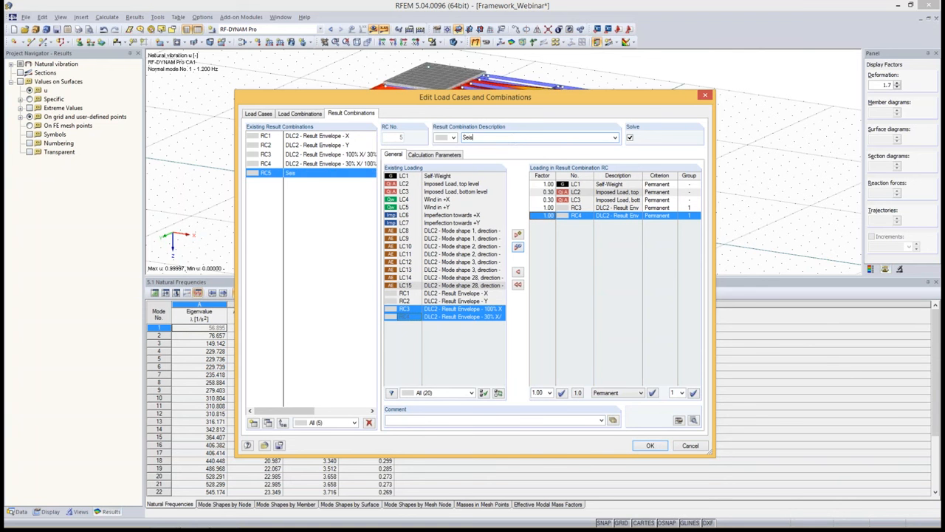
pyautogui.write('mic Design Combination')
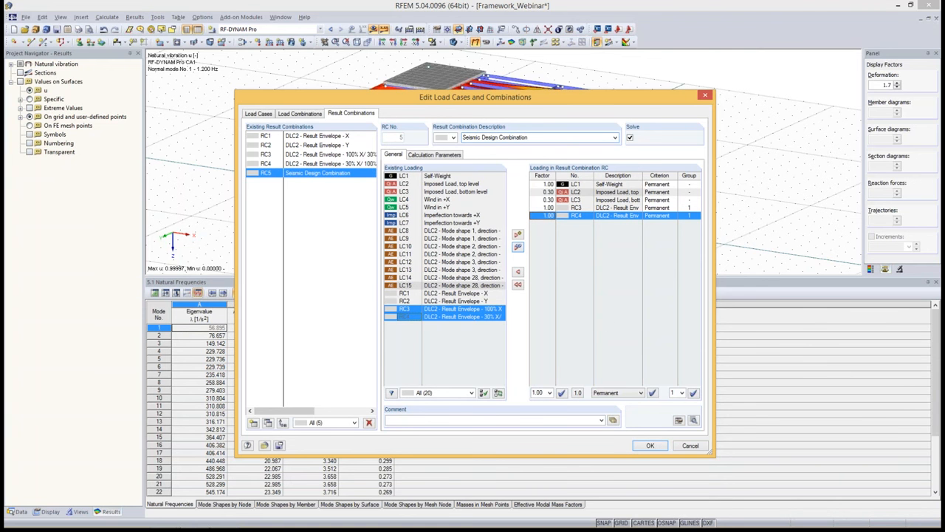
pyautogui.click(650, 446)
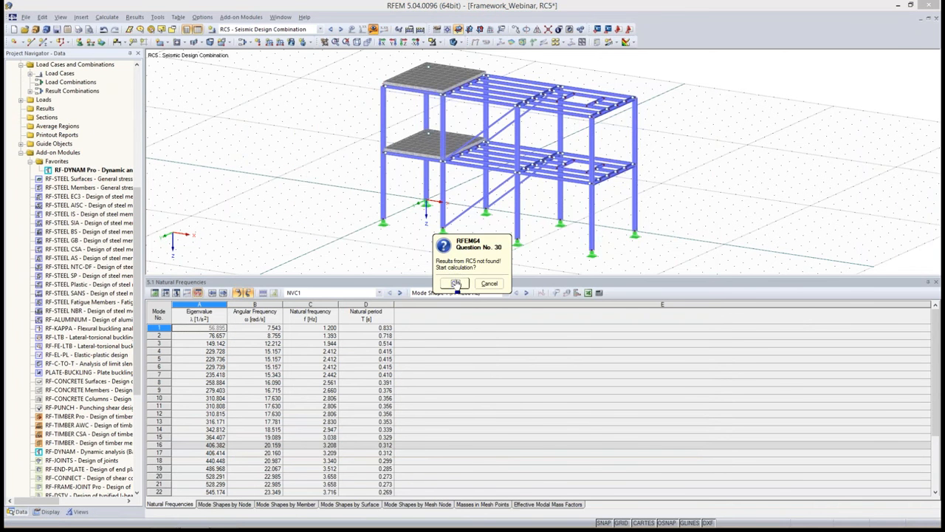
pyautogui.click(456, 282)
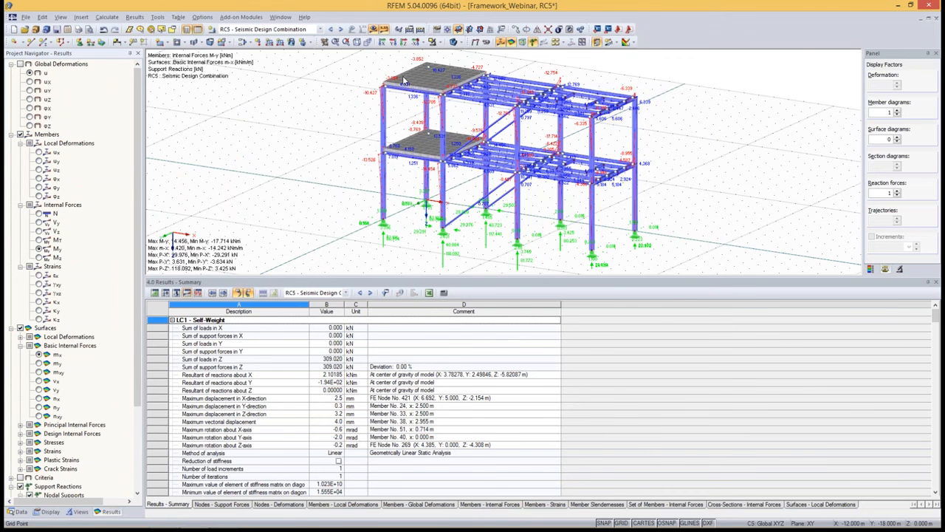
# Display the global deformations u of RC5 as Max Values only, together with the colour scale.
pyautogui.click(456, 42)
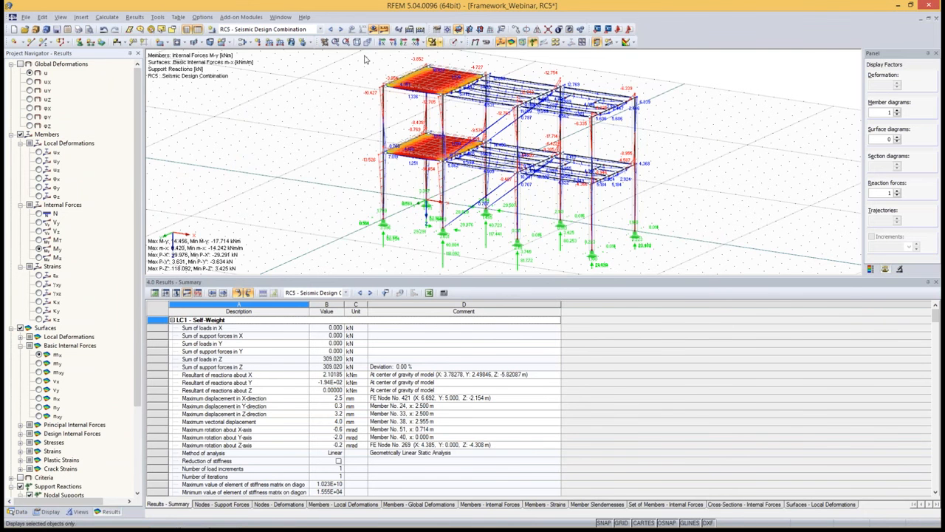
pyautogui.click(30, 74)
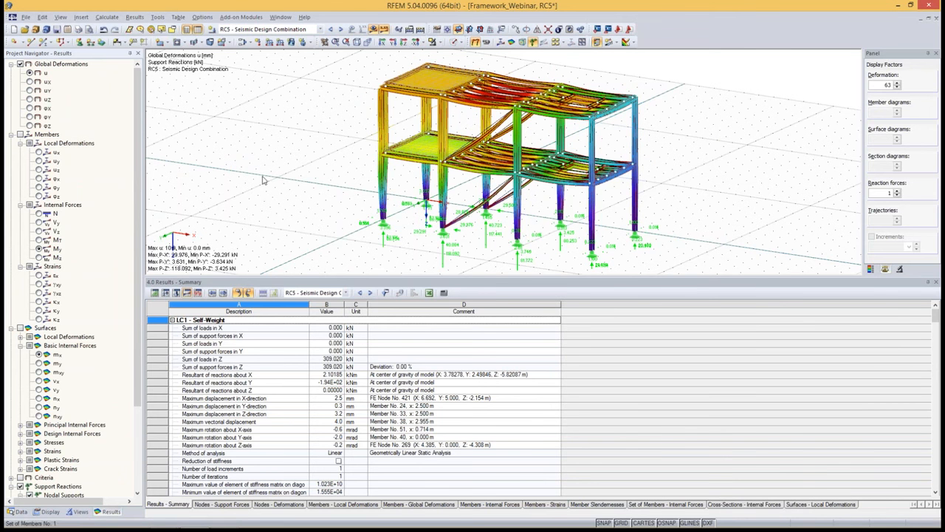
pyautogui.moveTo(136, 195); pyautogui.dragTo(136, 285)
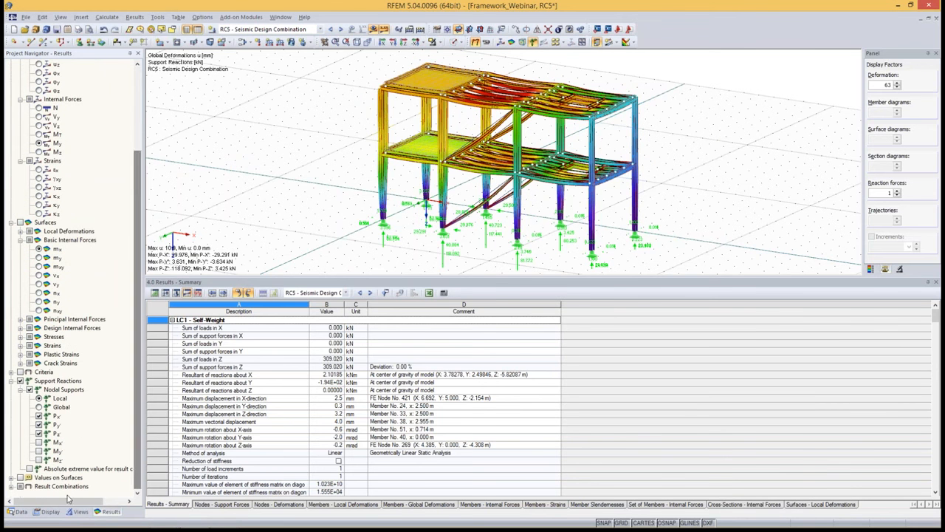
pyautogui.click(11, 487)
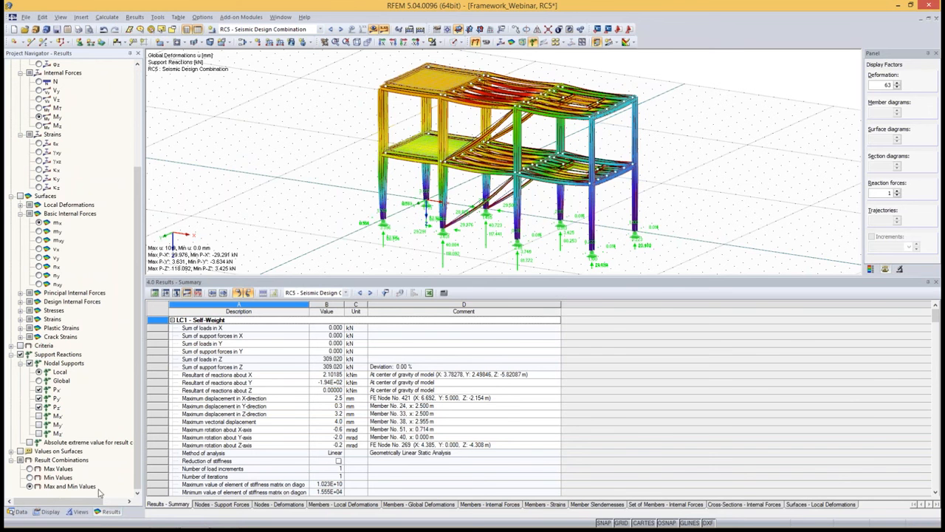
pyautogui.click(30, 469)
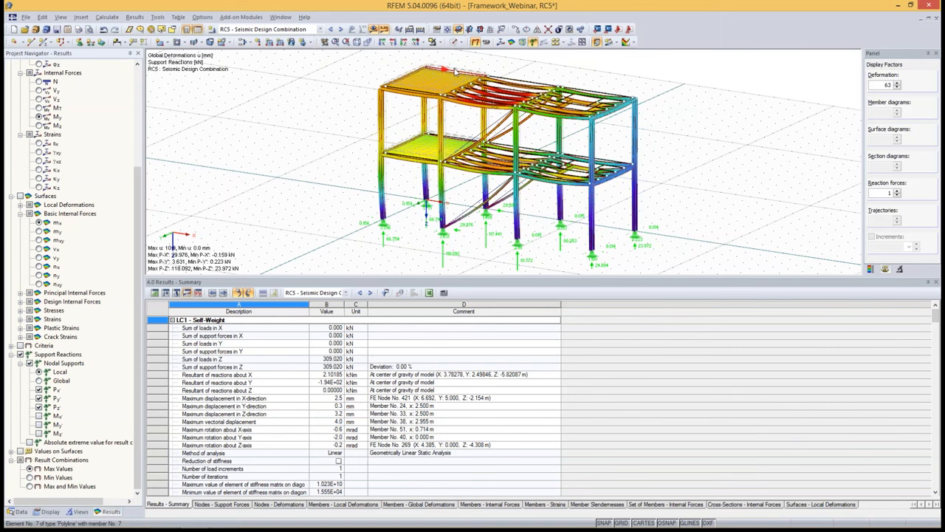
pyautogui.click(871, 269)
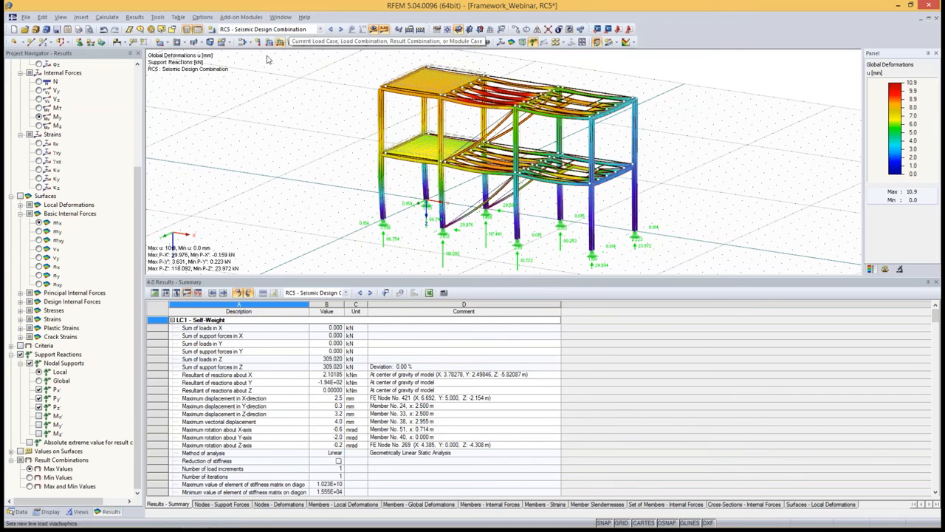
# Check the standards and national annexes available for classifying load cases in the model's general data, leaving EN 1990 and CEN selected.
pyautogui.scroll(5, 113, 278)
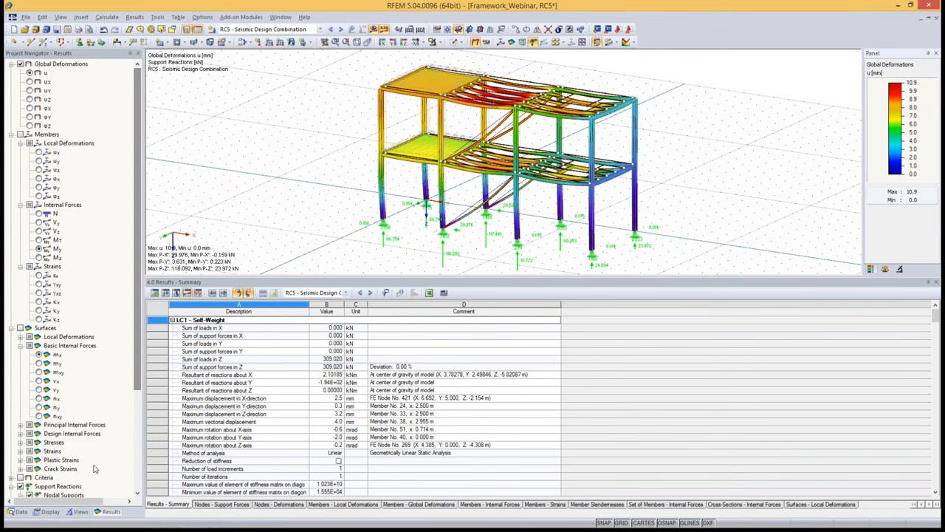
pyautogui.click(18, 511)
pyautogui.scroll(4, 63, 213)
pyautogui.scroll(5, 64, 214)
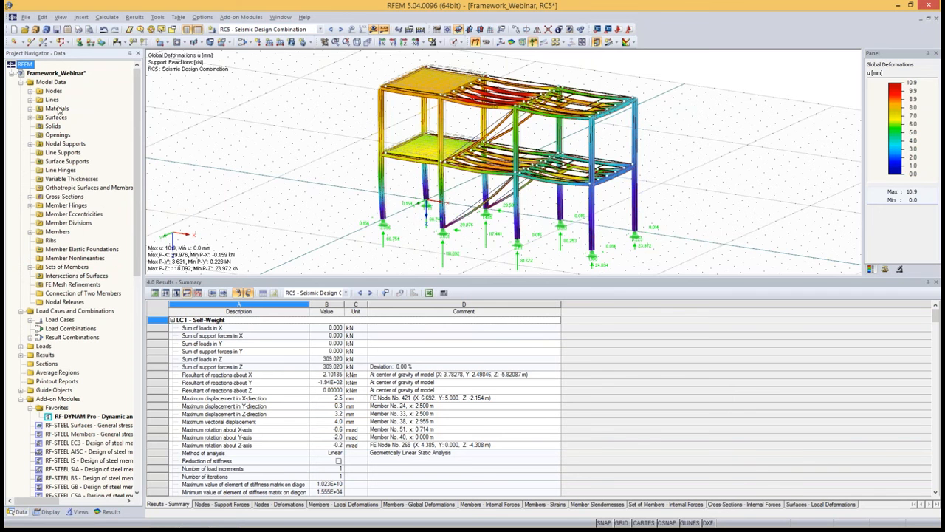
pyautogui.rightClick(87, 75)
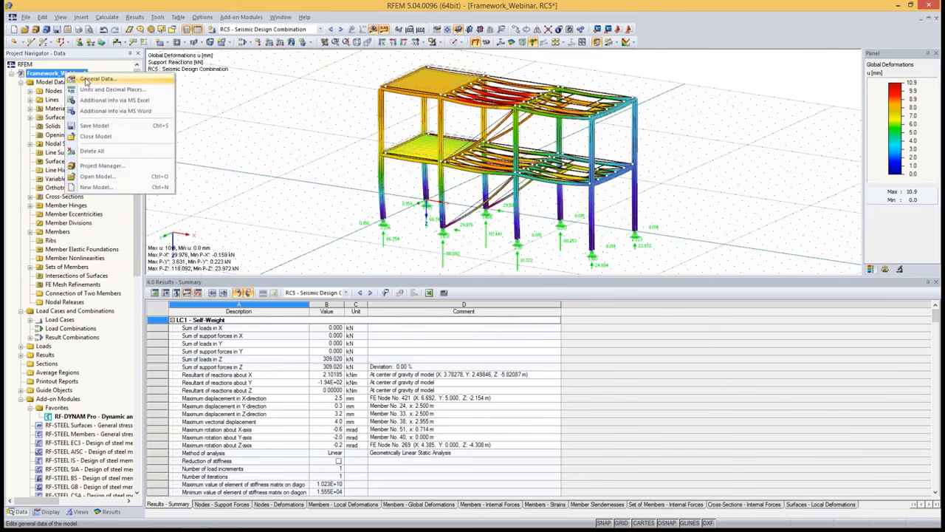
pyautogui.click(96, 79)
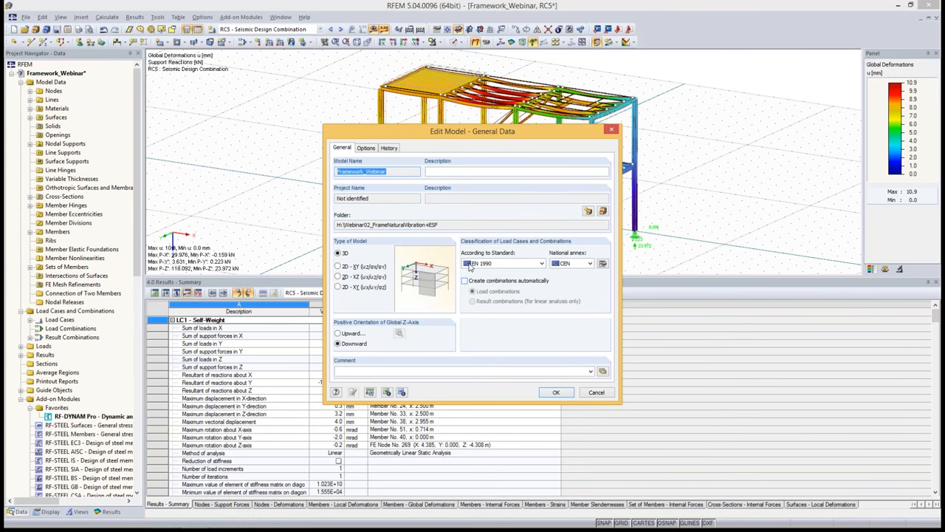
pyautogui.click(525, 264)
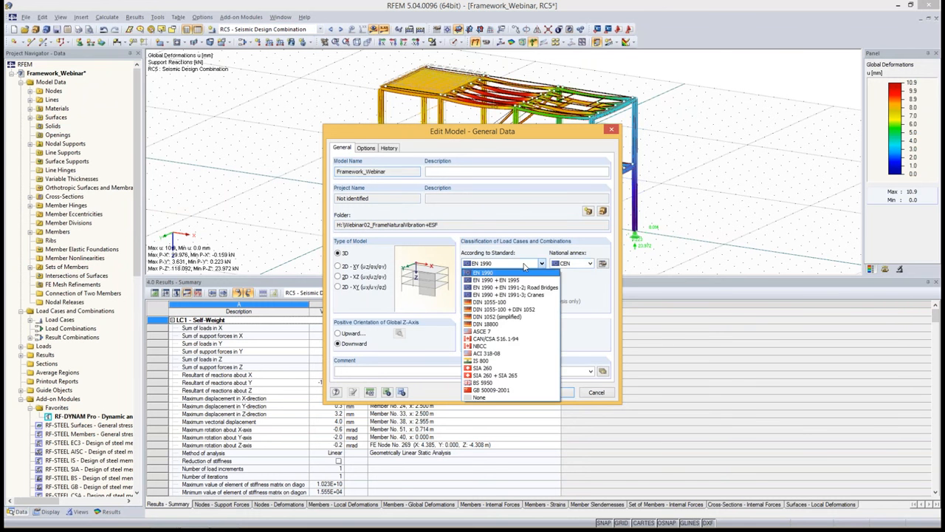
pyautogui.click(525, 266)
pyautogui.click(577, 264)
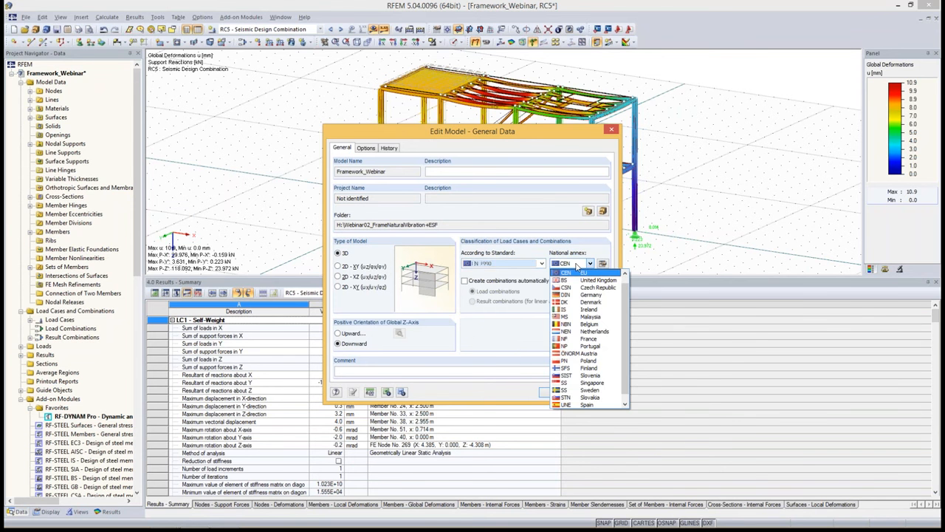
pyautogui.click(577, 268)
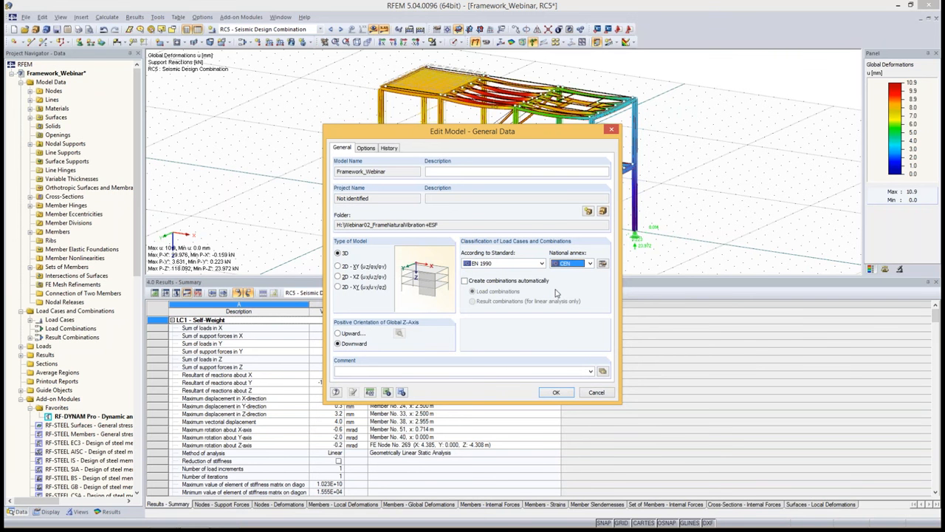
pyautogui.click(590, 395)
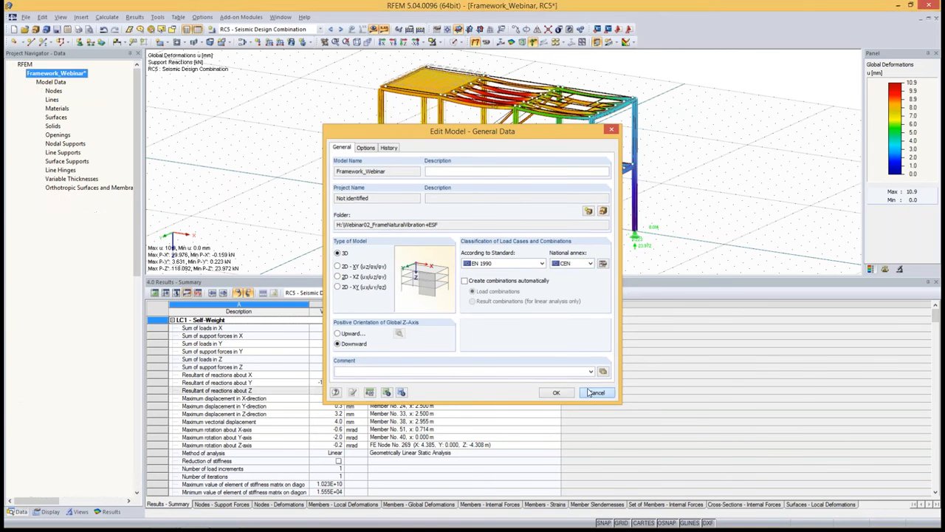
# Review the loading, factors, criteria and groups of result combination RC5 "Seismic Design Combination".
pyautogui.click(242, 44)
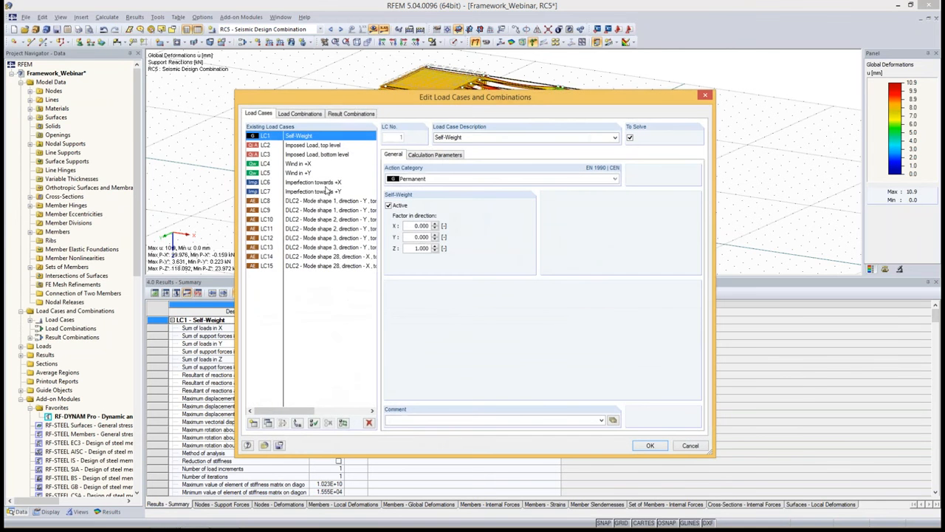
pyautogui.click(351, 113)
pyautogui.click(314, 173)
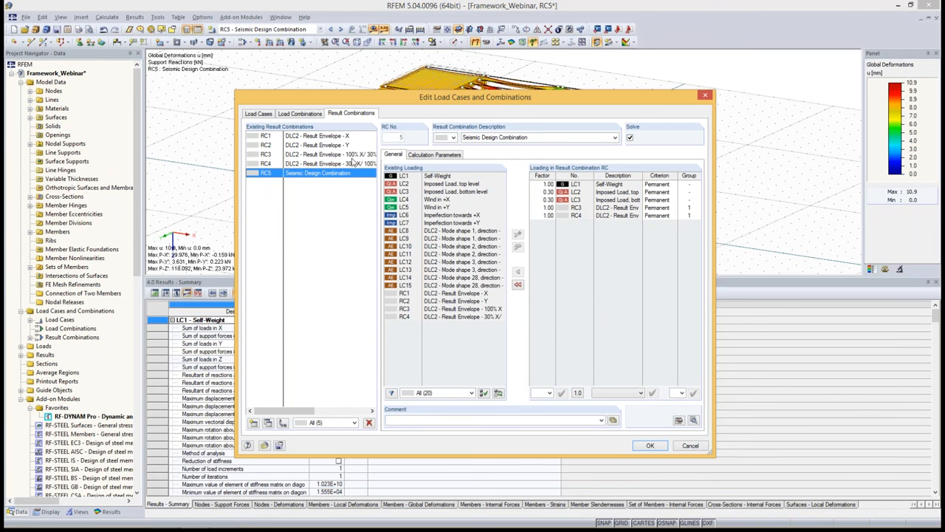
pyautogui.hotkey('alt', 'Tab')
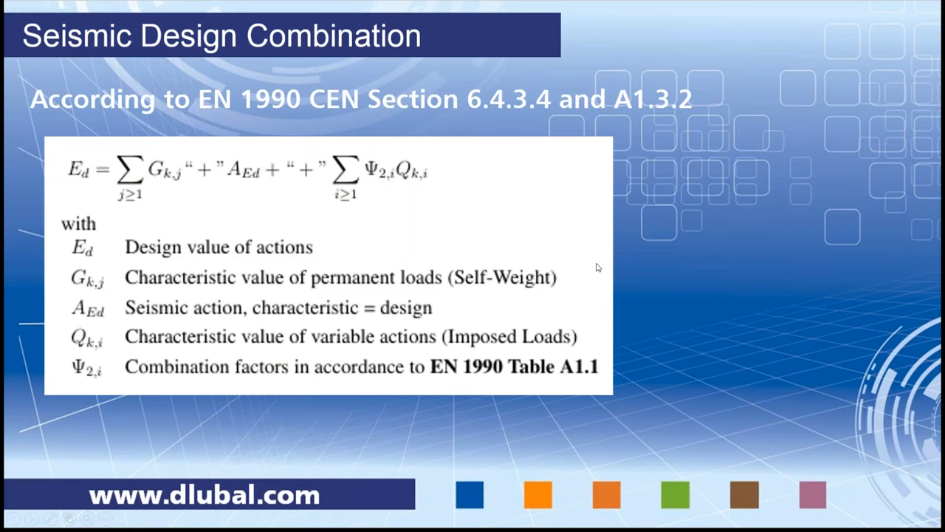
pyautogui.click(597, 268)
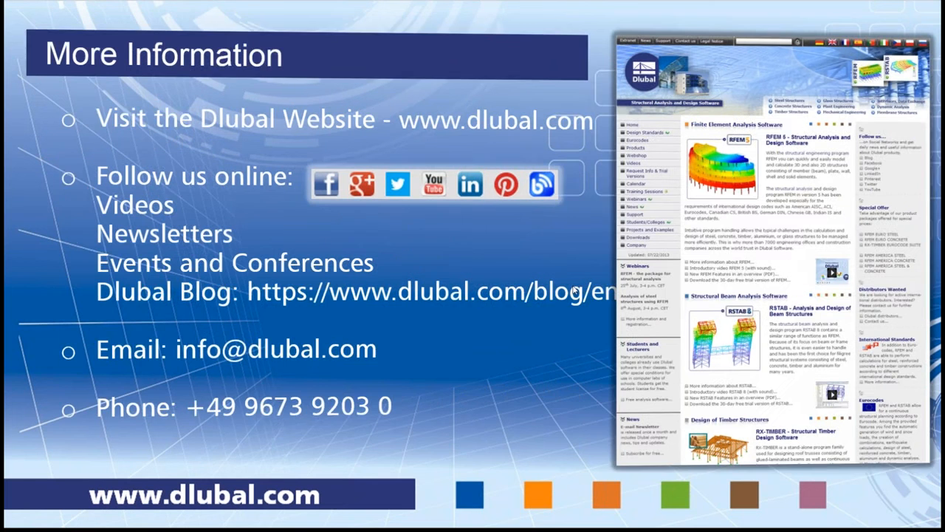